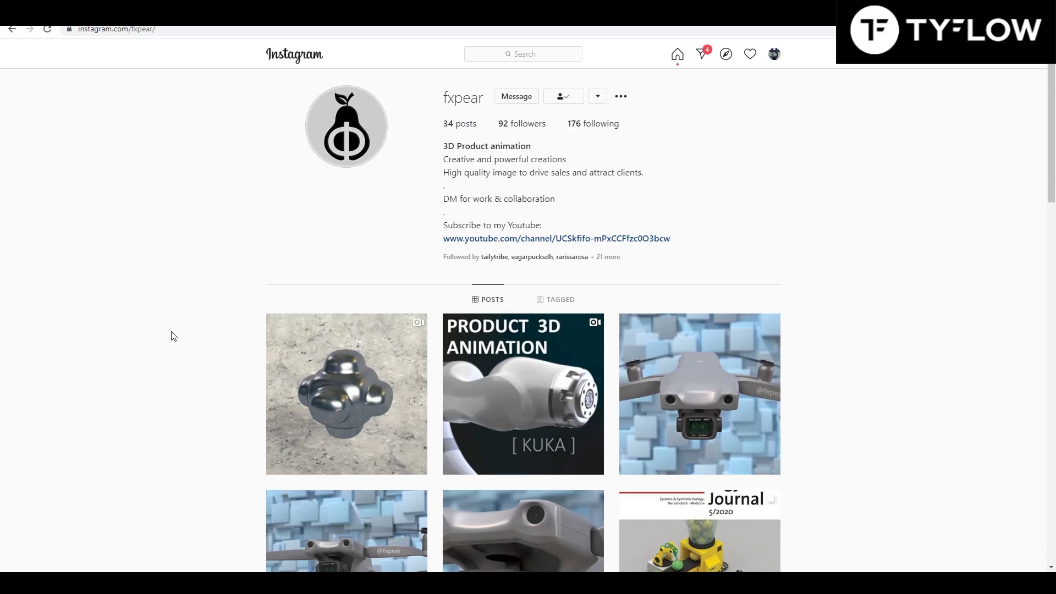
Step: Open the first fxpear Instagram post, play its yellow-band chrome-blob video, then close it
scroll(173, 336, down, 1)
scroll(217, 316, up, 1)
click(341, 358)
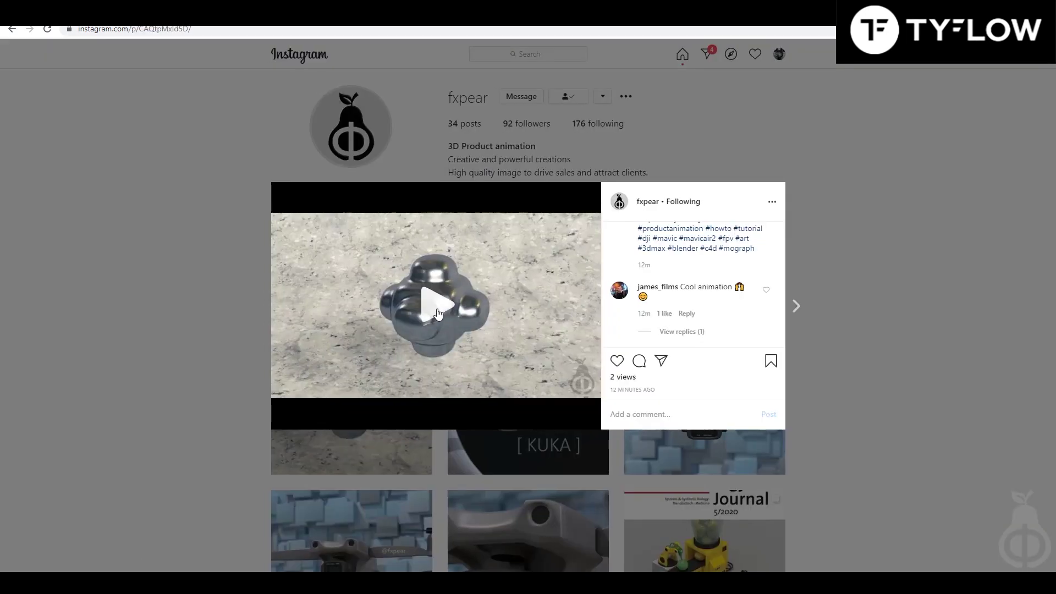
click(437, 311)
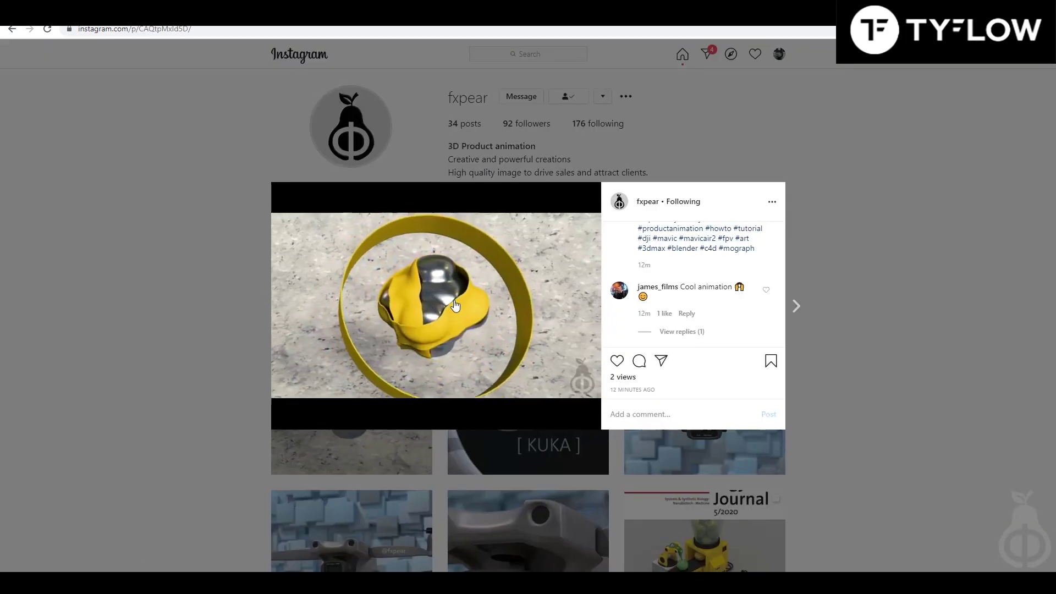
click(199, 272)
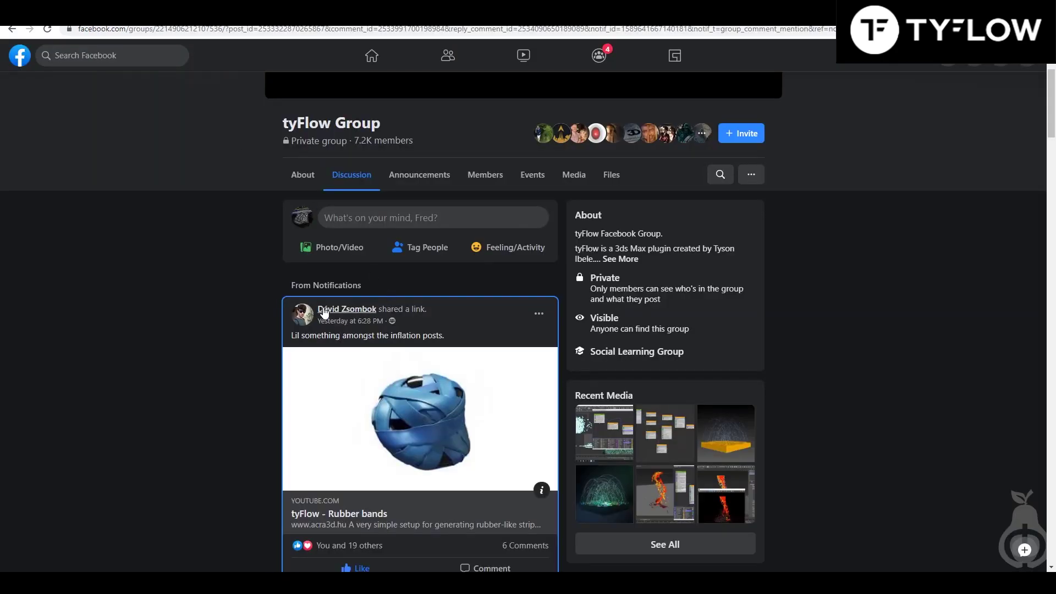
scroll(407, 171, up, 3)
scroll(387, 272, down, 10)
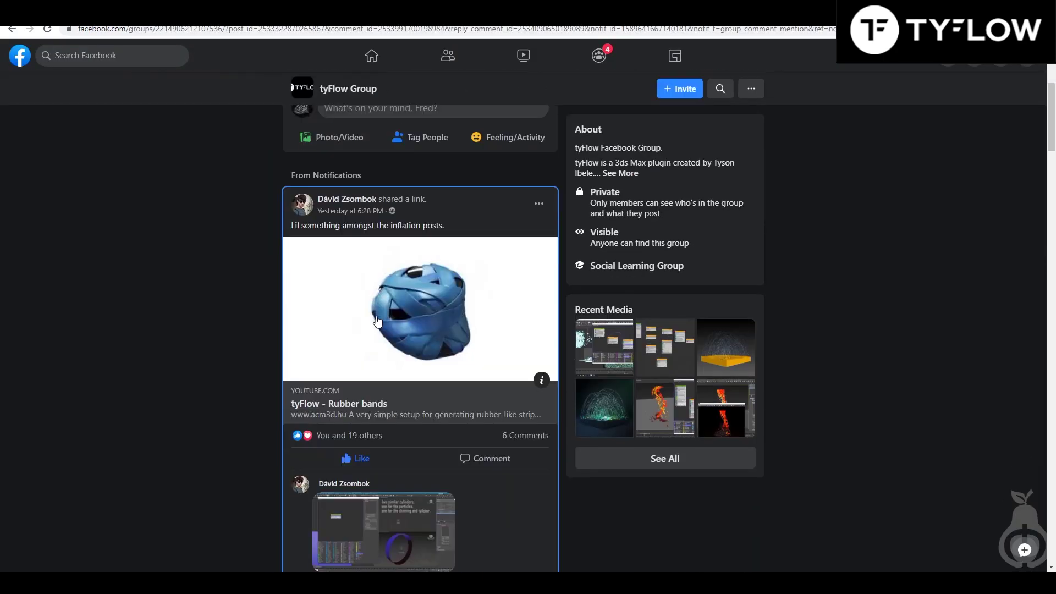
scroll(377, 319, up, 4)
scroll(414, 448, down, 3)
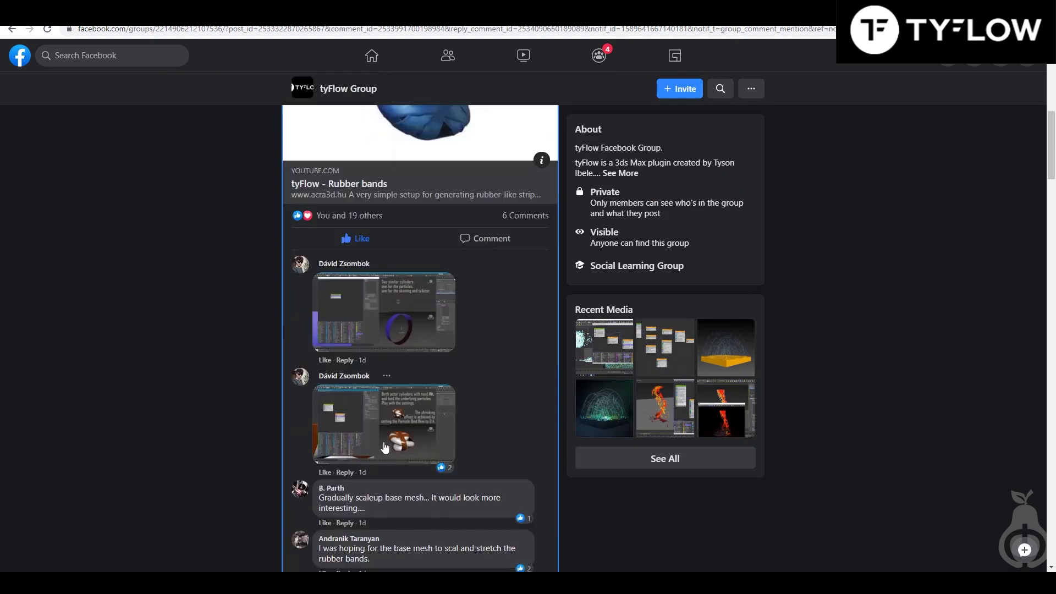
scroll(212, 354, down, 1)
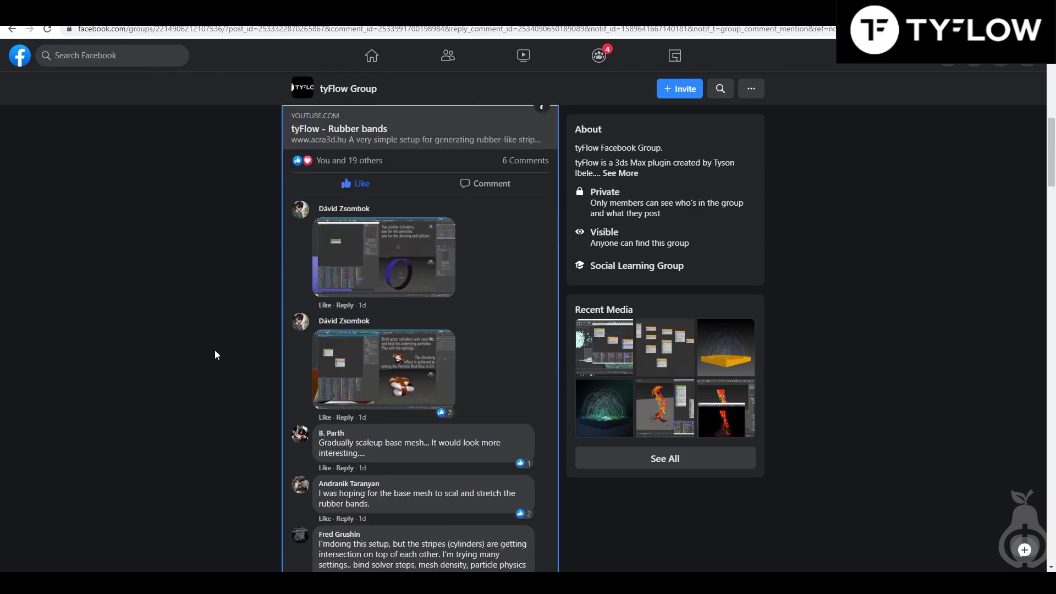
scroll(215, 350, down, 4)
scroll(252, 349, up, 10)
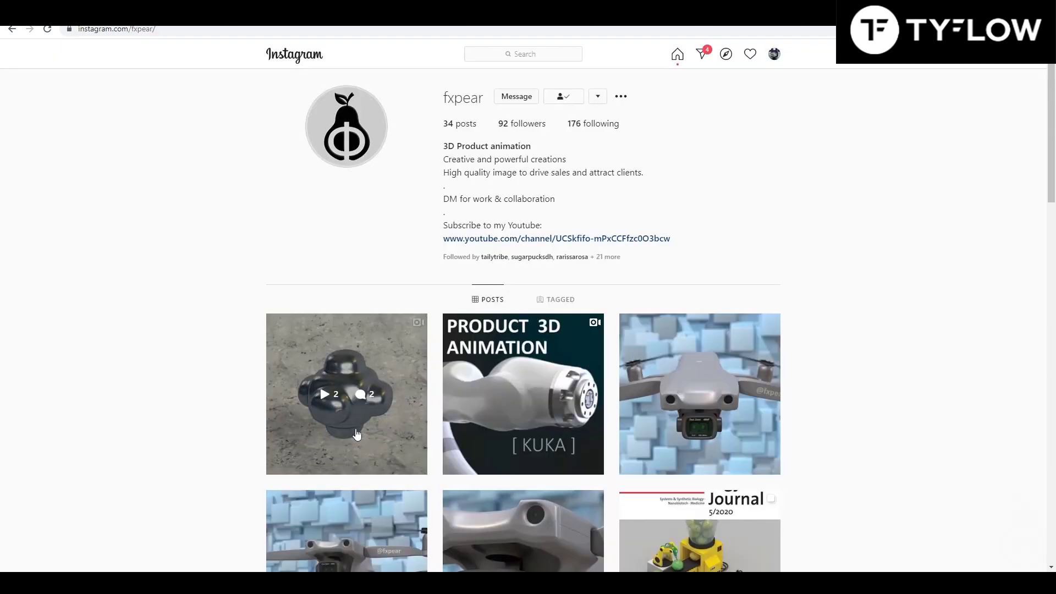
Step: Reopen the first fxpear post and replay its yellow-band video
click(357, 435)
click(423, 325)
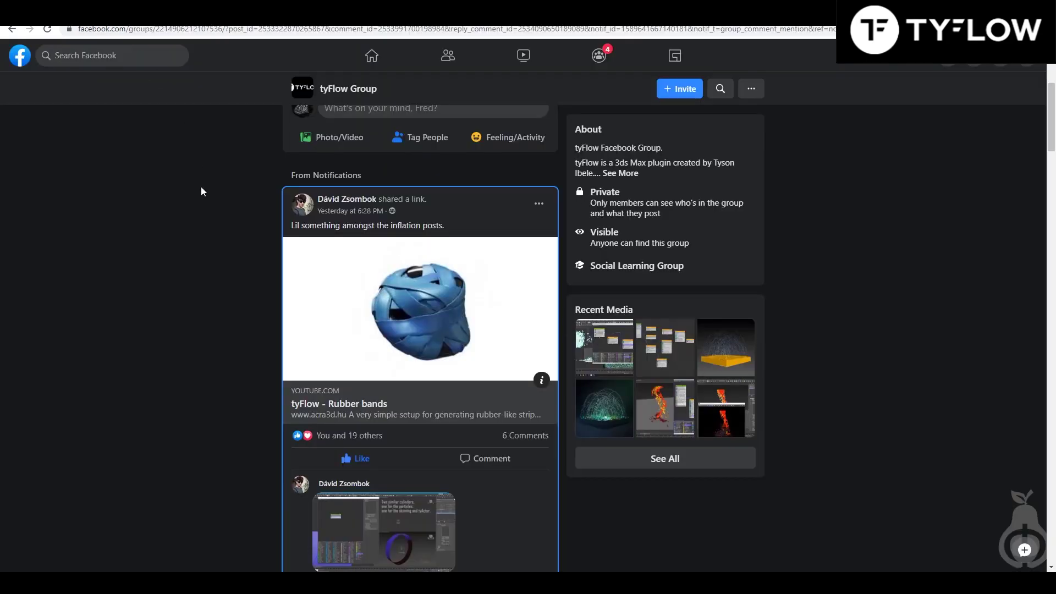
Step: Scroll the tyFlow Facebook group page, replay the Instagram video, then select the yellow cylinder
scroll(301, 290, up, 1)
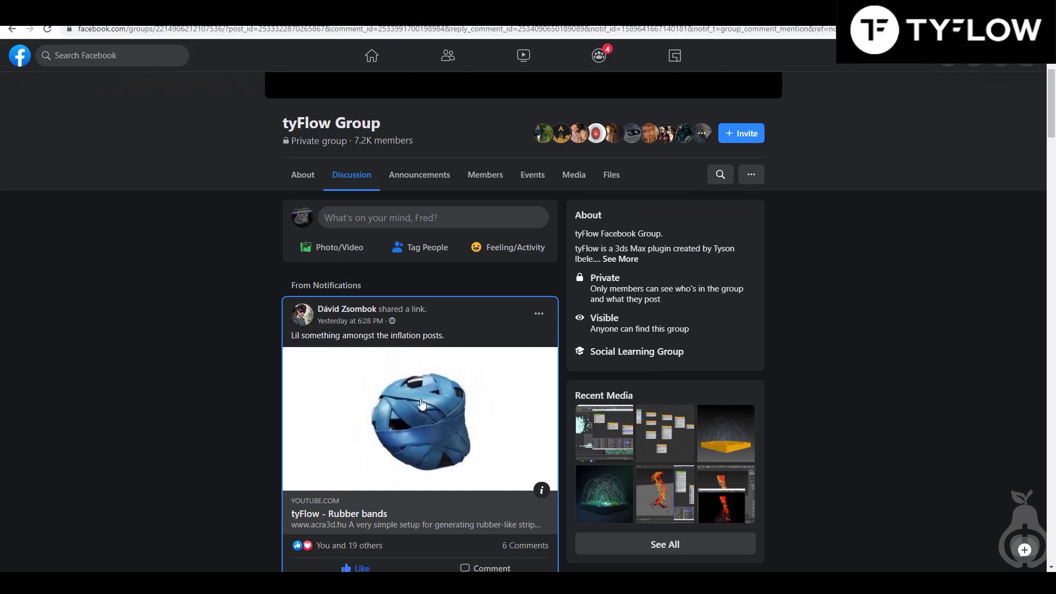
scroll(442, 402, down, 2)
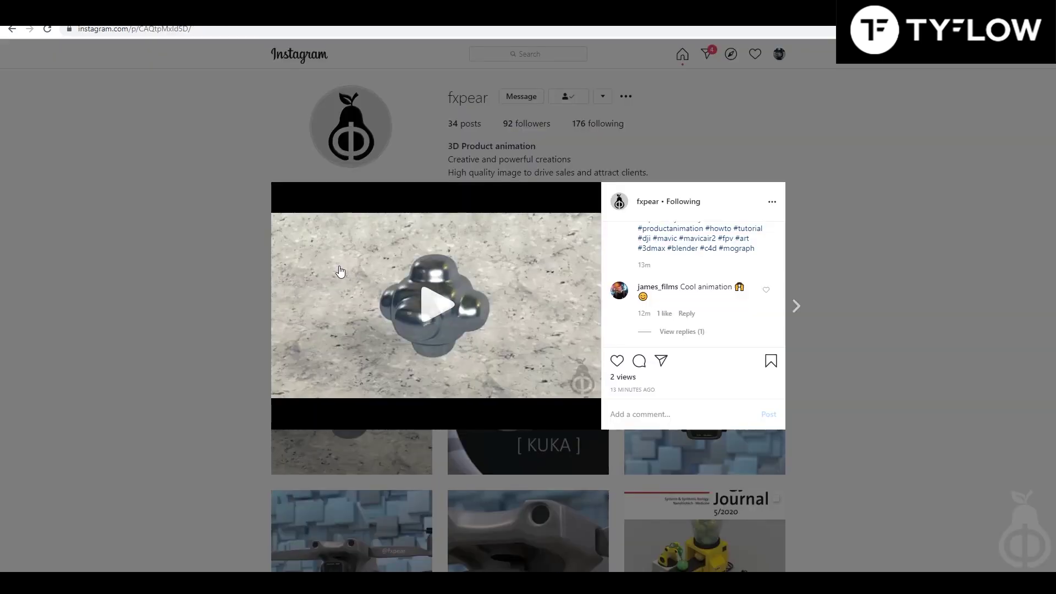
click(340, 272)
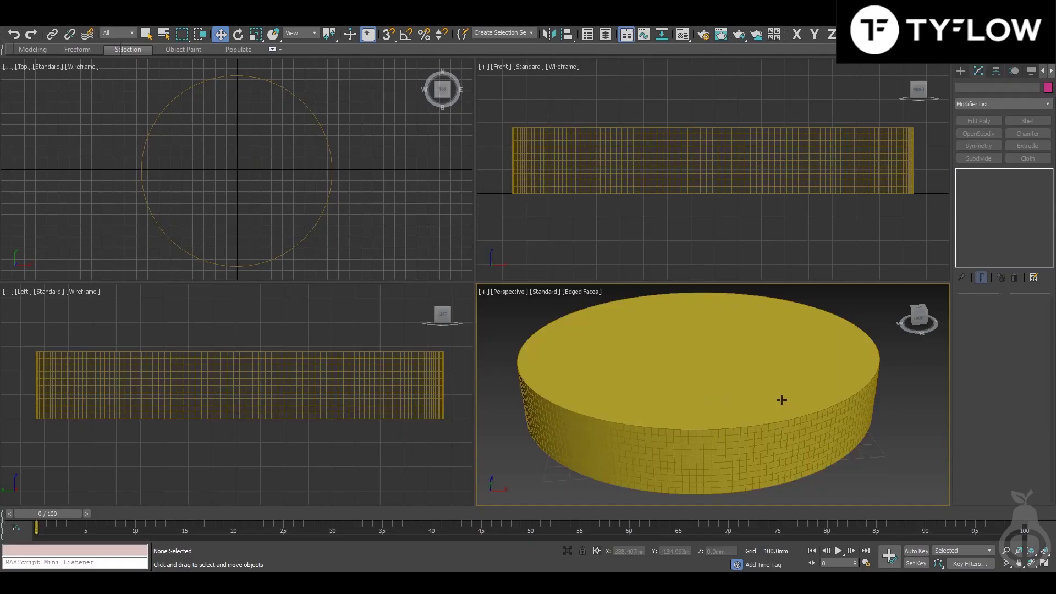
click(775, 402)
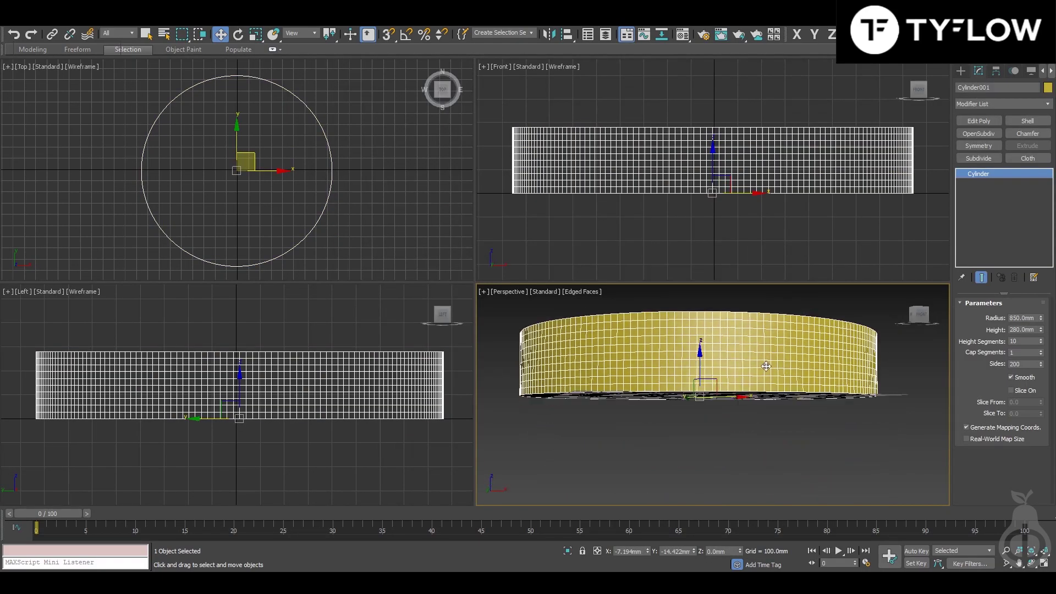
alt+middle_drag(775, 402, 750, 405)
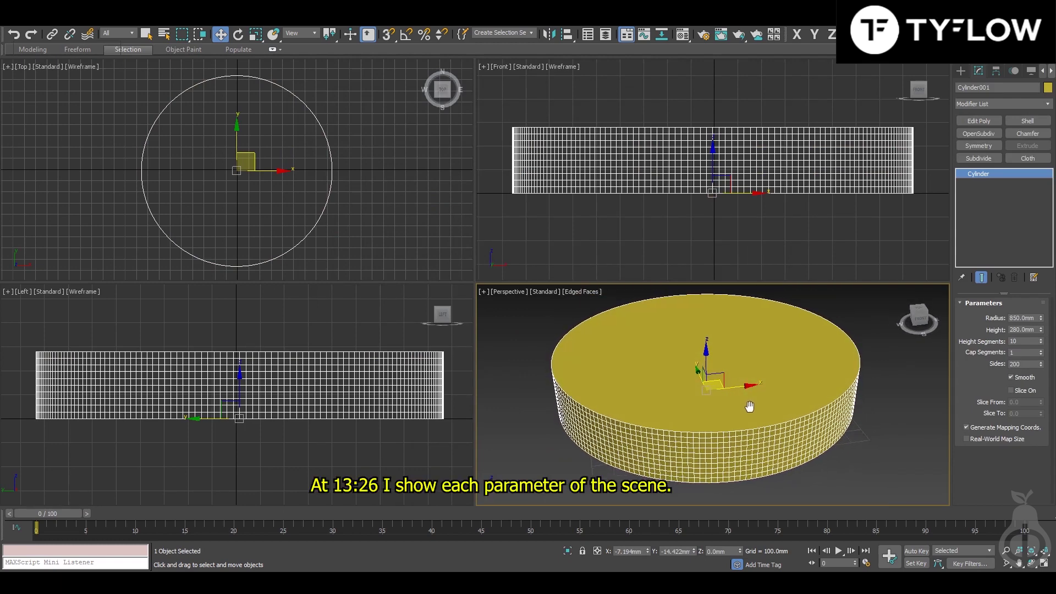
scroll(775, 470, up, 4)
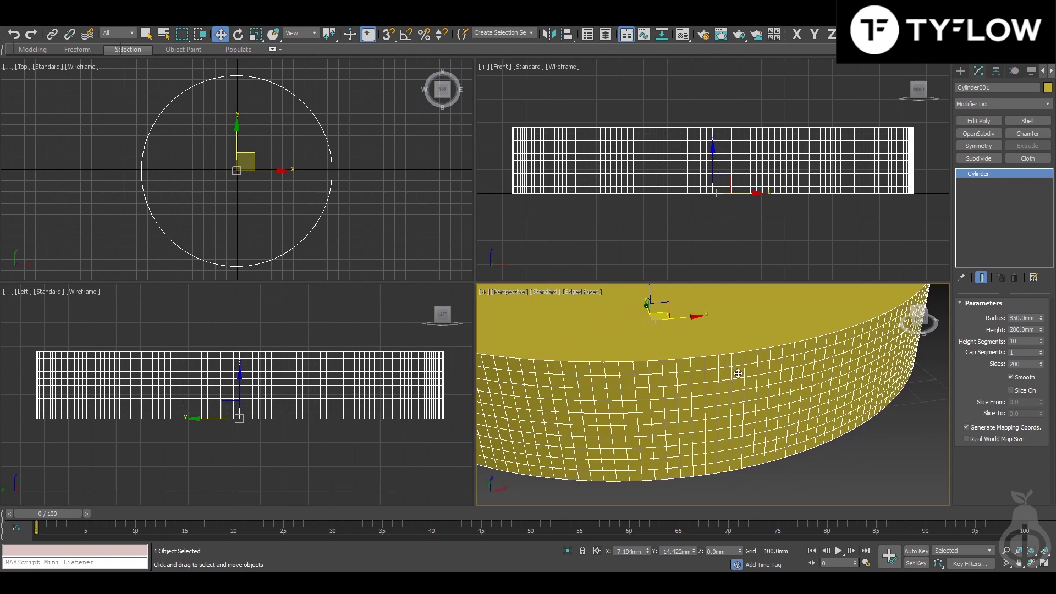
scroll(736, 369, down, 4)
alt+middle_drag(737, 380, 714, 427)
alt+middle_drag(799, 429, 788, 419)
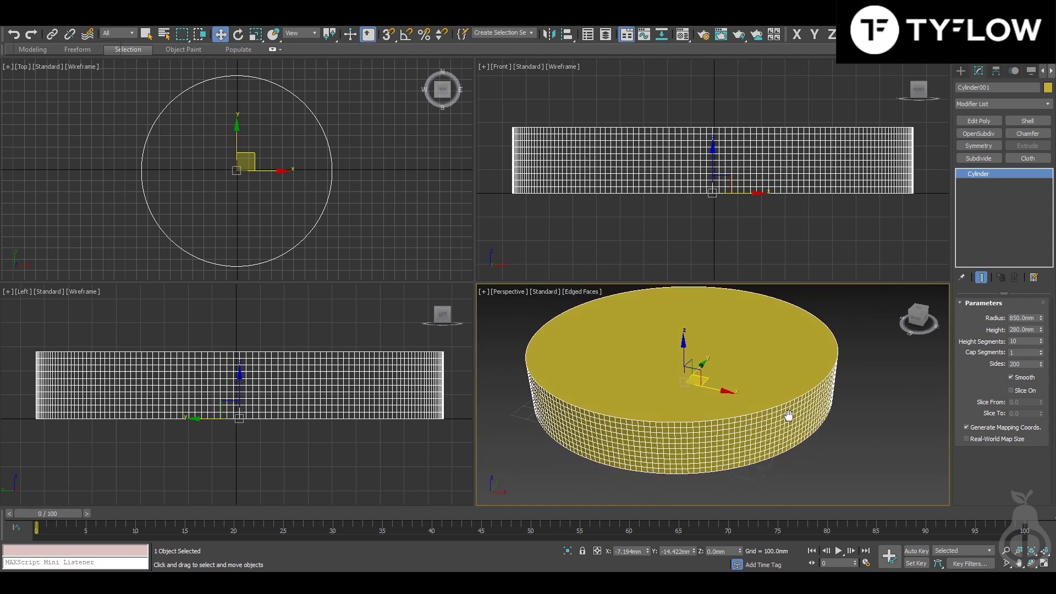
scroll(735, 415, up, 5)
scroll(735, 415, down, 2)
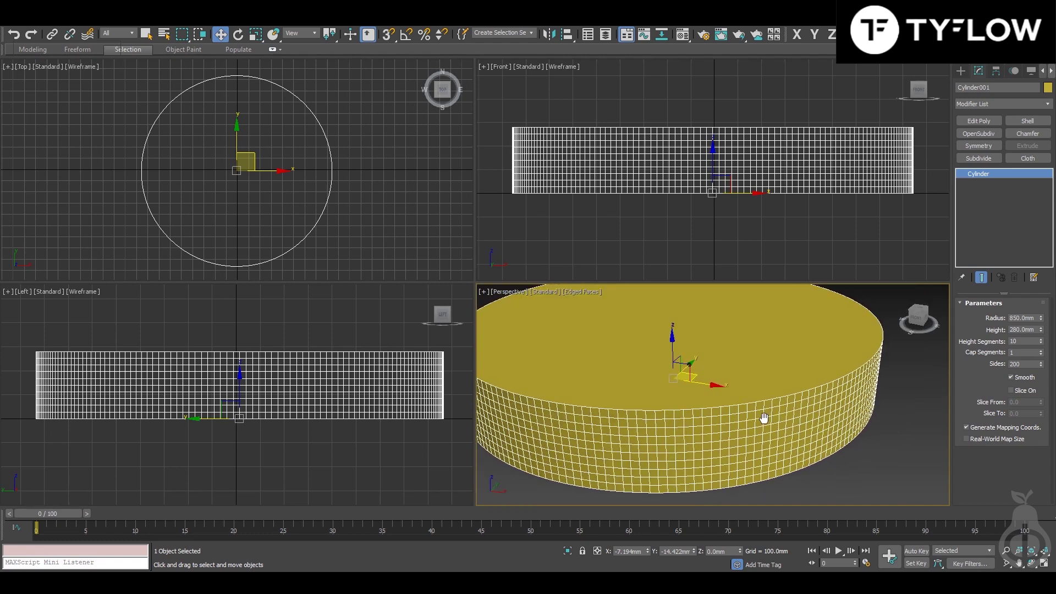
scroll(752, 410, down, 2)
middle_drag(759, 447, 757, 418)
scroll(760, 447, up, 2)
scroll(768, 419, down, 3)
Step: Convert the cylinder to Editable Poly and clone it as a blue Cylinder002
right_click(780, 377)
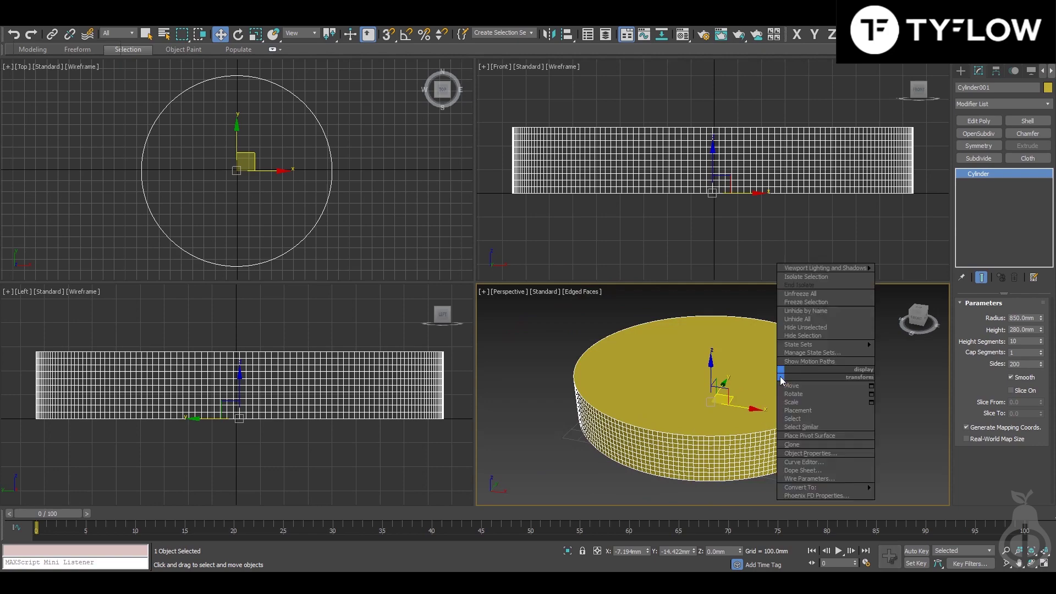
click(738, 400)
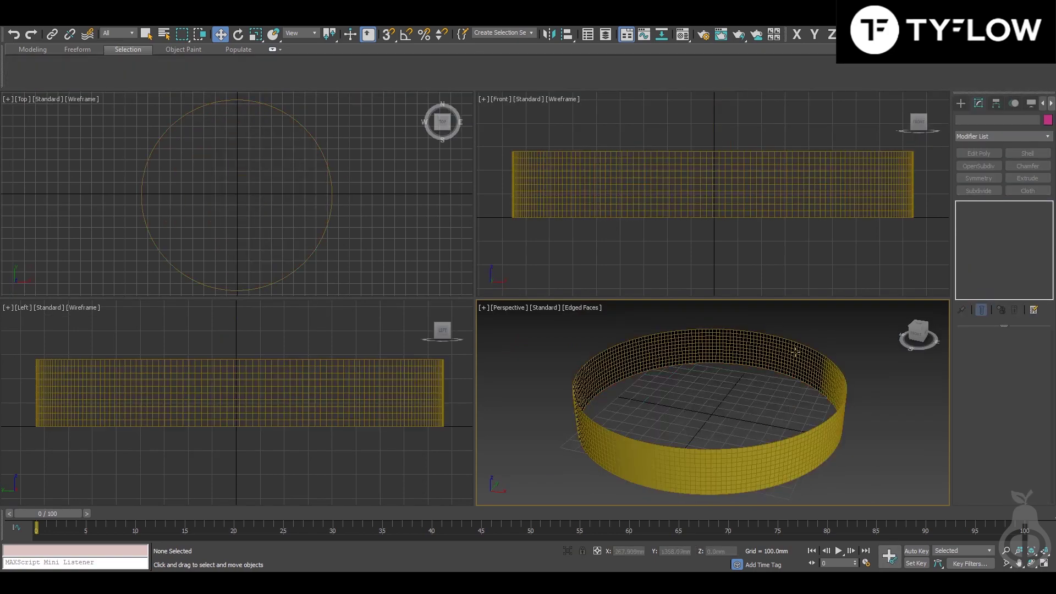
click(796, 350)
right_click(781, 357)
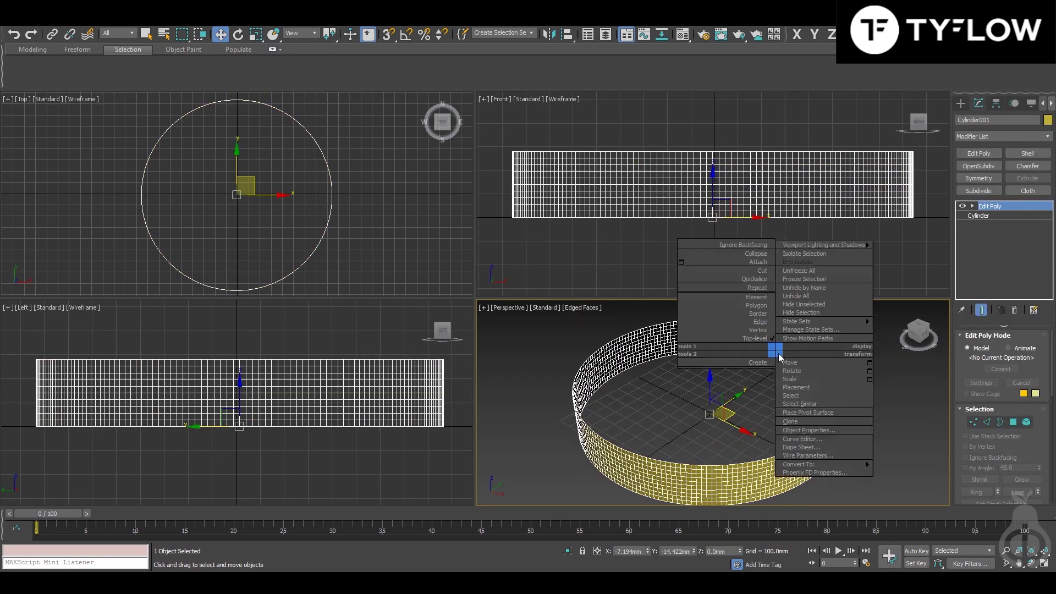
click(845, 421)
click(501, 333)
click(587, 34)
click(1048, 121)
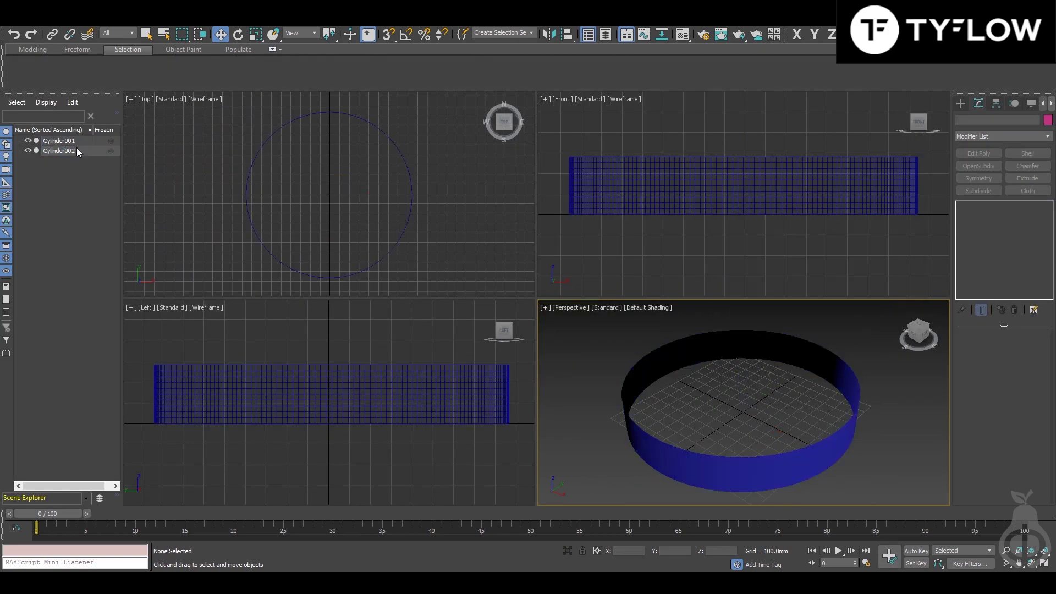
Step: Draw a box inside the ring, set its height, and align it to Cylinder002
click(961, 102)
click(979, 169)
drag(287, 155, 371, 235)
click(500, 165)
key(alt+a)
click(411, 198)
click(531, 381)
Step: Adjust only Cylinder001's pivot, then select Box001 again
click(800, 442)
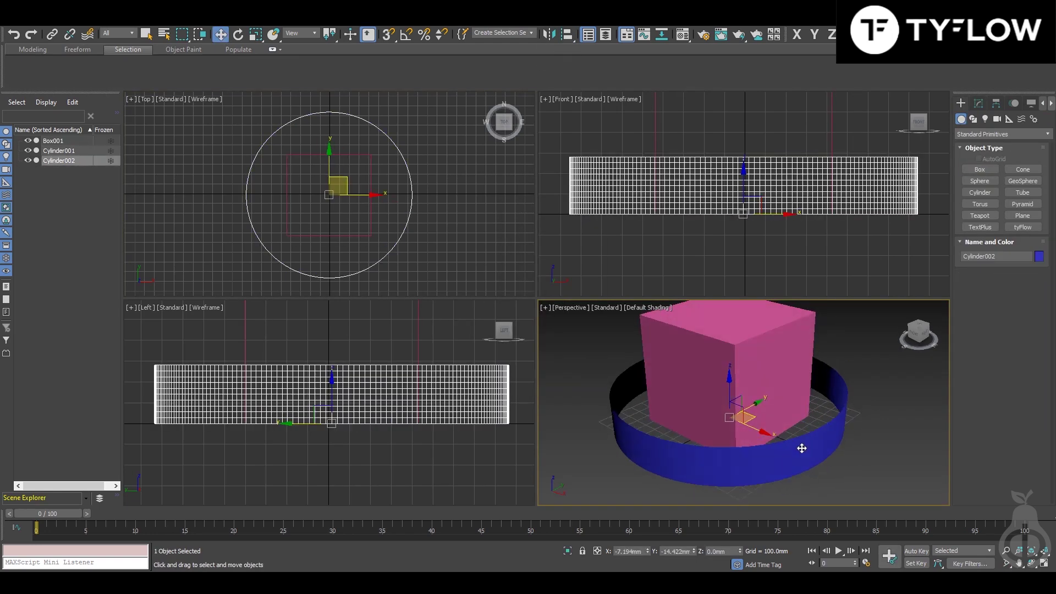
click(996, 103)
click(1001, 179)
key(ctrl+d)
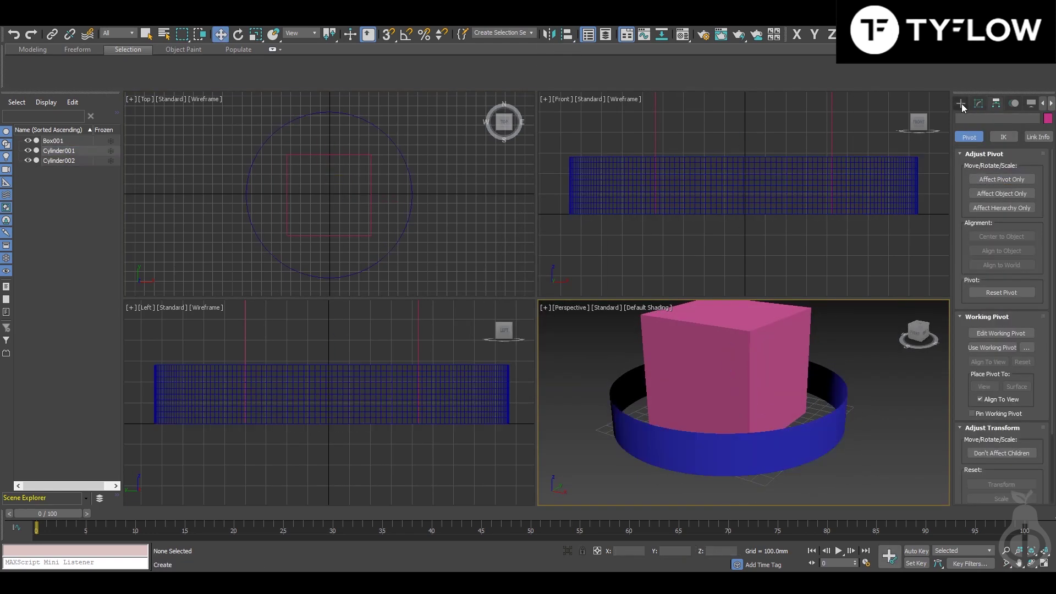
click(53, 141)
click(978, 103)
Step: Convert Box001 to Editable Poly and extrude all its polygons outward
right_click(734, 503)
click(814, 502)
key(4)
key(ctrl+a)
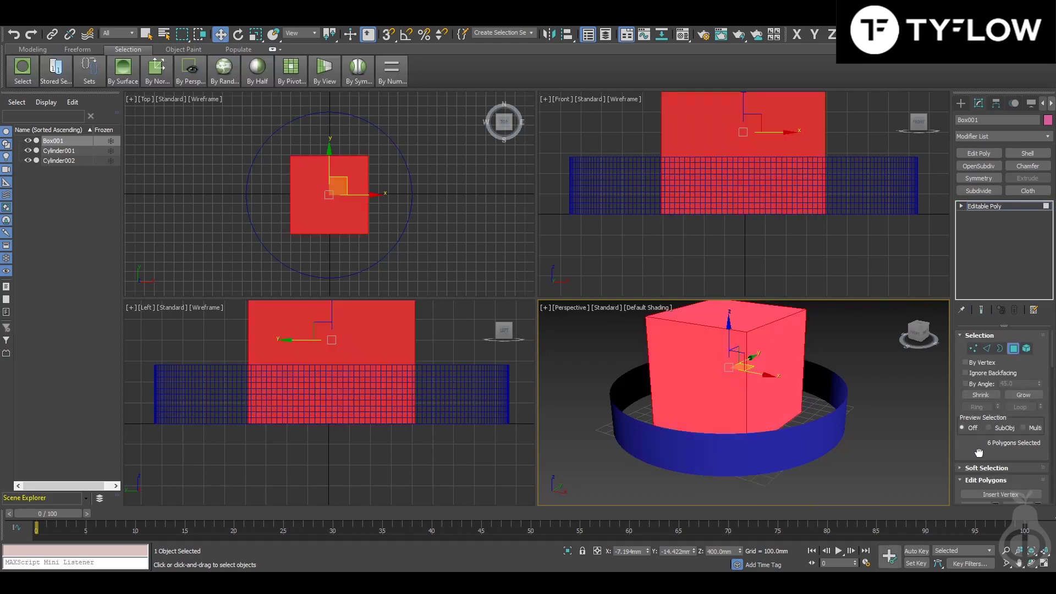
right_click(696, 367)
click(677, 397)
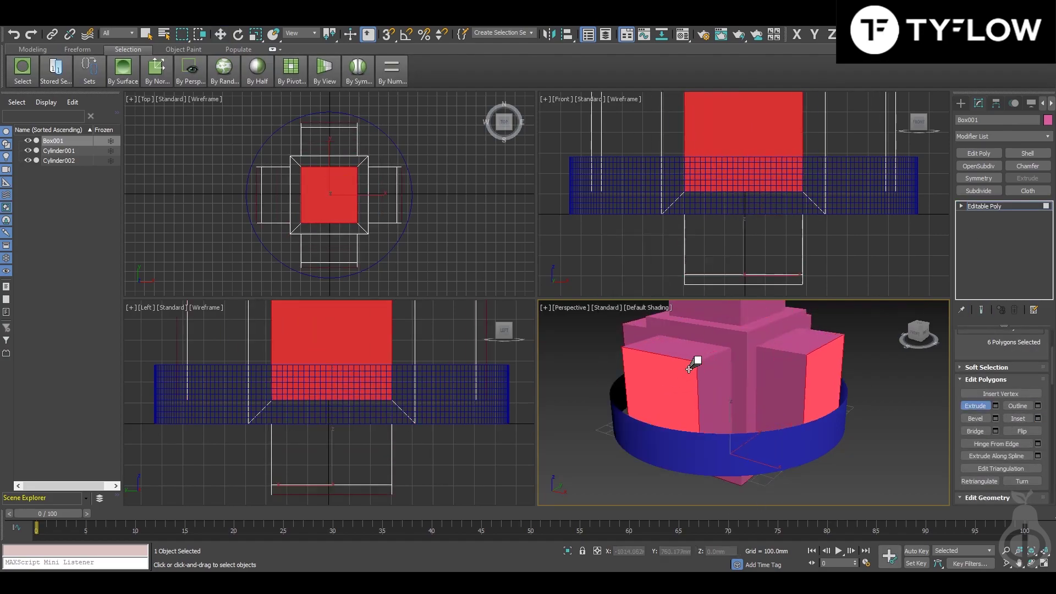
scroll(698, 357, down, 5)
Step: Smooth the box with OpenSubdiv, raise the blob above the ring, and maximize Perspective
click(978, 165)
scroll(715, 412, up, 5)
click(995, 103)
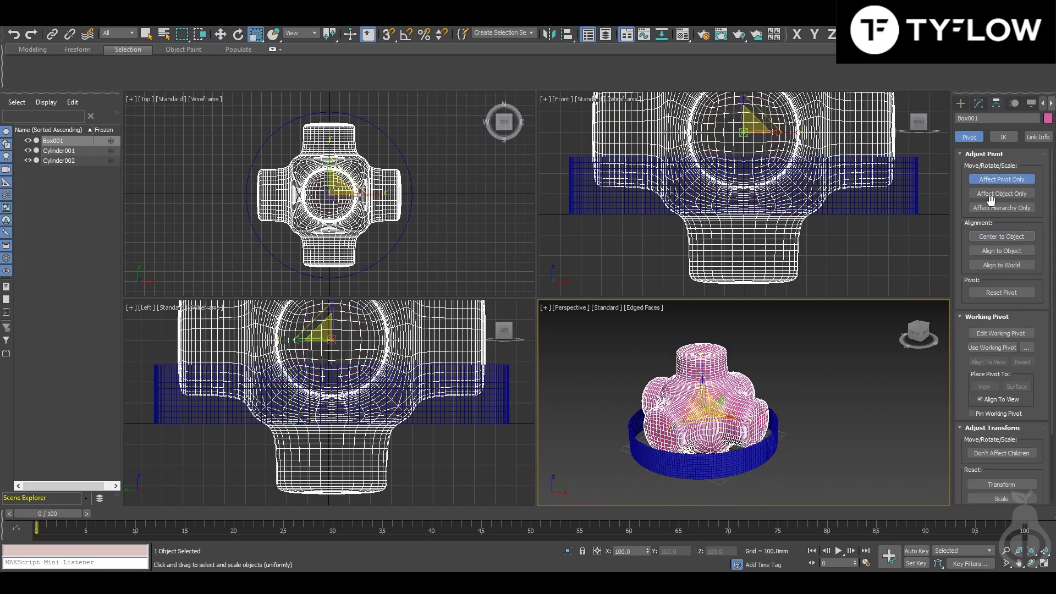
drag(762, 195, 761, 138)
key(alt+w)
Step: Place a tyFlow object beside the ring
click(336, 272)
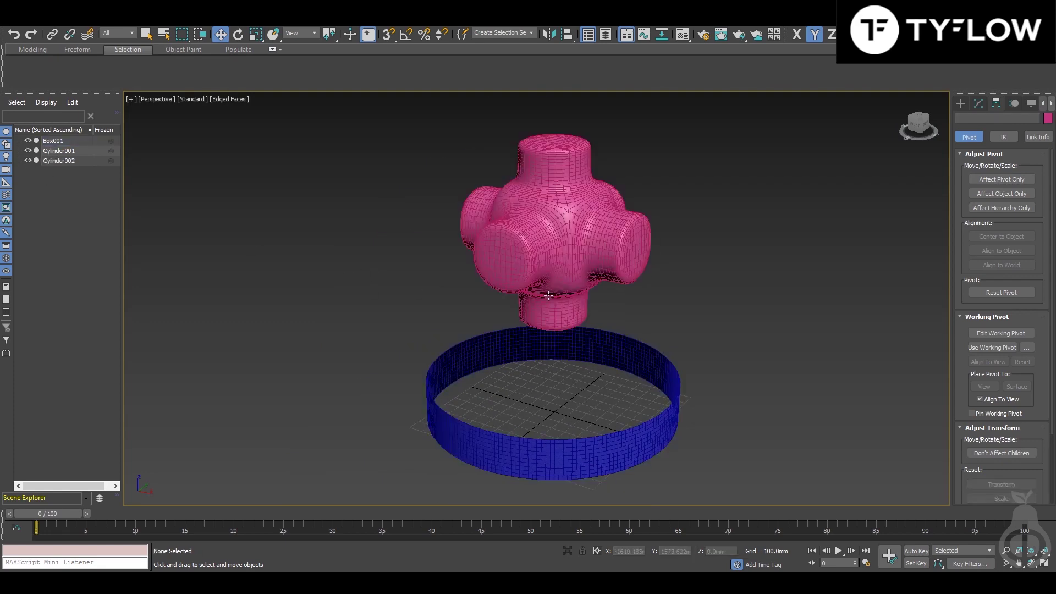
middle_drag(668, 314, 677, 327)
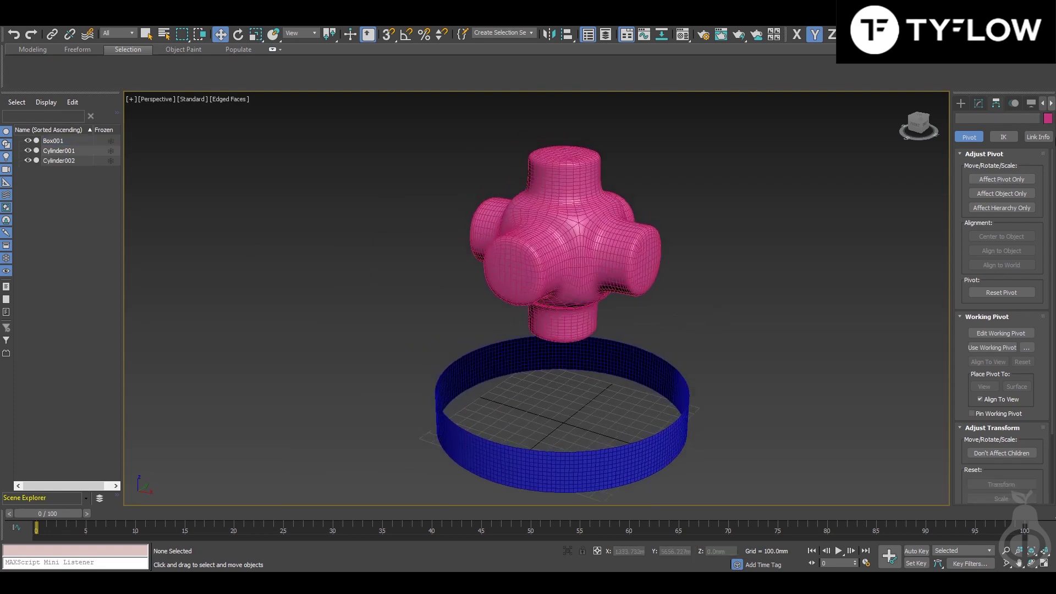
click(962, 107)
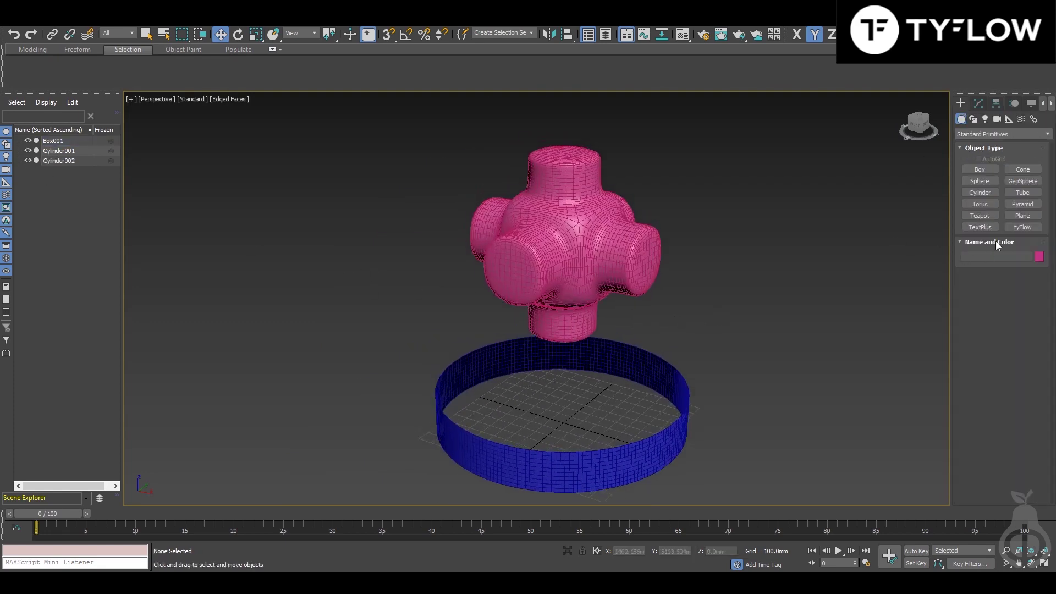
click(1013, 230)
middle_drag(660, 410, 608, 409)
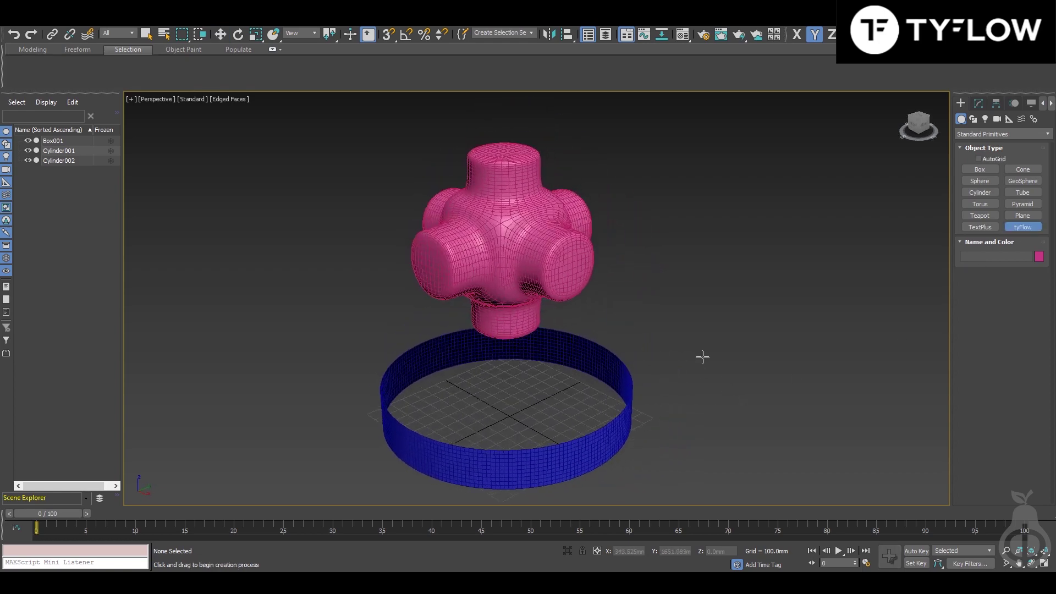
drag(712, 361, 734, 380)
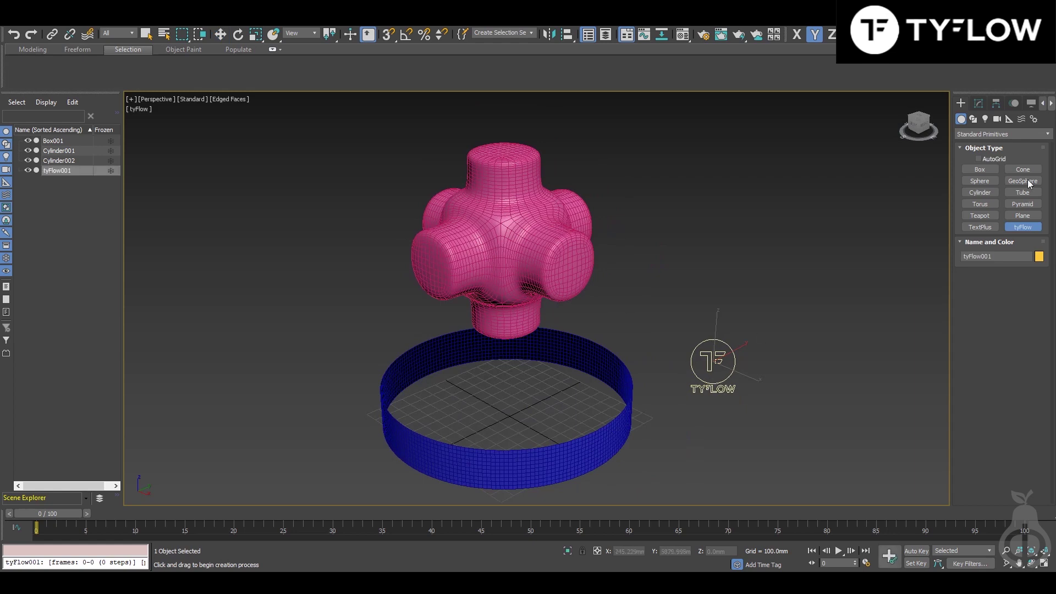
Step: Draw a tyIcon helper on the ground grid from the tyFlow helper category
click(1009, 119)
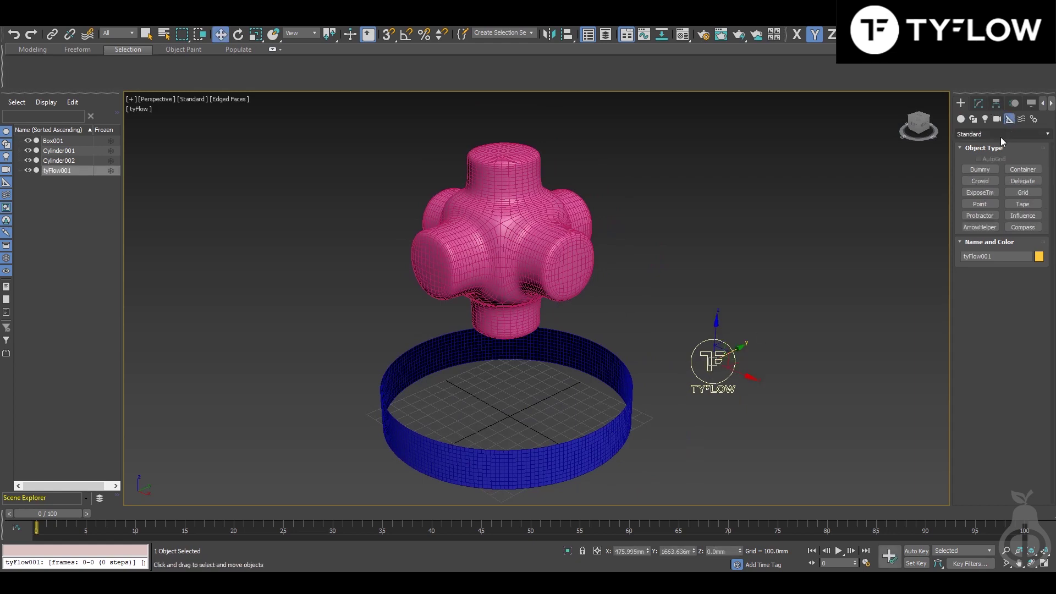
click(1001, 135)
click(971, 234)
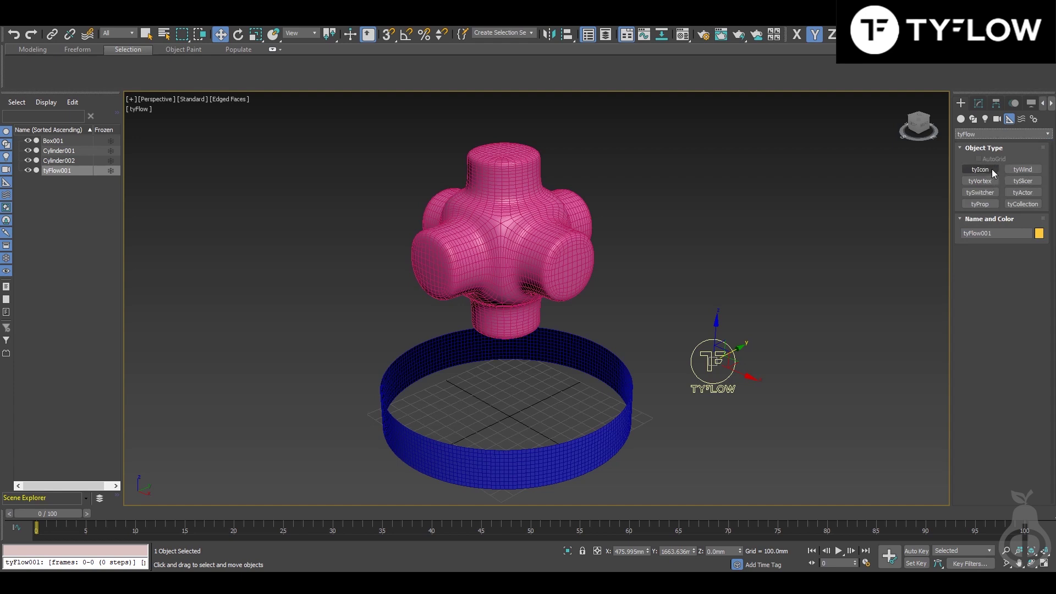
click(984, 169)
drag(508, 418, 513, 497)
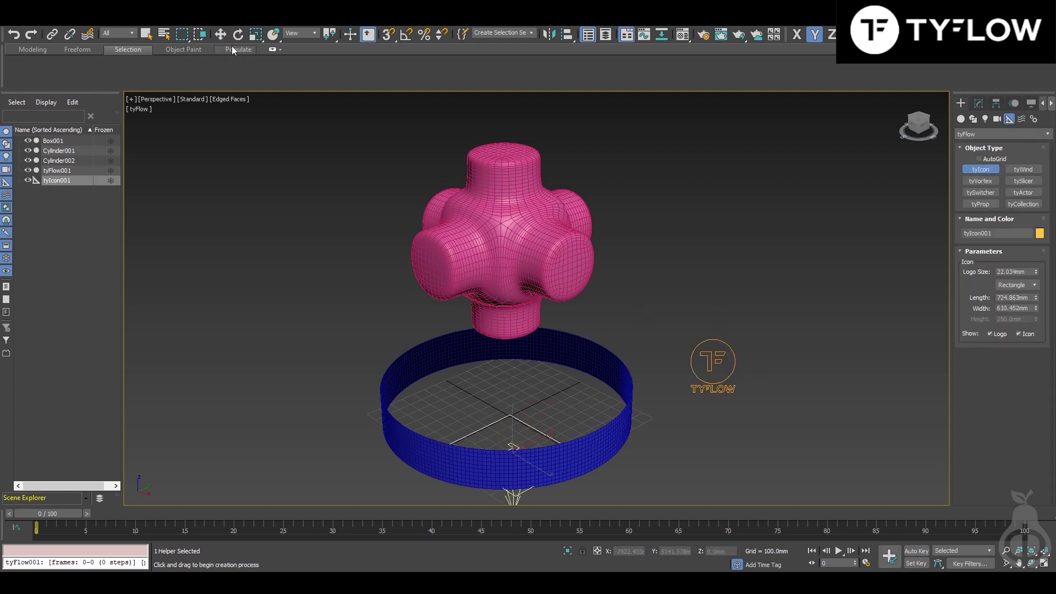
Step: Add a tyActor helper beside the blob, then select tyIcon001
click(1022, 193)
drag(640, 306, 638, 305)
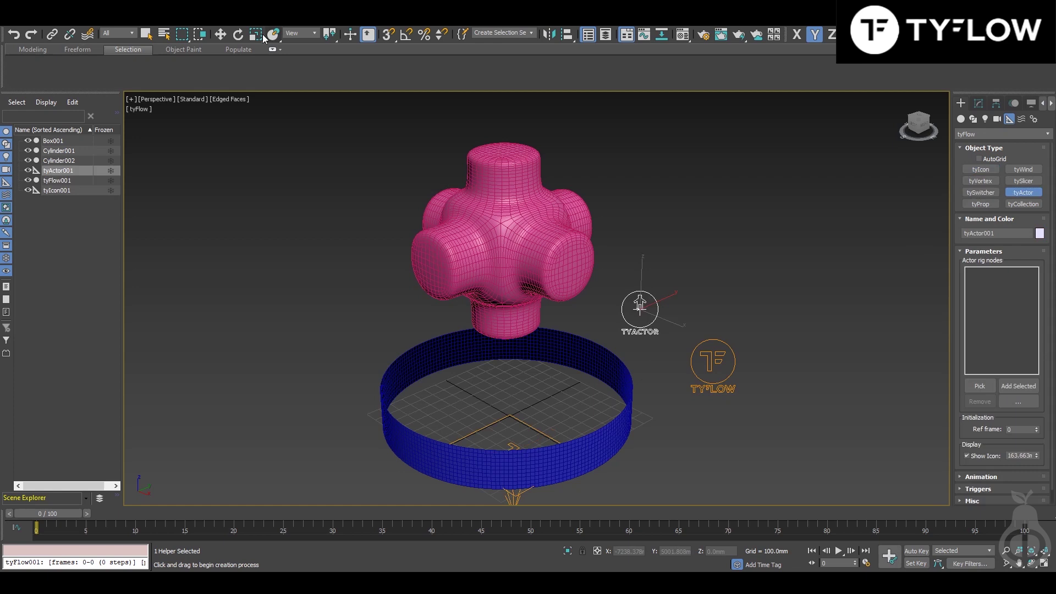
click(220, 34)
click(542, 432)
click(538, 435)
Step: Move tyIcon001 to the grid centre and align it to Box001's pivot on X/Y/Z
middle_drag(537, 432, 530, 400)
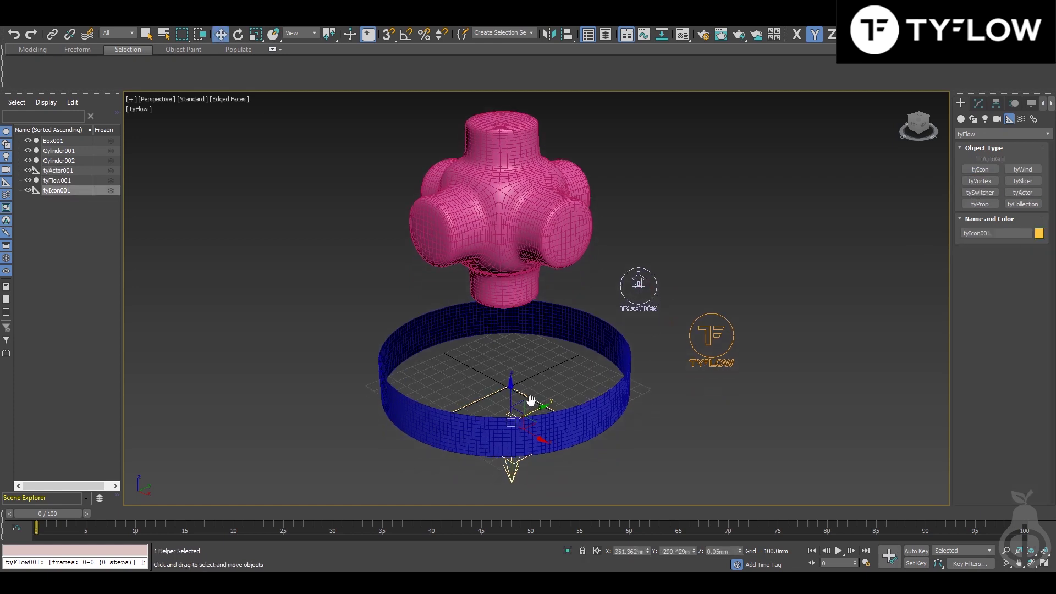
drag(528, 418, 525, 387)
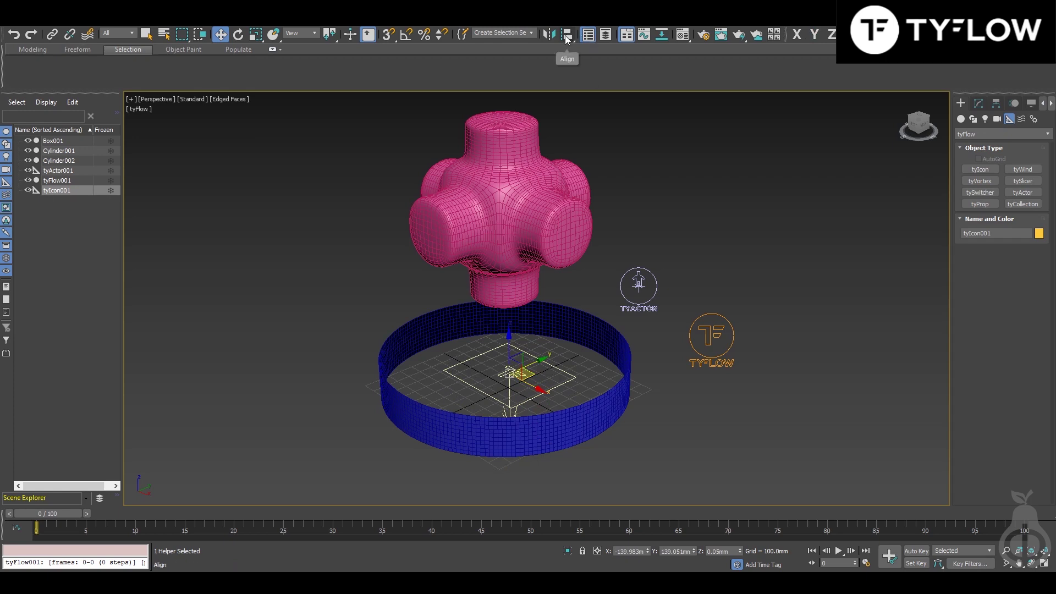
click(566, 37)
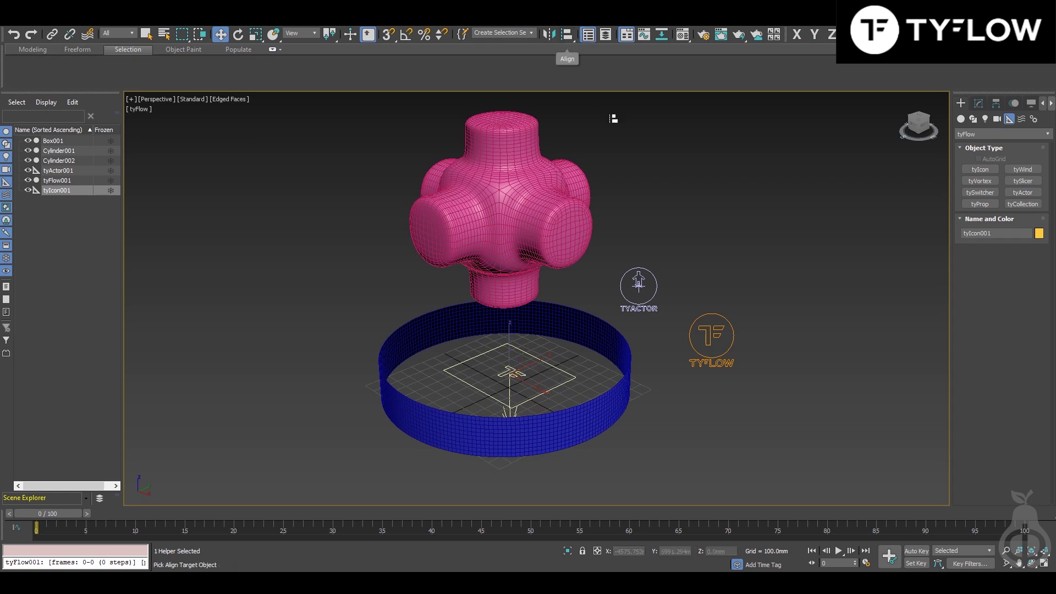
click(514, 189)
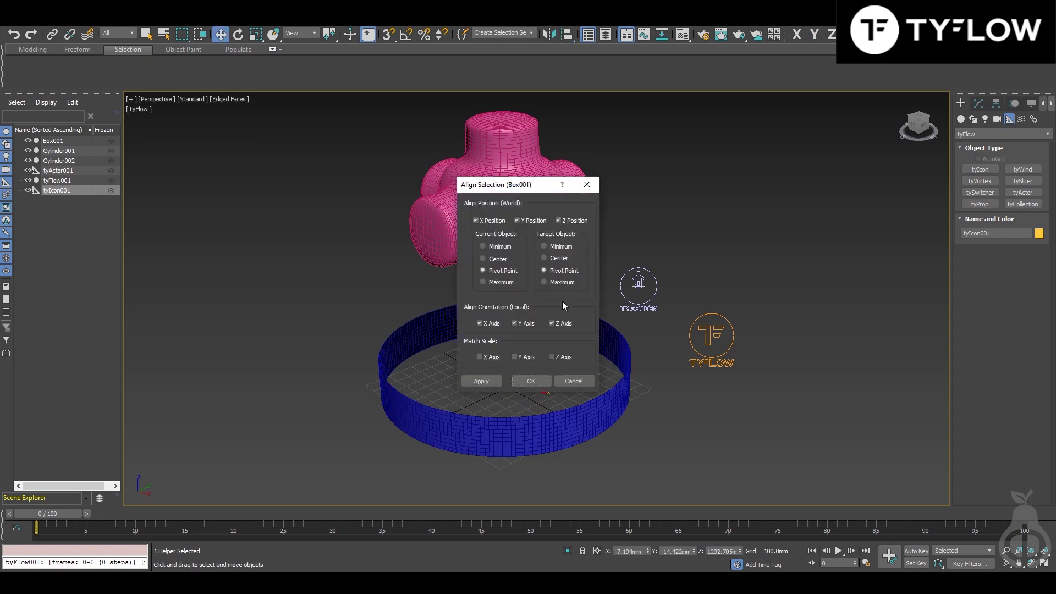
click(536, 387)
Step: Select the pink blob Box001, then switch selection to the blue ring Cylinder002
click(608, 290)
click(578, 230)
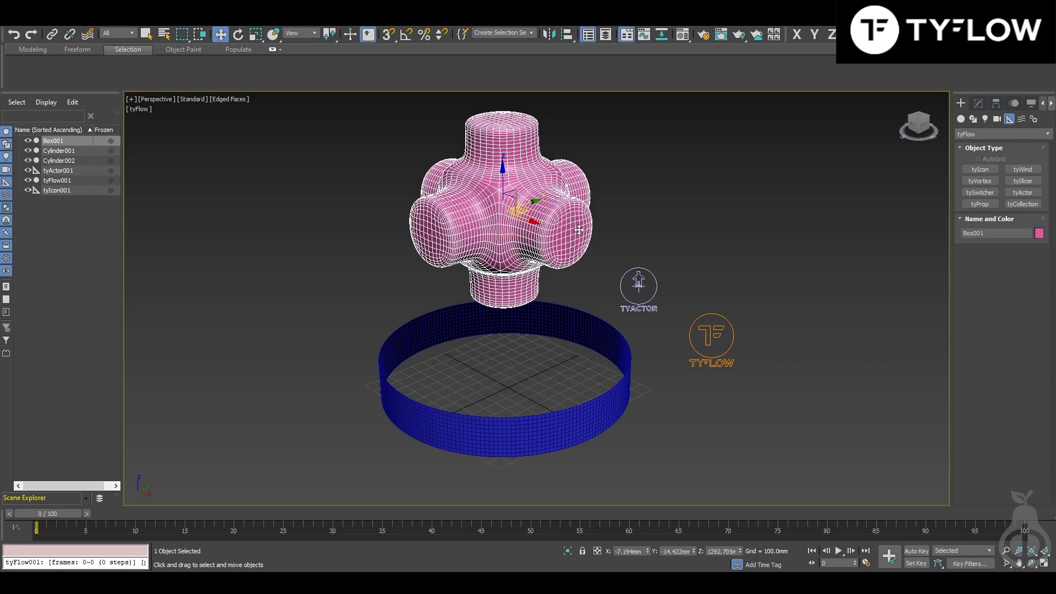
click(647, 191)
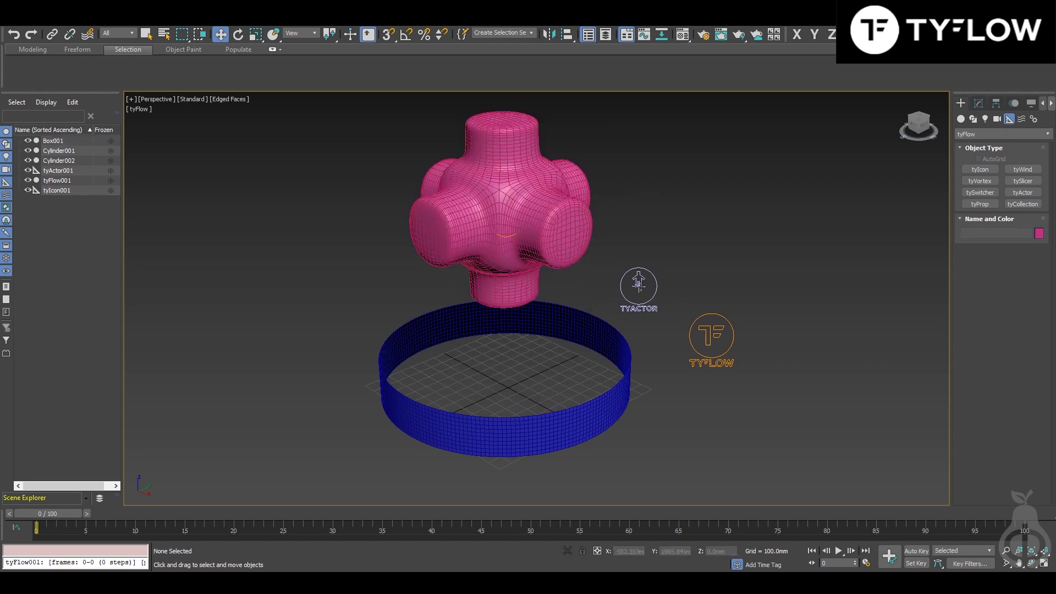
click(592, 405)
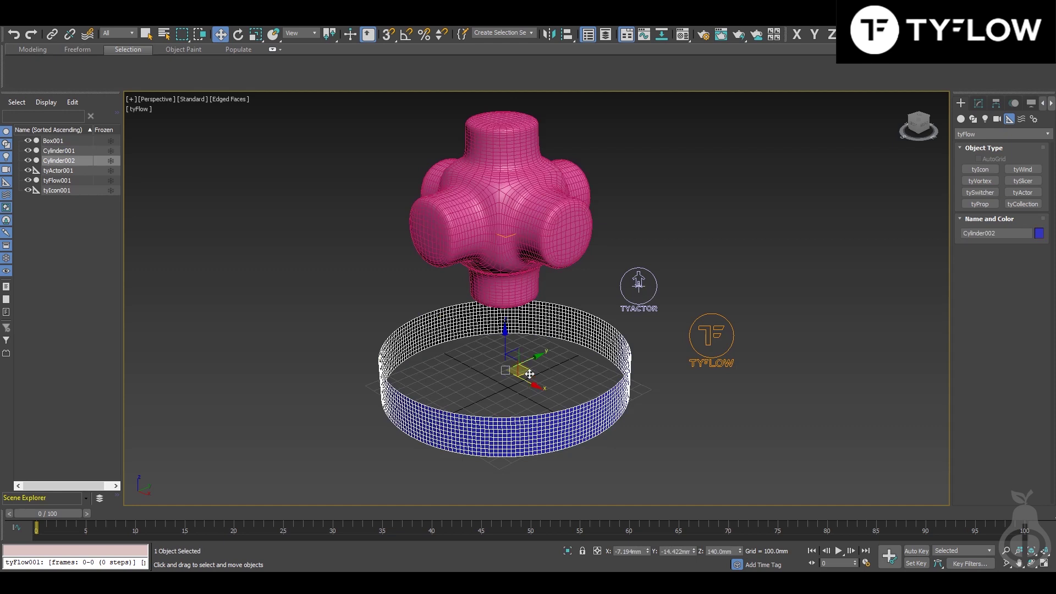
Step: Hide the blue ring Cylinder002 in the Scene Explorer
click(638, 285)
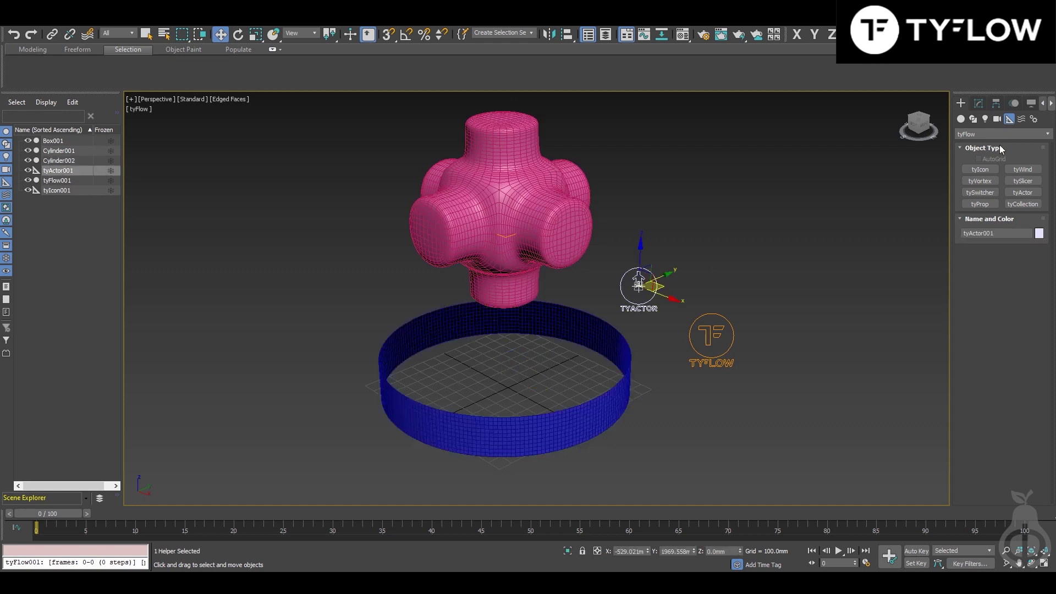
click(978, 102)
click(806, 390)
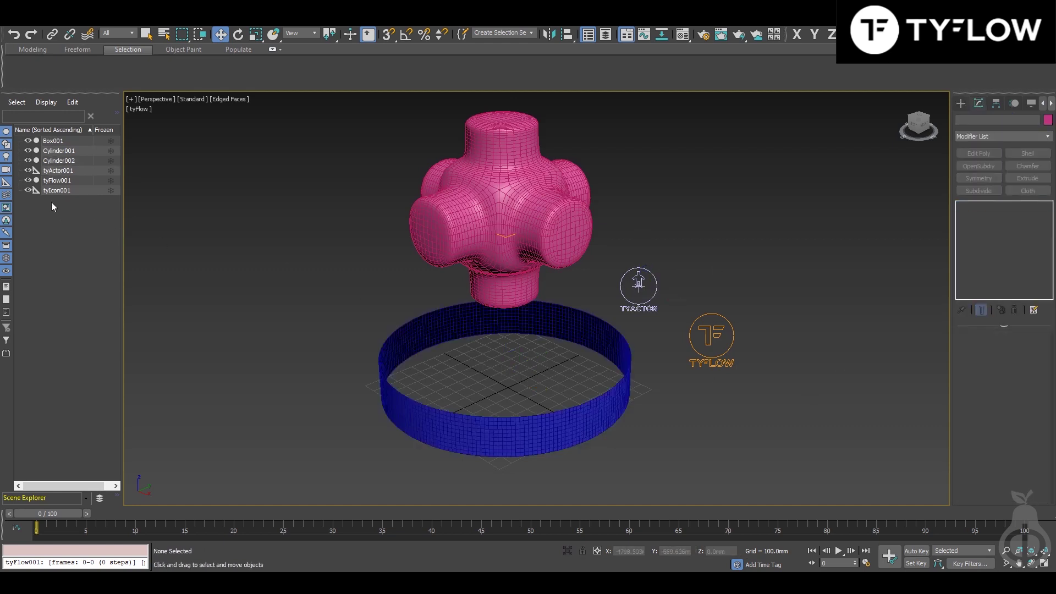
click(28, 159)
click(574, 334)
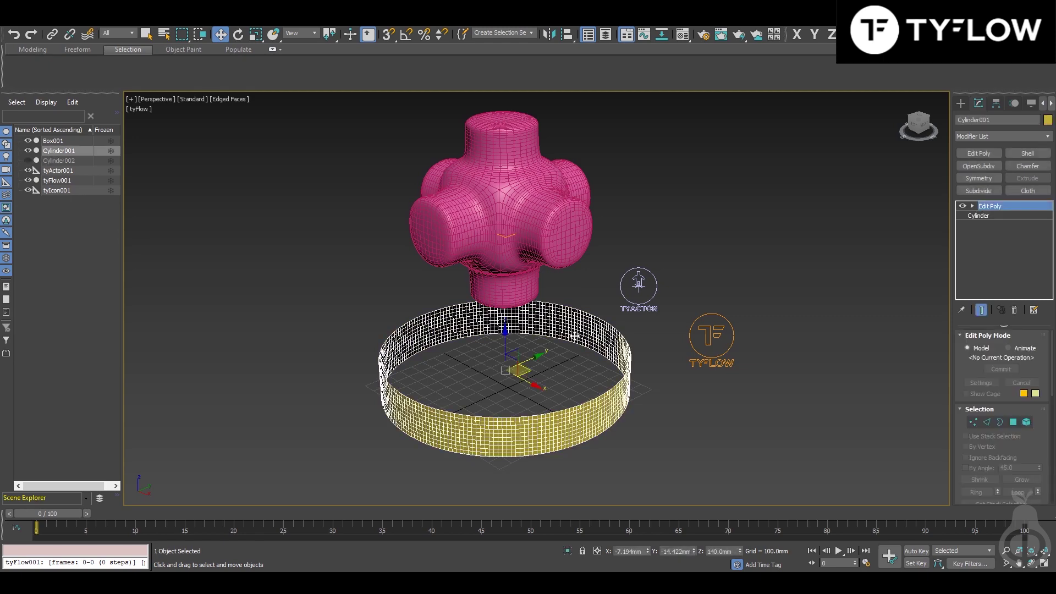
click(587, 318)
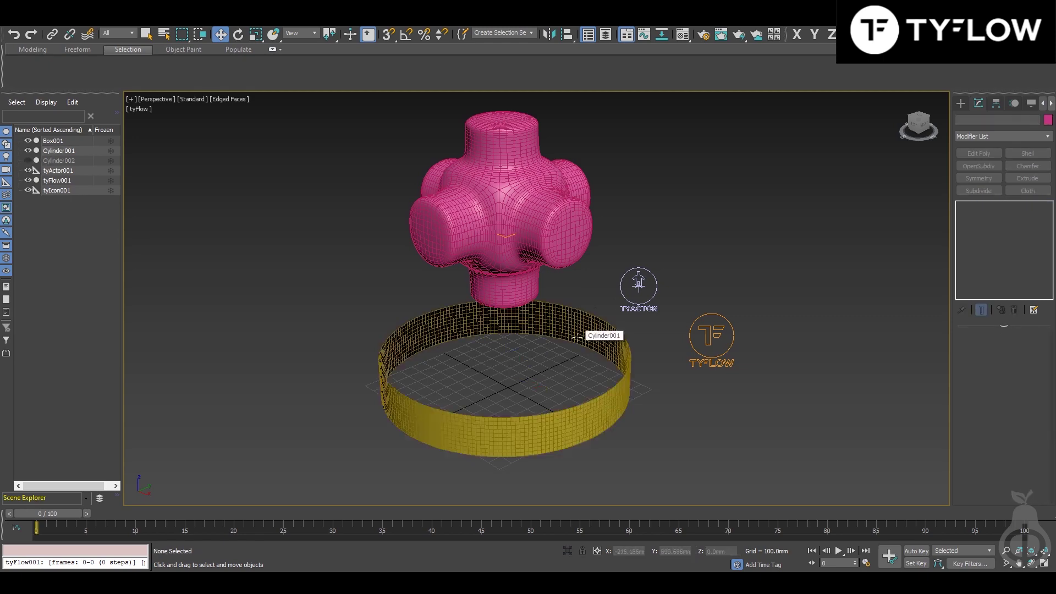
Step: Open tyFlow001's editor and add a Birth Surface operator as a new event
click(707, 335)
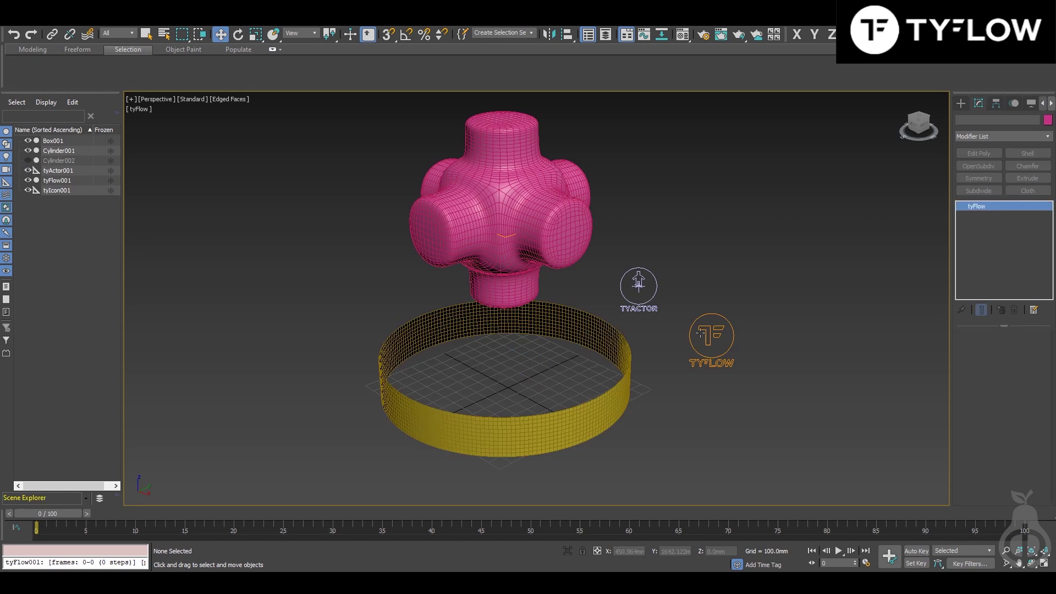
click(993, 361)
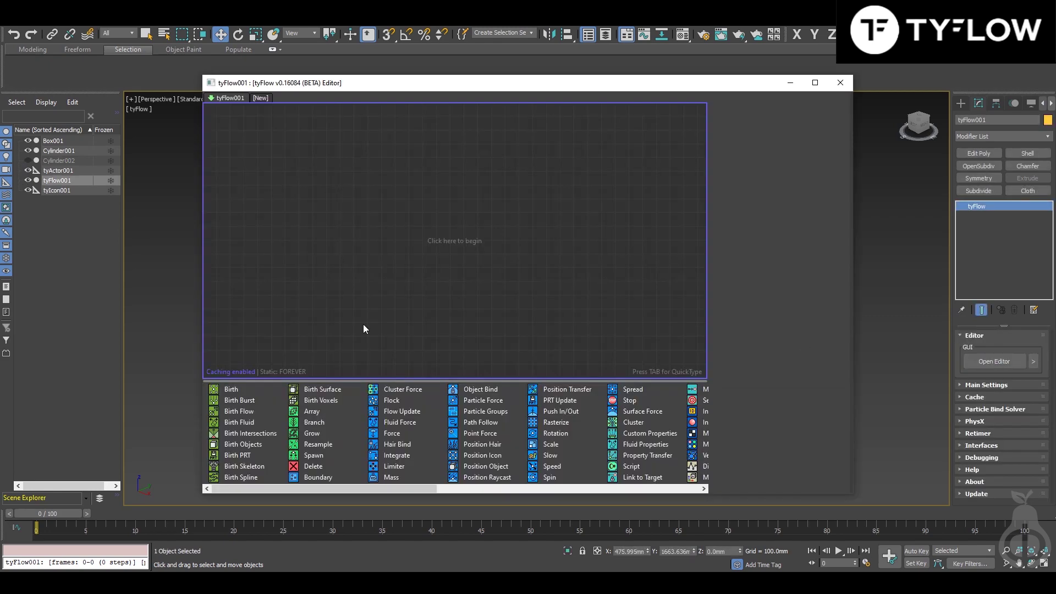
drag(851, 203, 542, 203)
drag(303, 380, 303, 367)
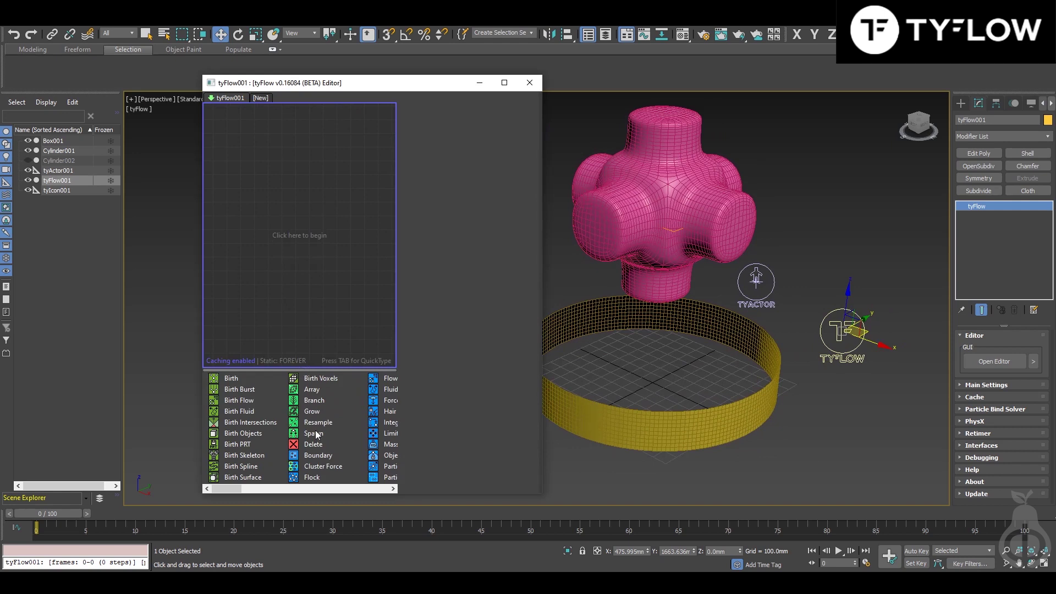
drag(235, 474, 239, 476)
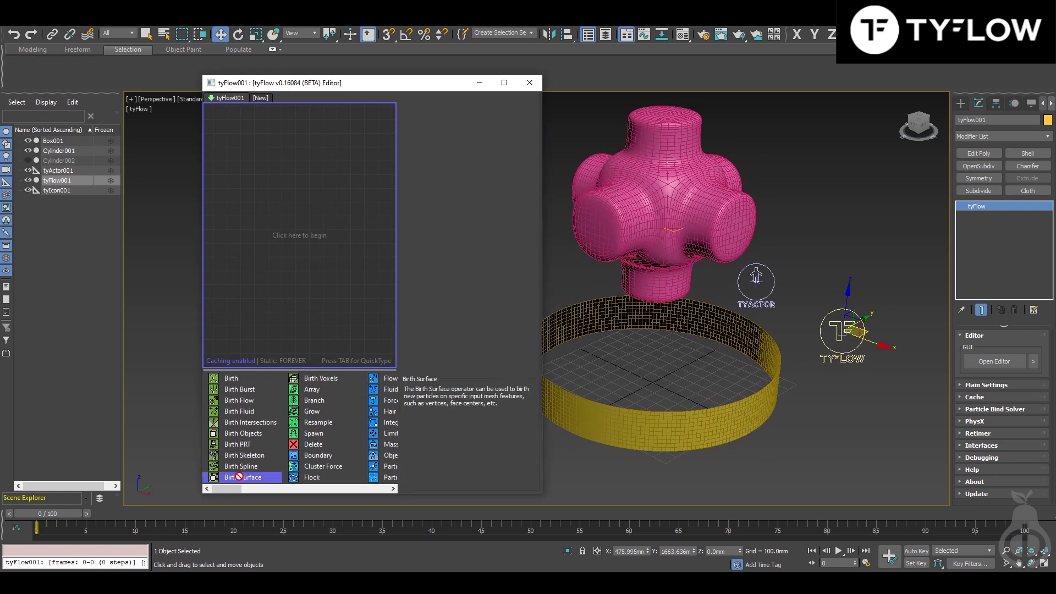
drag(266, 178, 266, 178)
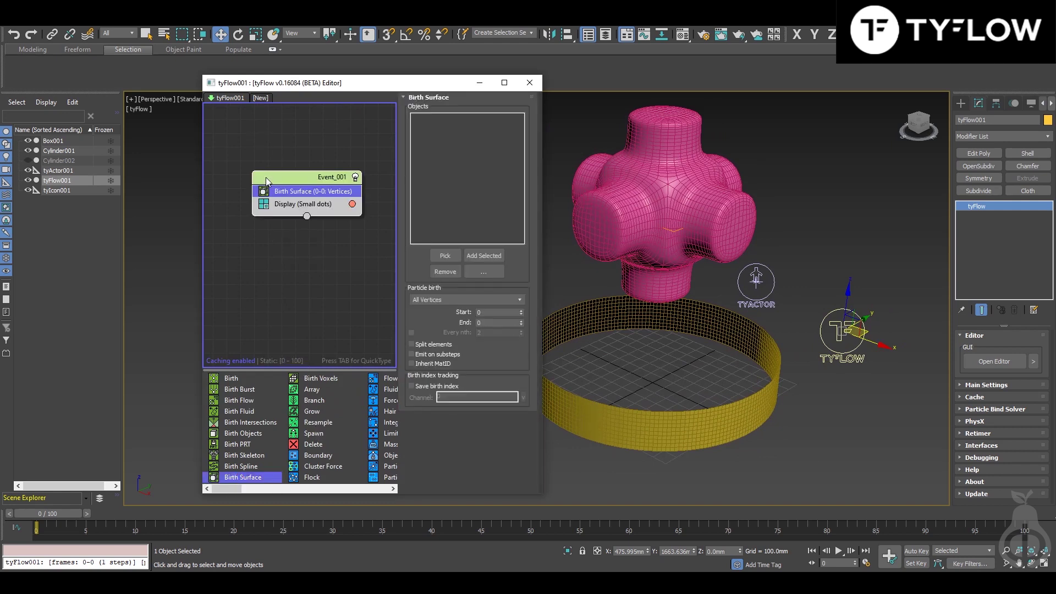
Step: Set Cylinder001 as the Birth Surface object, then hide Cylinder001
click(445, 256)
click(613, 351)
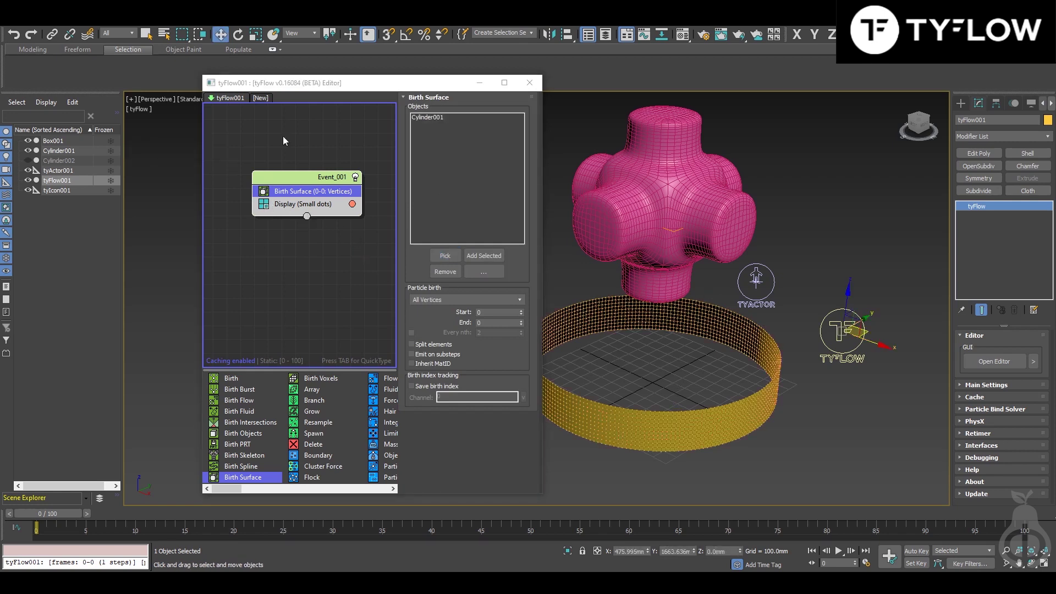
click(28, 150)
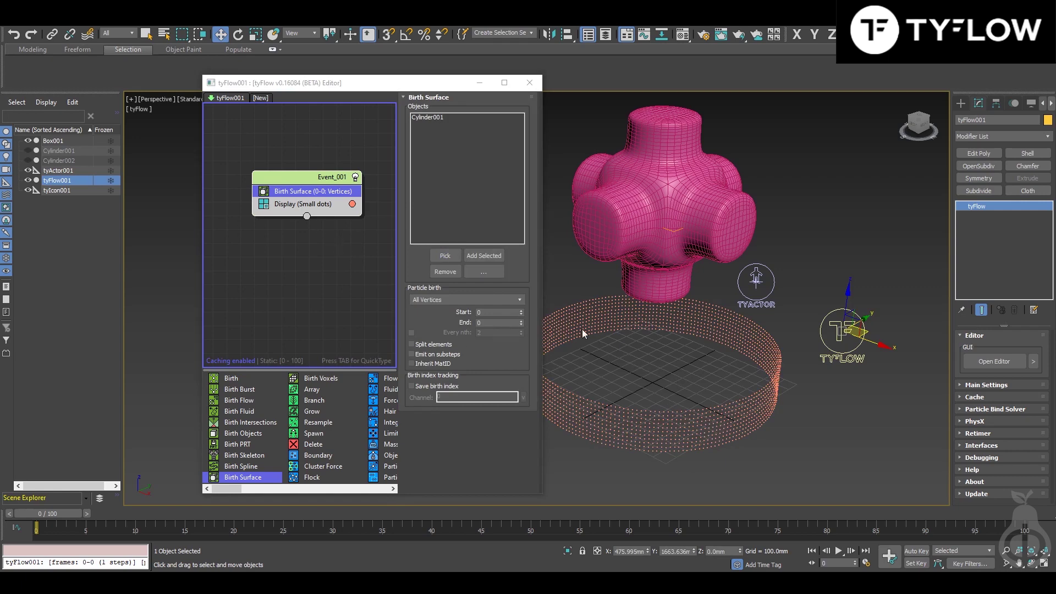
middle_drag(653, 345, 711, 387)
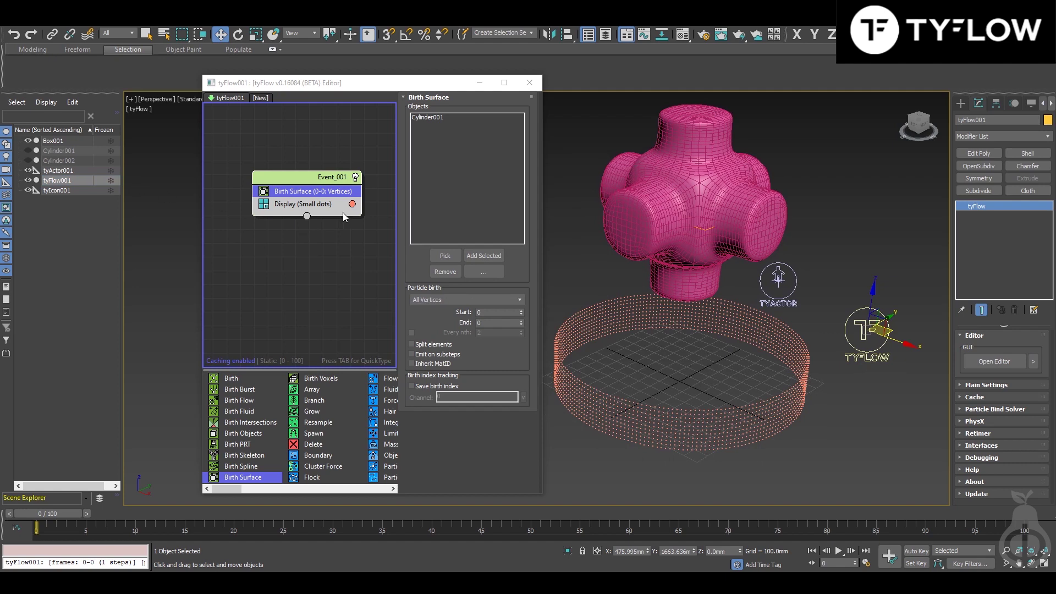
drag(264, 177, 259, 175)
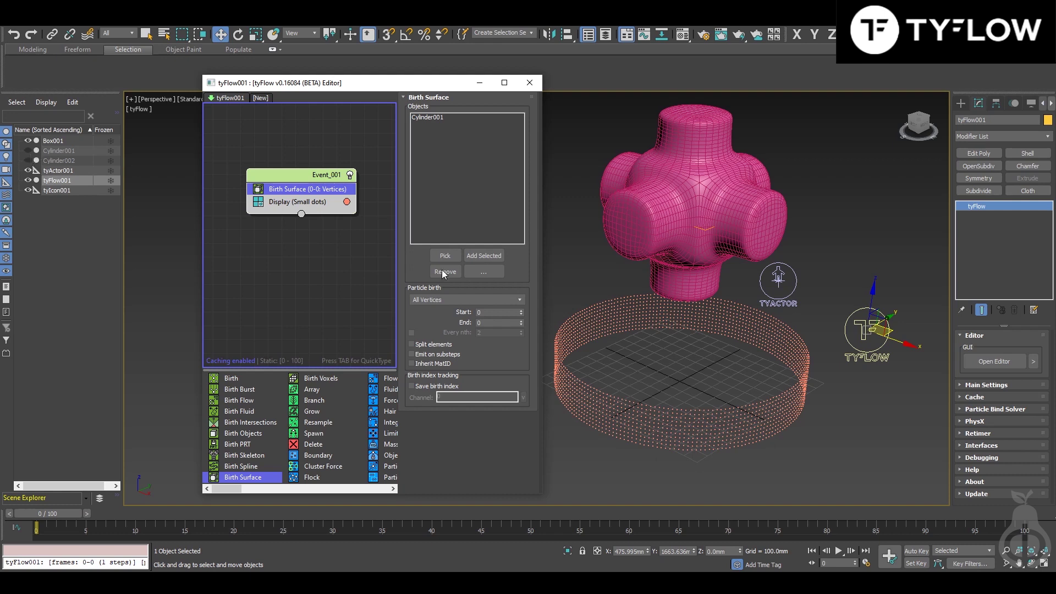
Step: Unhide the blue ring Cylinder002 from the Scene Explorer
click(76, 151)
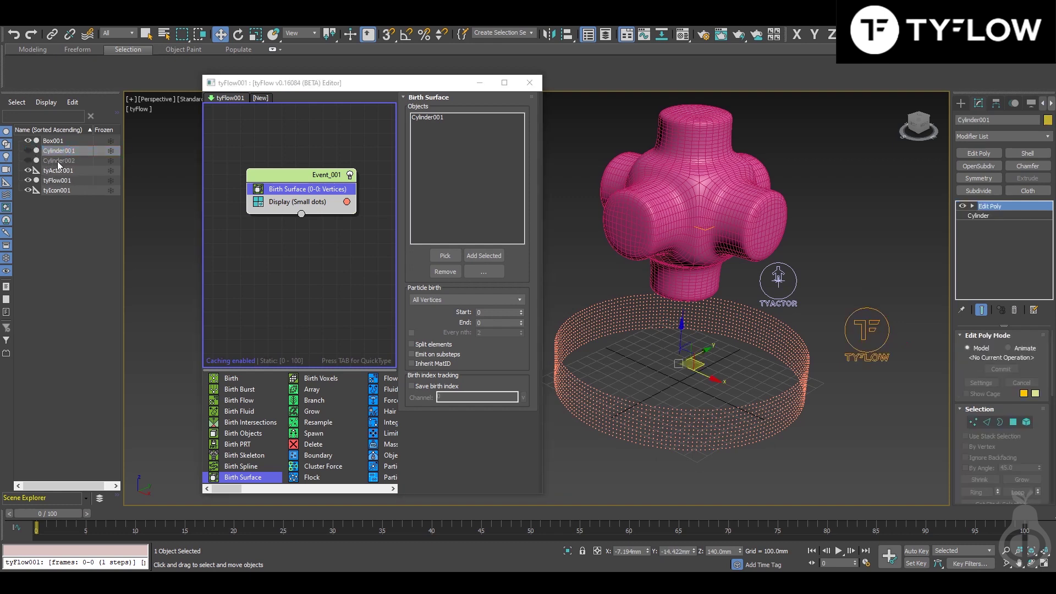
click(57, 161)
click(28, 160)
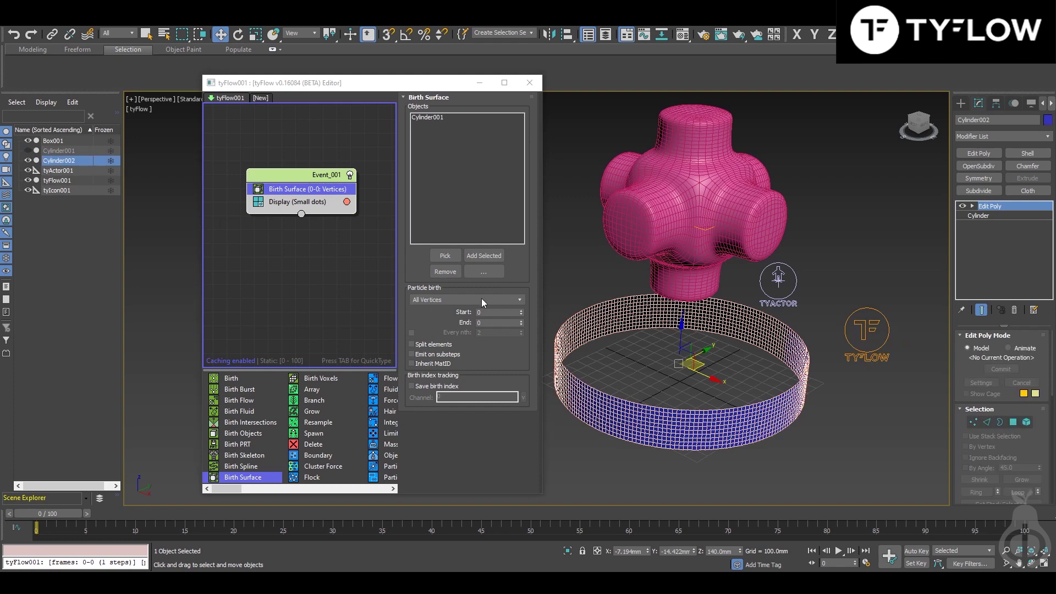
click(733, 378)
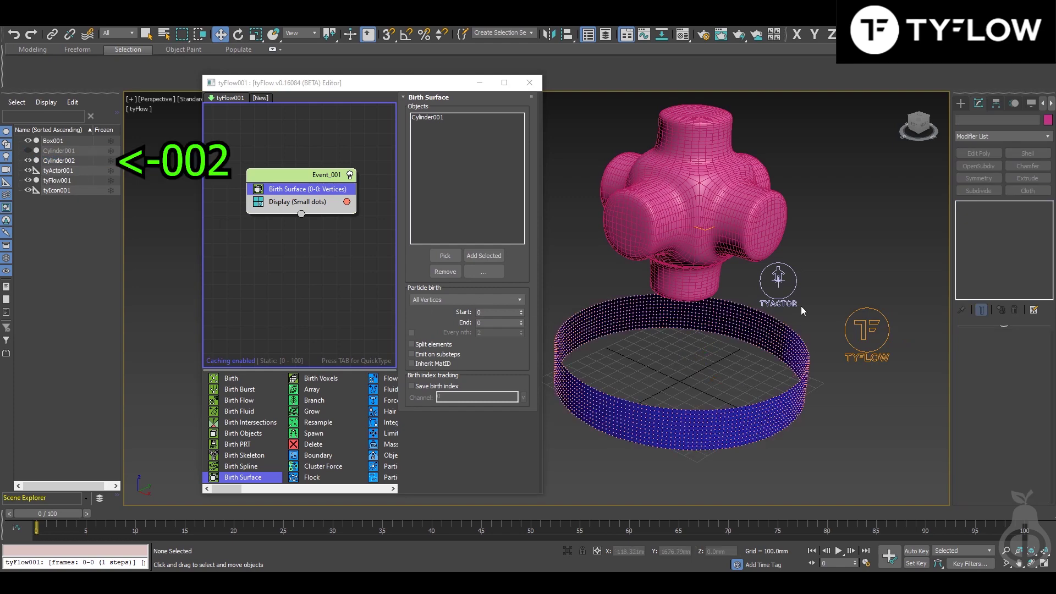
Step: Move tyActor001 further along Y, then select Cylinder002
click(786, 281)
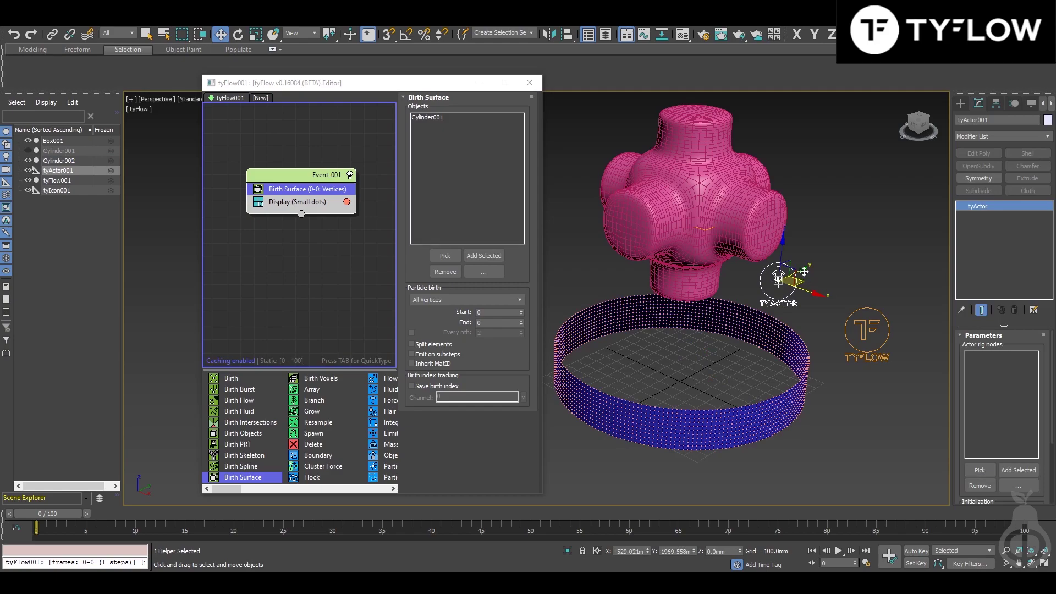
drag(804, 271, 819, 265)
middle_drag(823, 341, 803, 339)
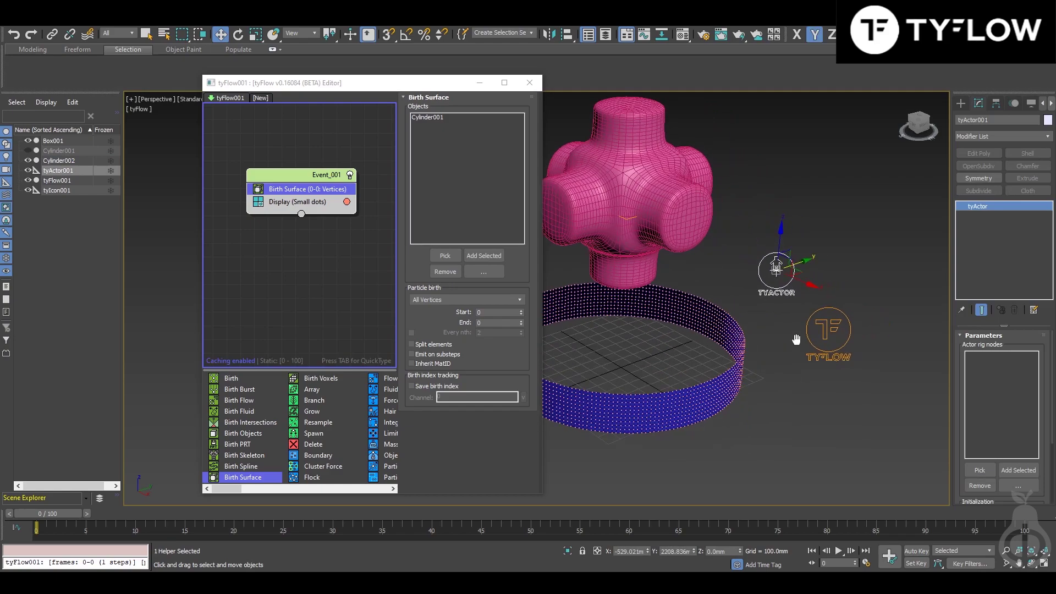
click(780, 418)
middle_drag(858, 435, 801, 400)
Step: Add a tyParticleSkin modifier to Cylinder002 with tyFlow001 as its particle source
click(985, 140)
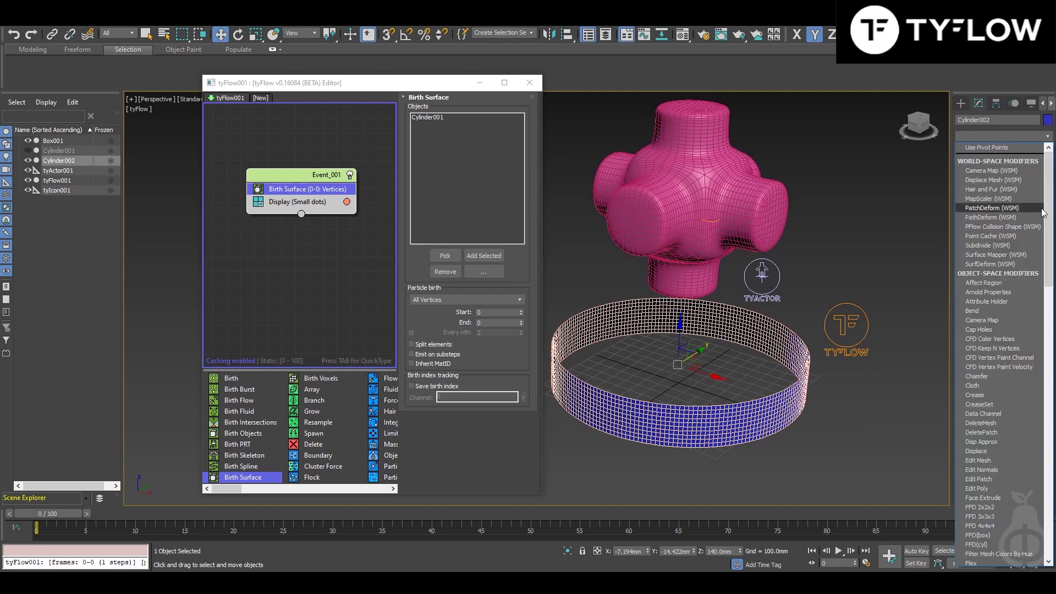
scroll(1001, 463, down, 20)
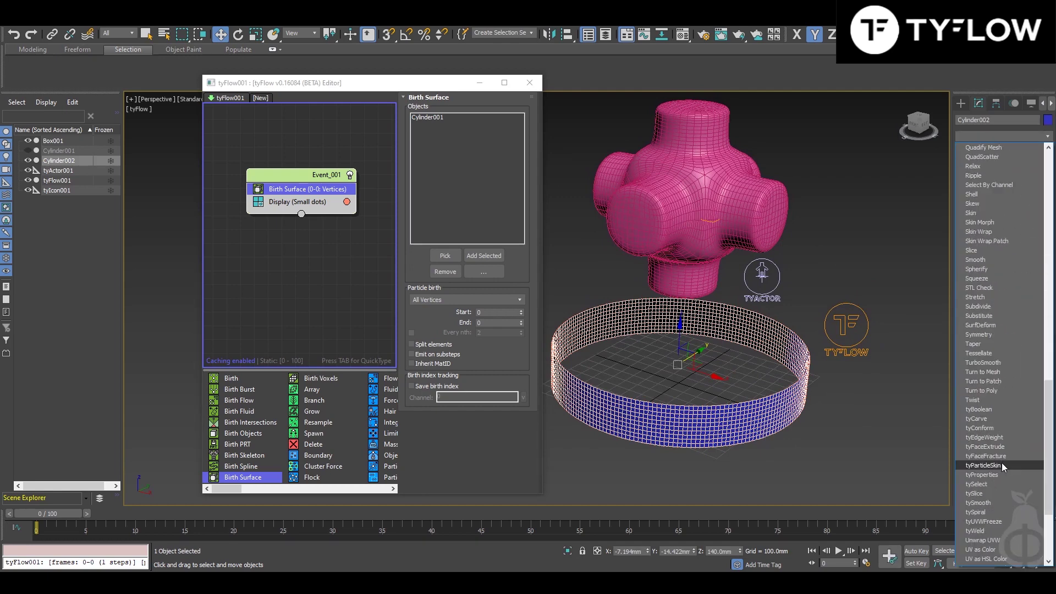
click(1002, 465)
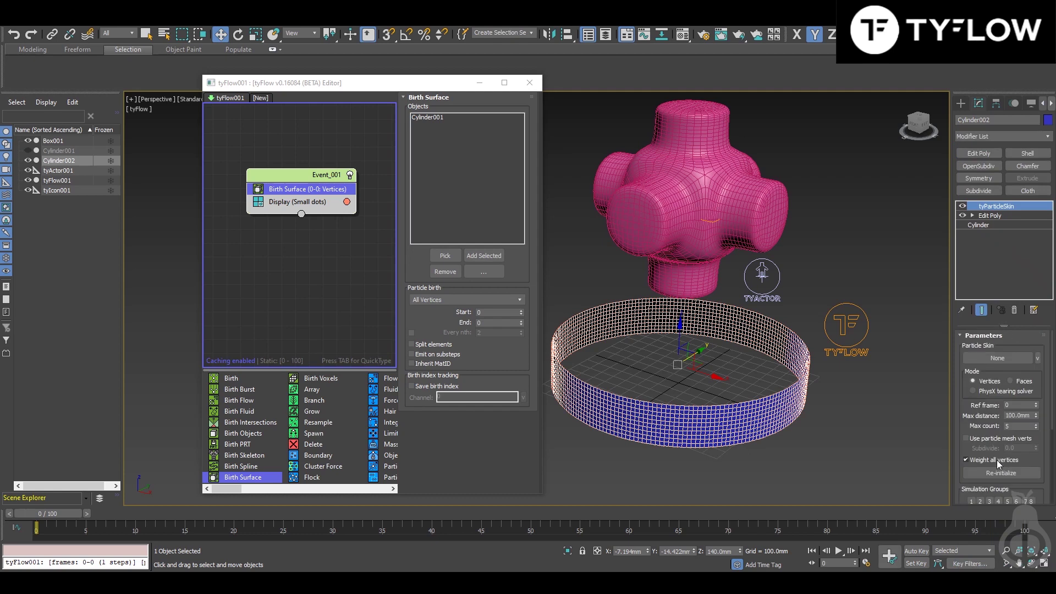
click(998, 358)
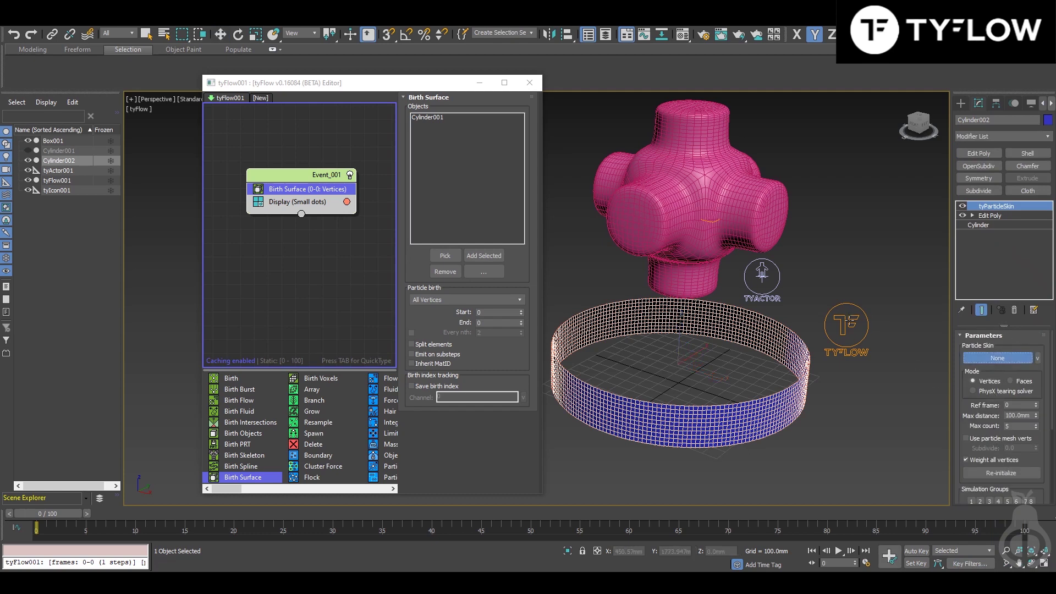
click(846, 325)
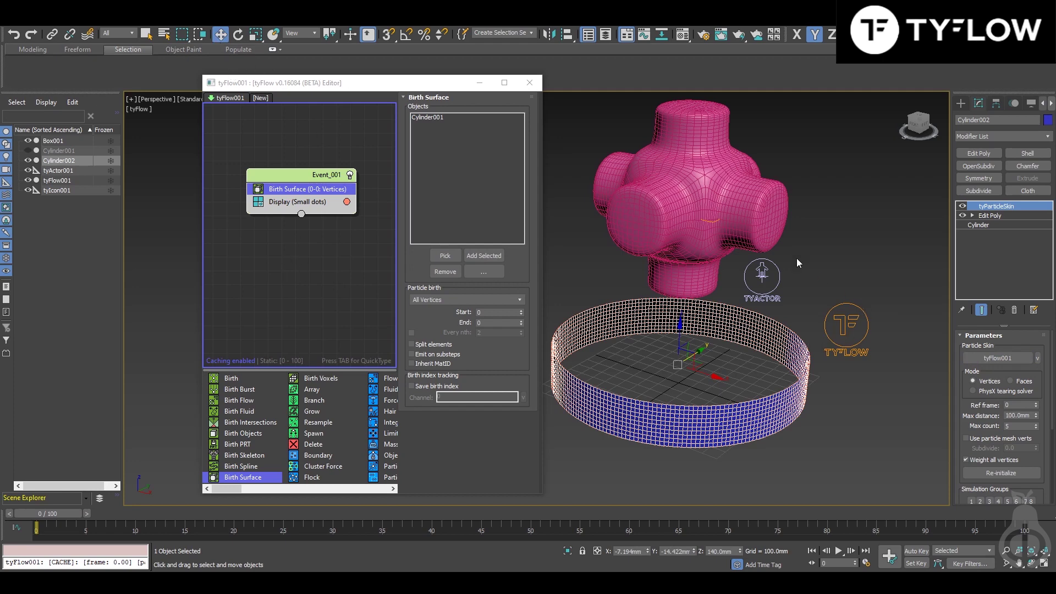
click(761, 276)
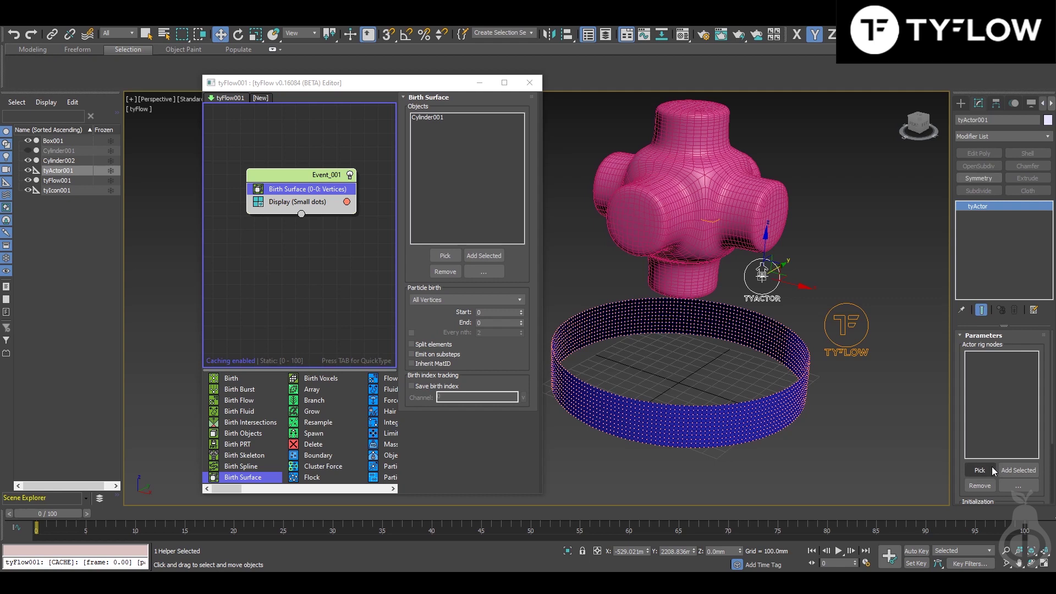
Step: Add Cylinder002 as a tyActor001 rig node, then hide the ring
click(990, 468)
click(749, 416)
click(864, 430)
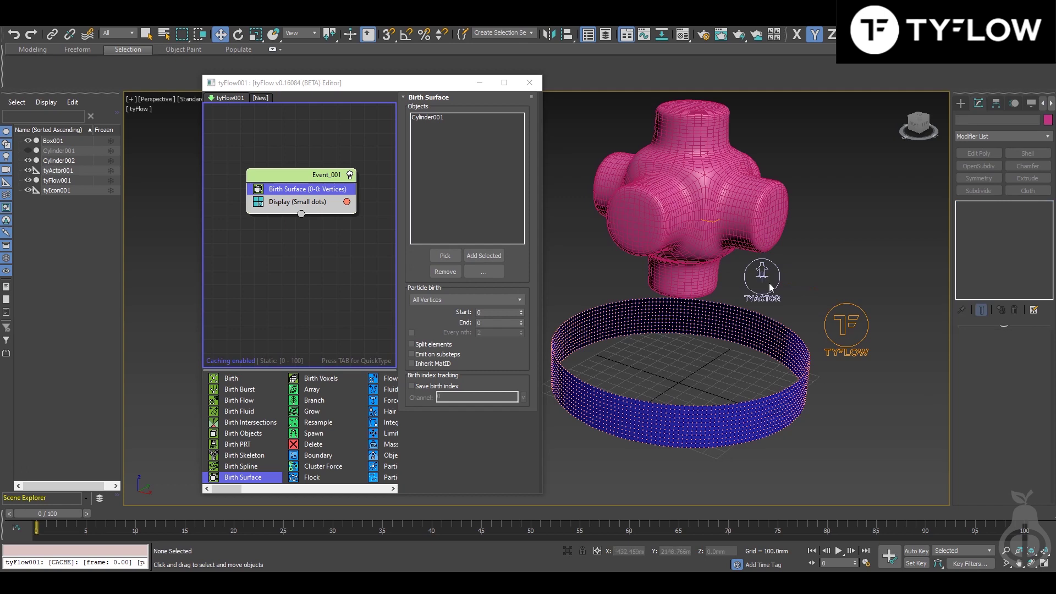
click(27, 160)
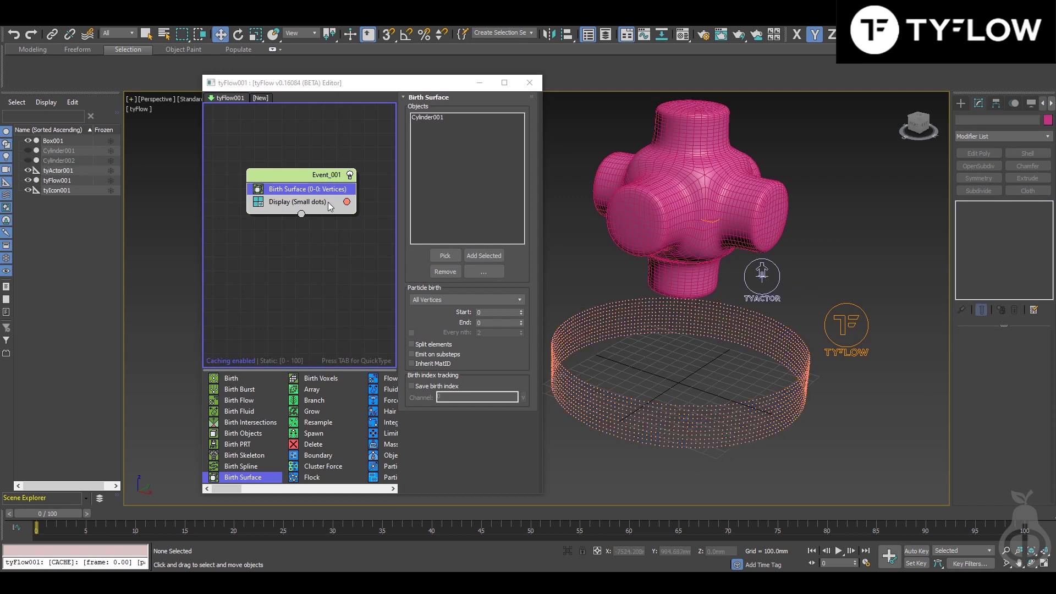
Step: Disable the Display operator in tyFlow's Event_001
click(302, 202)
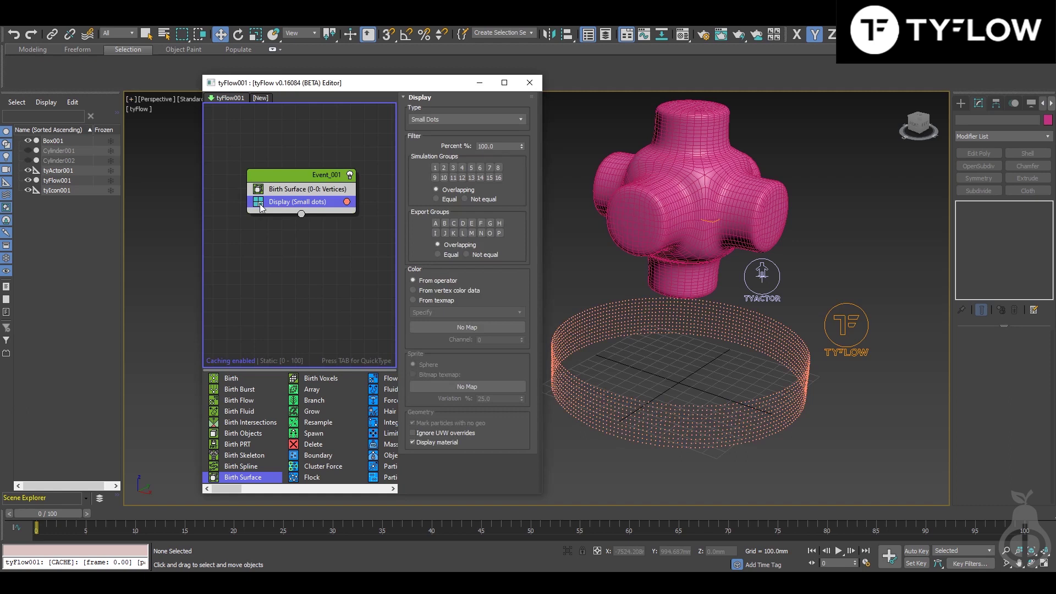
click(259, 202)
click(296, 237)
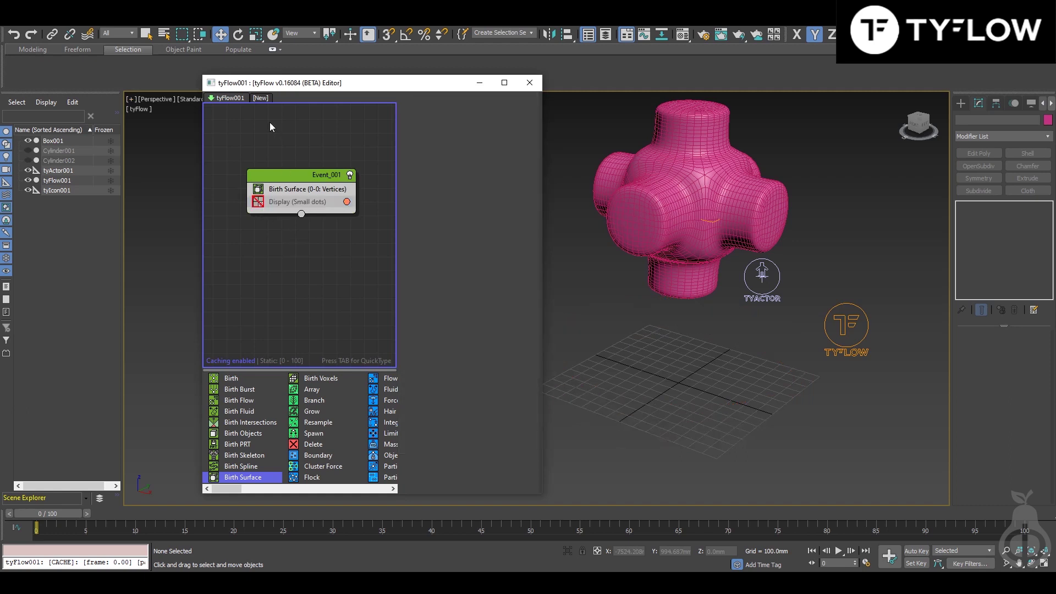
Step: Create a new tyFlow whose Birth operator emits 2 particles ending at frame 0
click(265, 98)
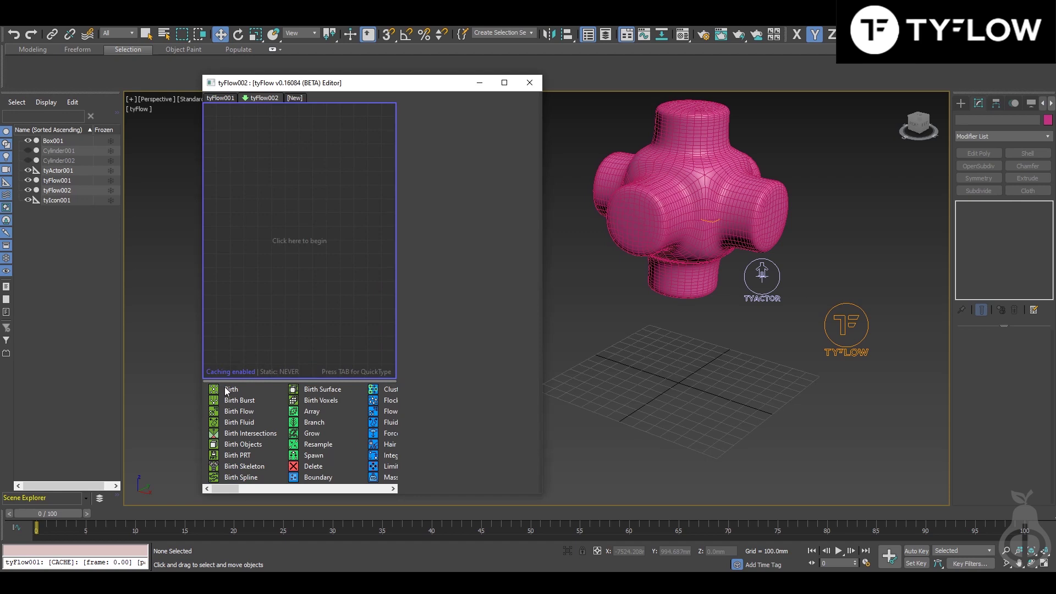
drag(227, 391, 292, 172)
click(493, 132)
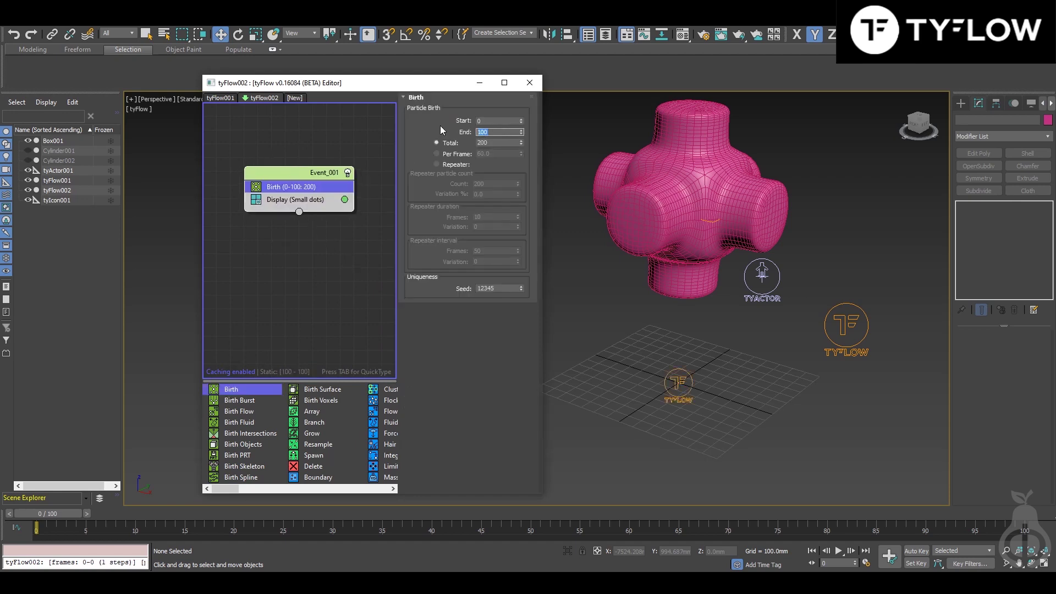
text(0)
key(Return)
key(Tab)
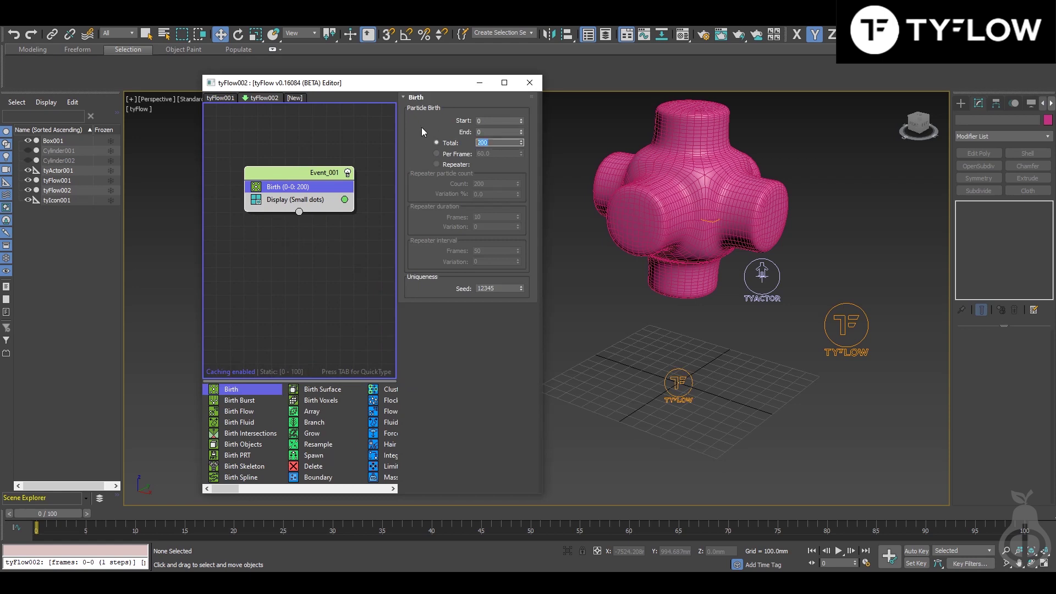
text(2)
key(Return)
middle_drag(747, 320, 752, 338)
key(Tab)
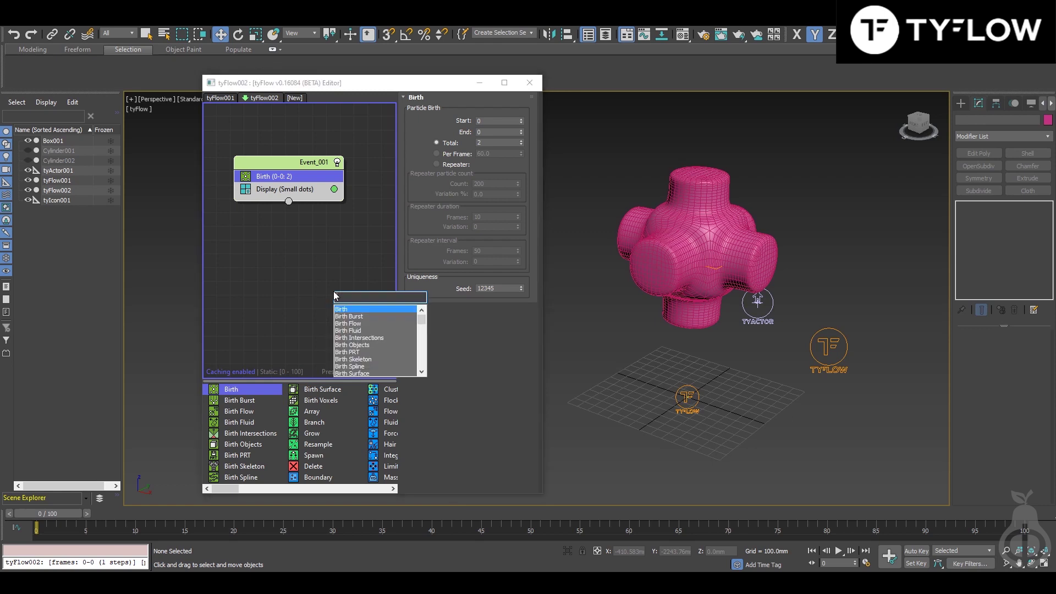
Step: Add an Actor operator to Event_001 and set its actor list to only tyActor001
text(a)
key(Return)
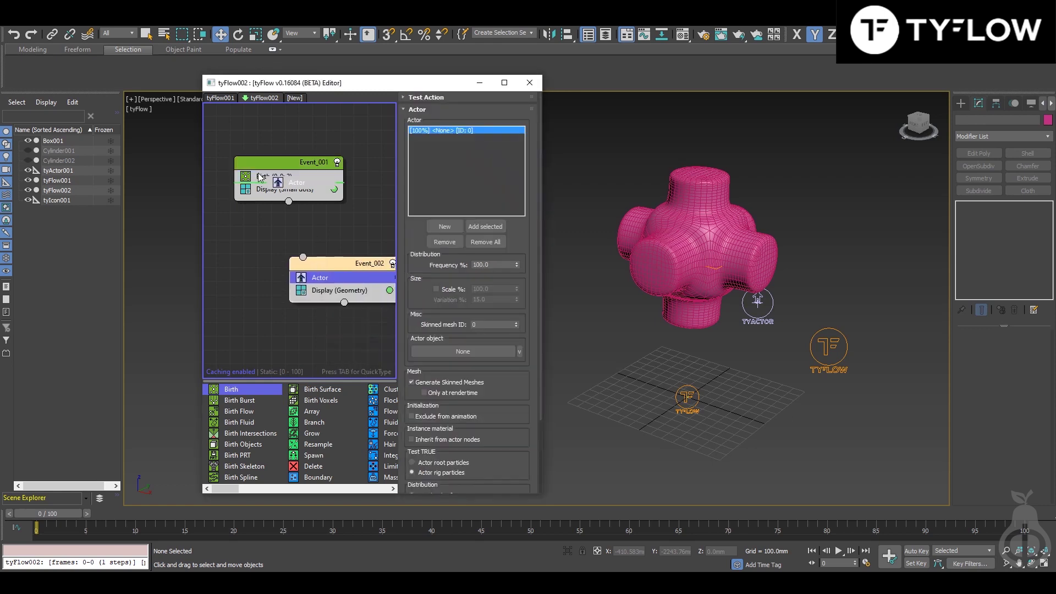
drag(330, 284, 286, 182)
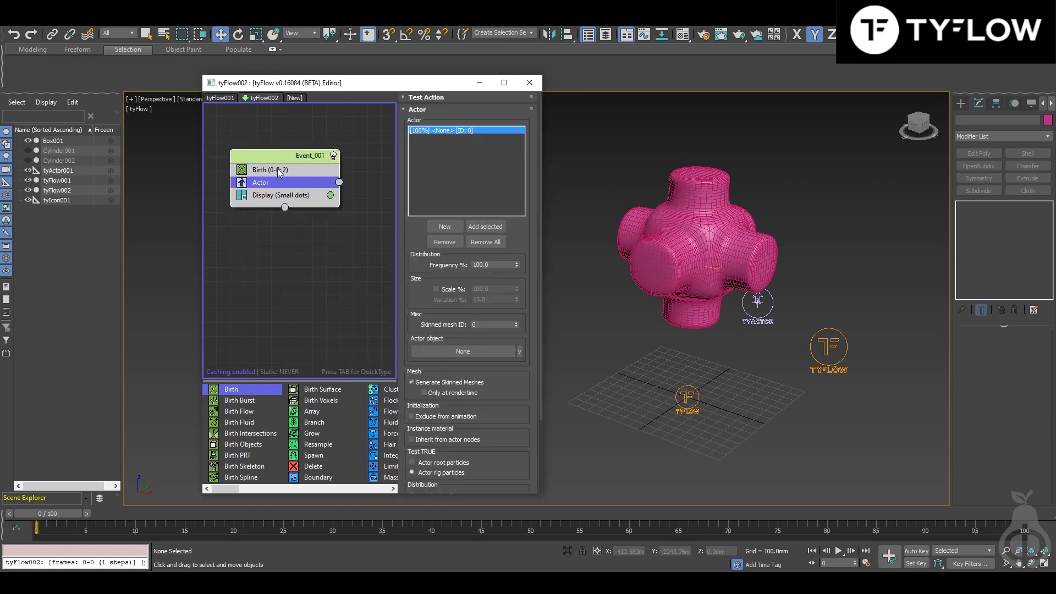
click(445, 226)
click(758, 301)
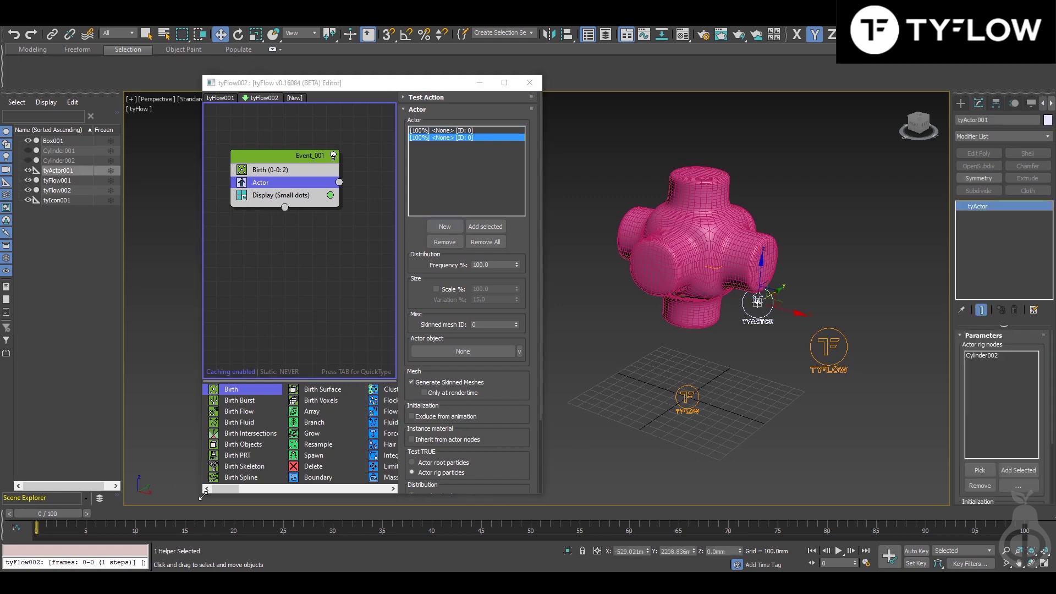
click(462, 131)
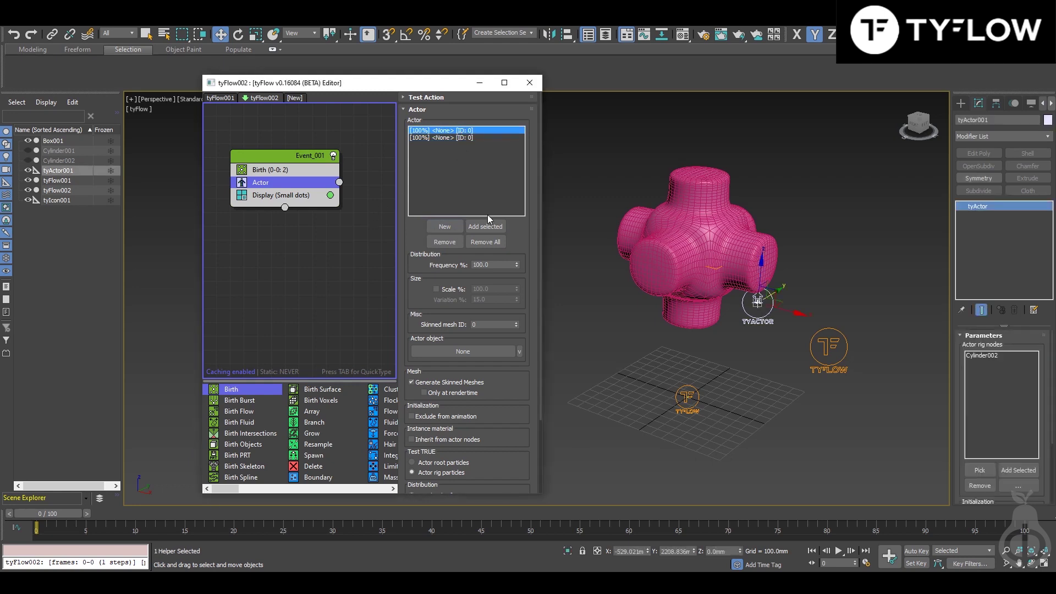
click(485, 241)
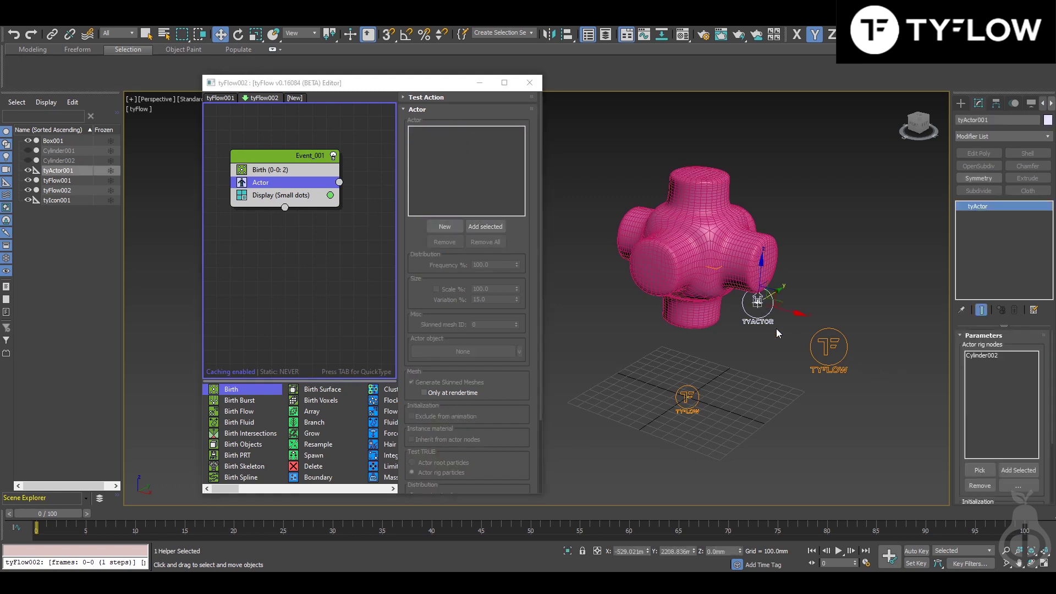
click(778, 333)
click(758, 302)
click(485, 226)
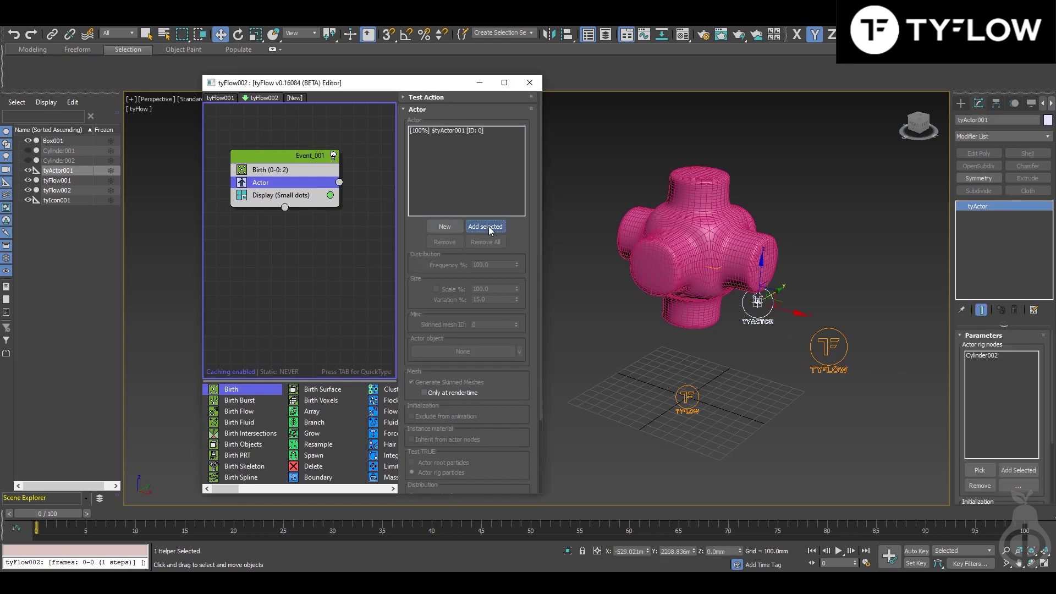
Step: Scrub to frame 31 to preview the yellow ring, then return to frame 0
middle_drag(668, 371, 672, 350)
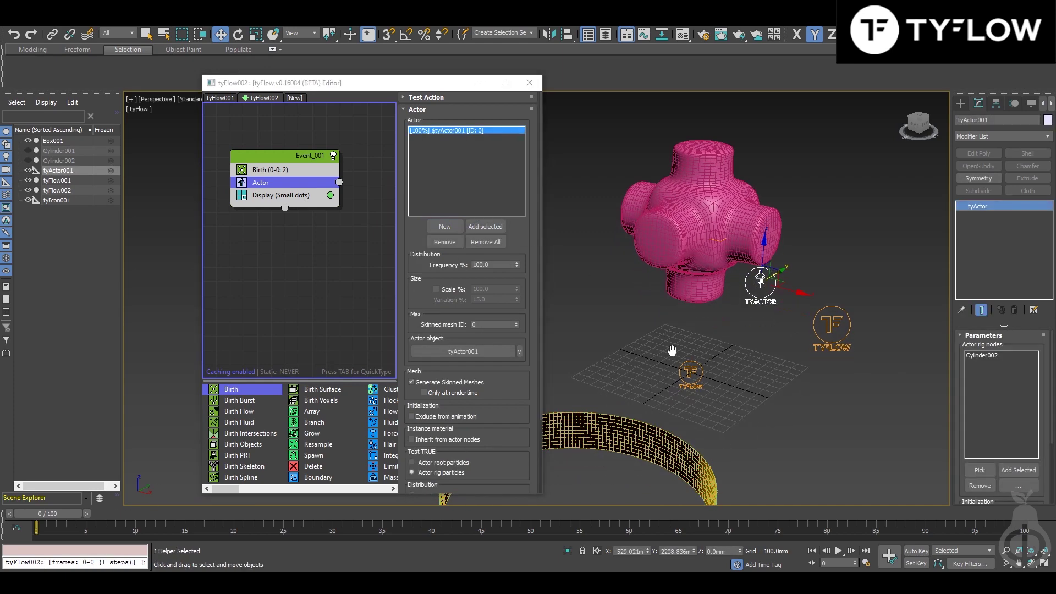
scroll(672, 350, down, 3)
drag(86, 514, 22, 514)
key(w)
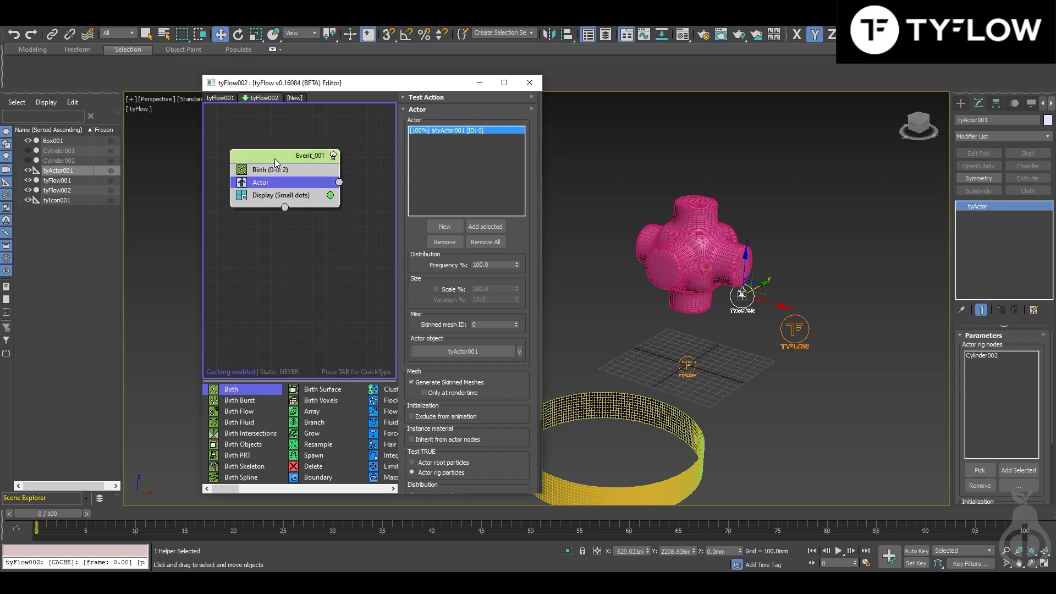
key(Tab)
Step: Add a Position Icon operator to Event_001 using the tyIcon001 helper
text(ico)
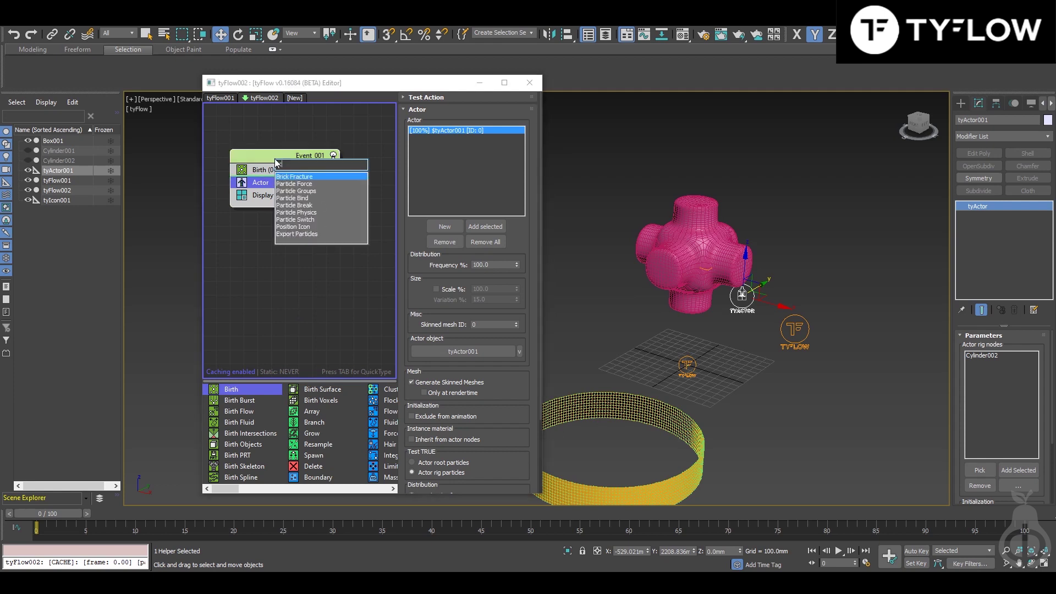
click(294, 176)
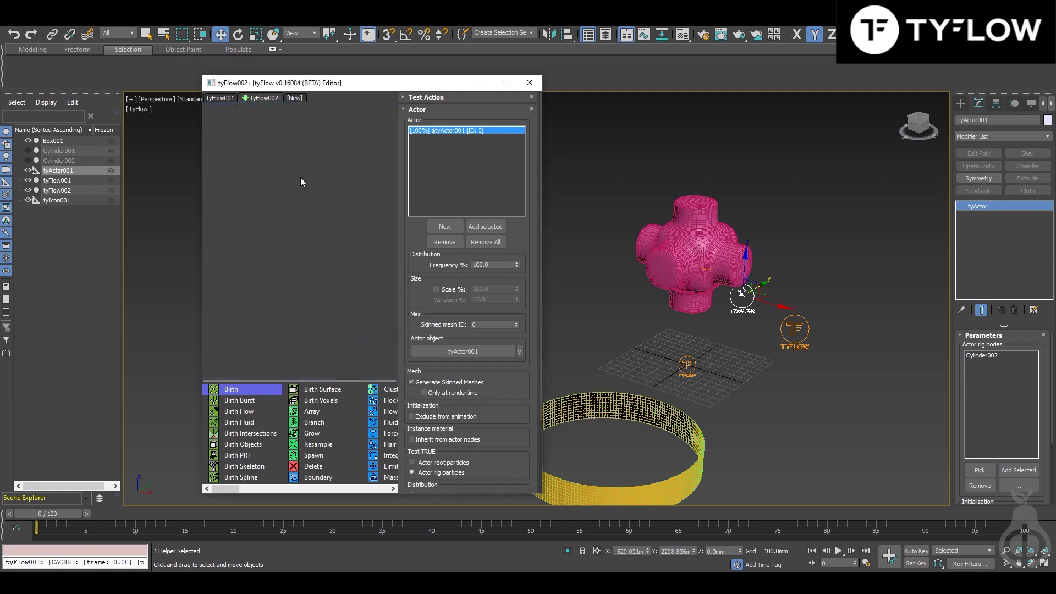
click(700, 271)
click(702, 270)
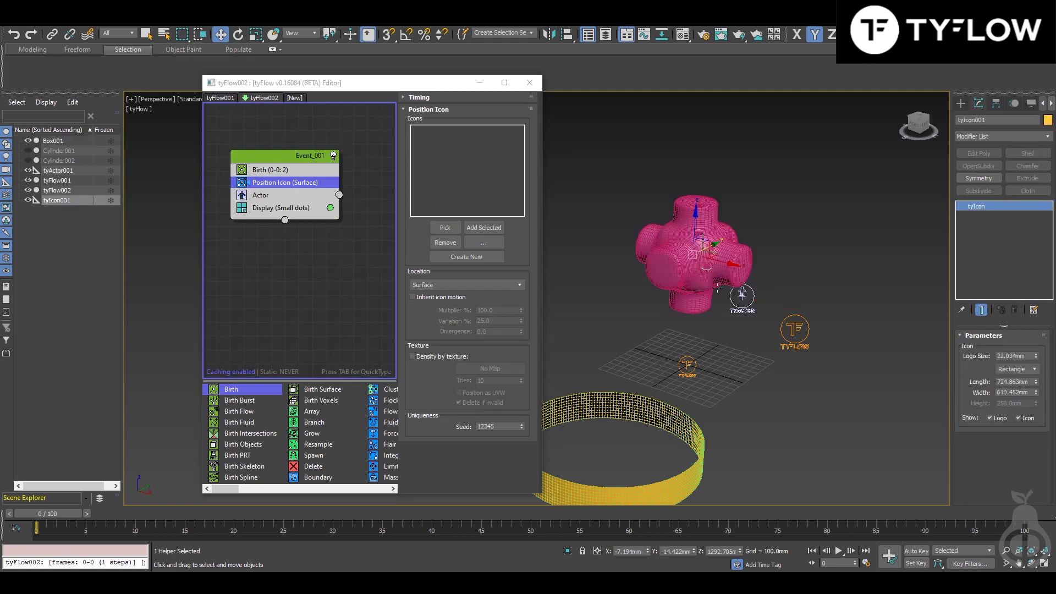
click(491, 227)
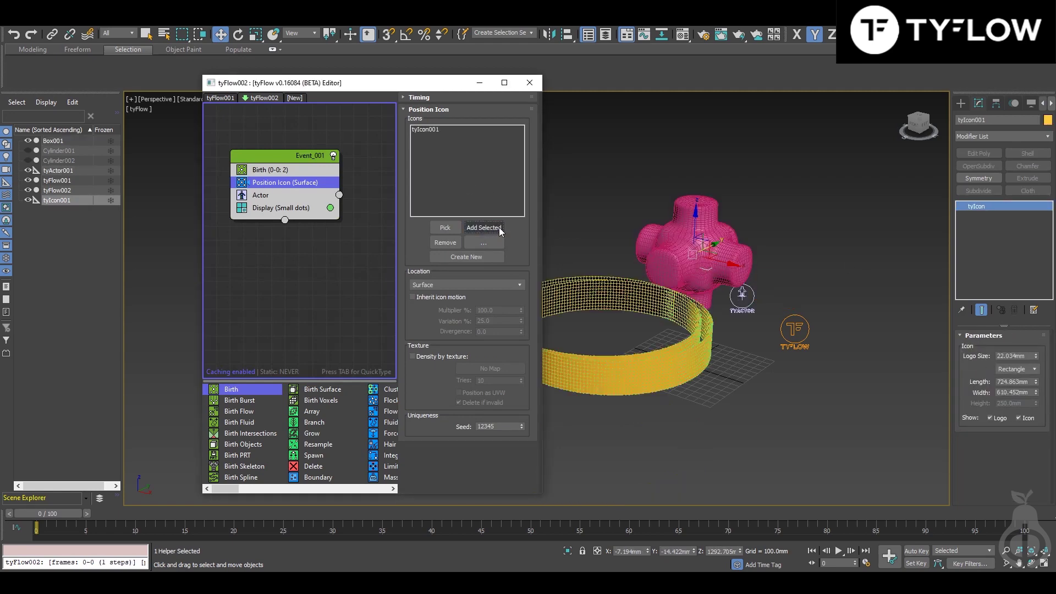
Step: Set the Position Icon particle location to Pivot
alt+middle_drag(661, 328, 698, 374)
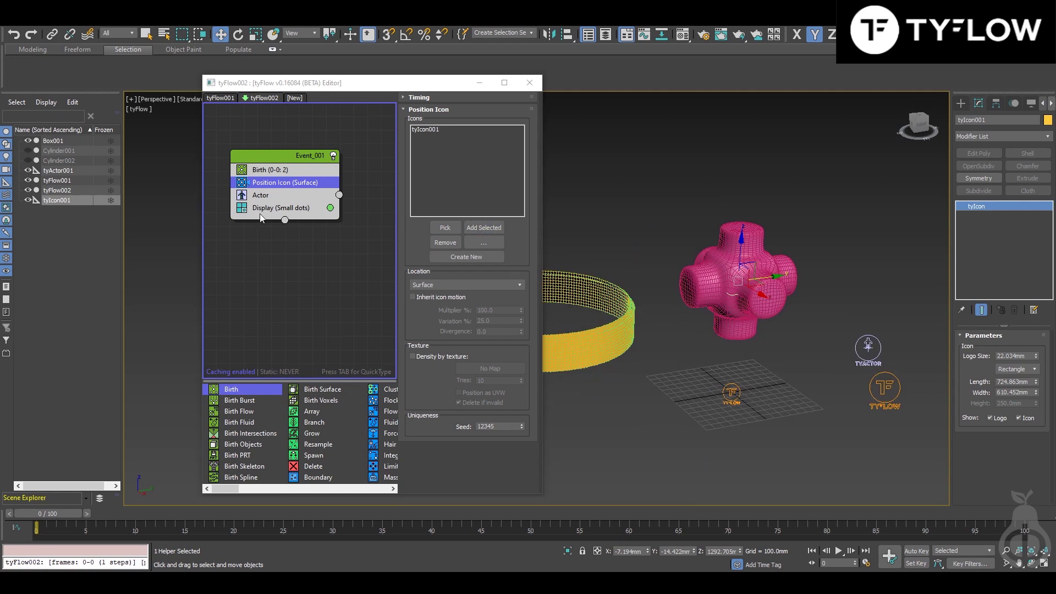
click(447, 285)
click(440, 294)
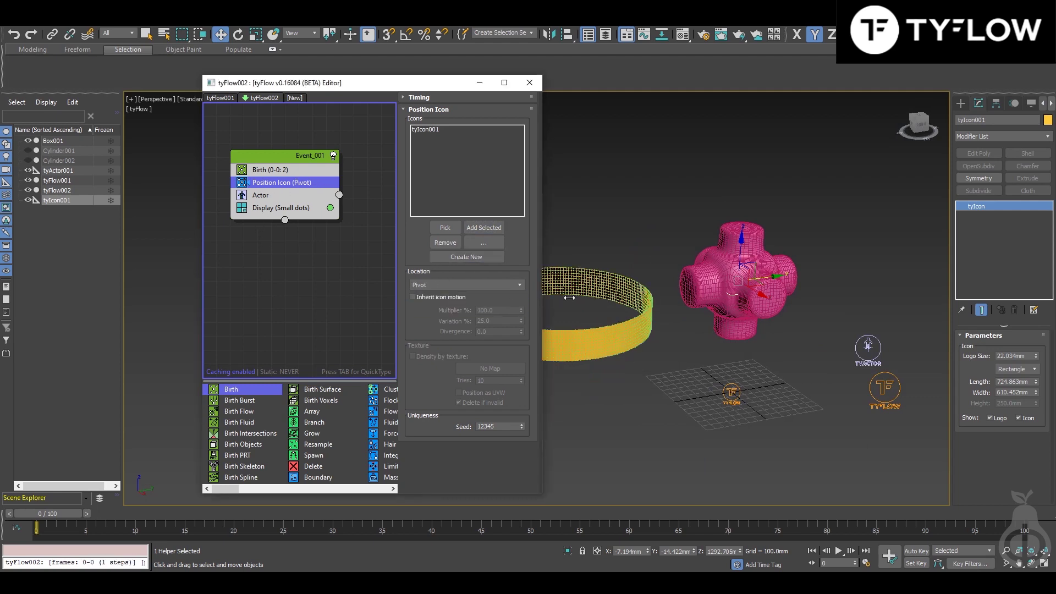
alt+middle_drag(655, 329, 693, 352)
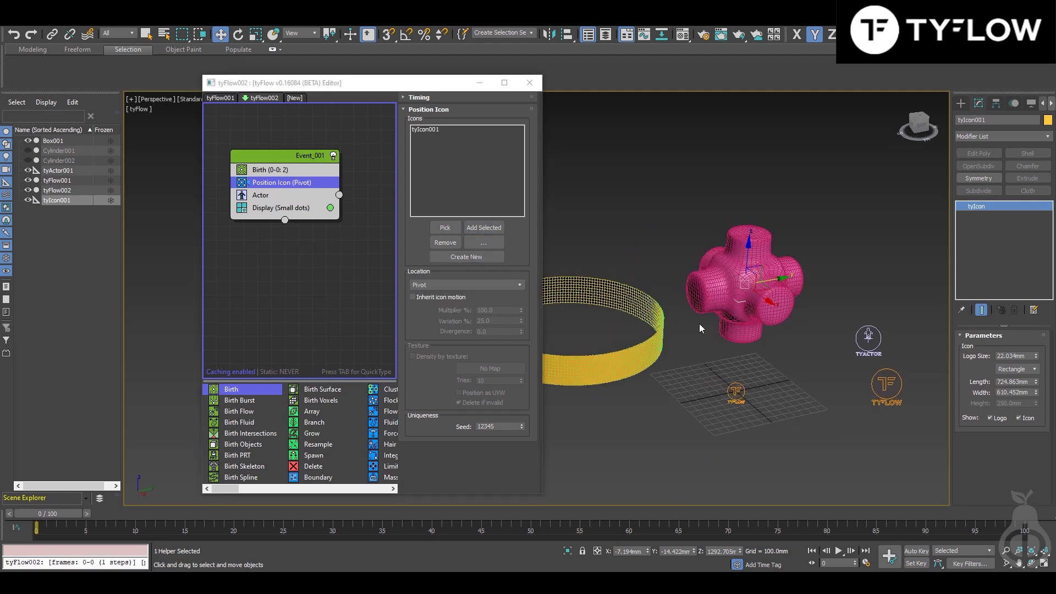
alt+middle_drag(772, 364, 777, 365)
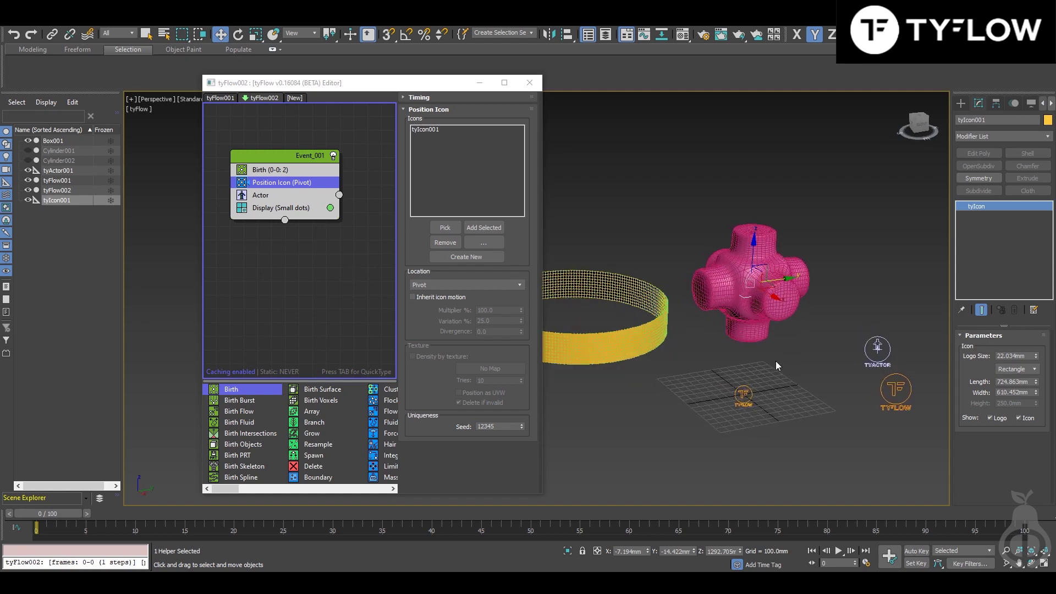
Step: Open the Actor operator settings and select Cylinder002 in the Scene Explorer
click(261, 196)
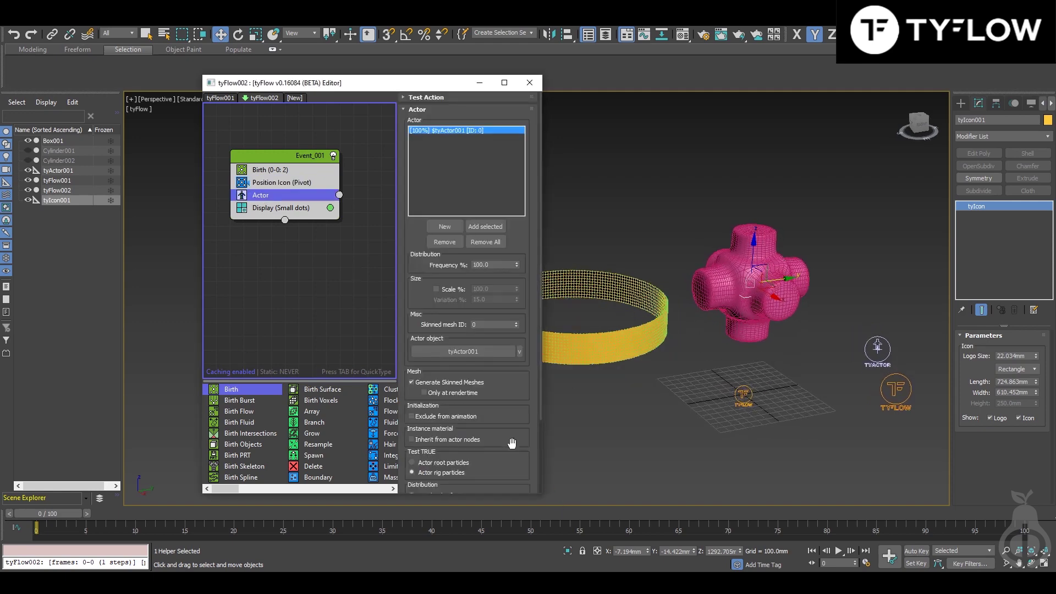
middle_drag(779, 395, 795, 392)
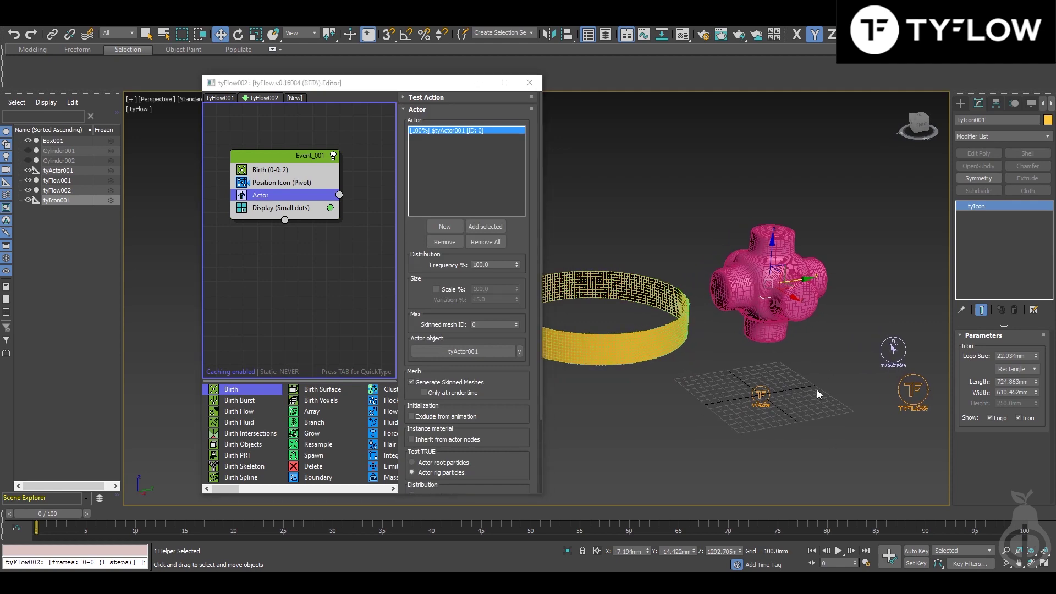
click(60, 160)
Step: Unhide Cylinder002 and select the tyActor helper
click(27, 160)
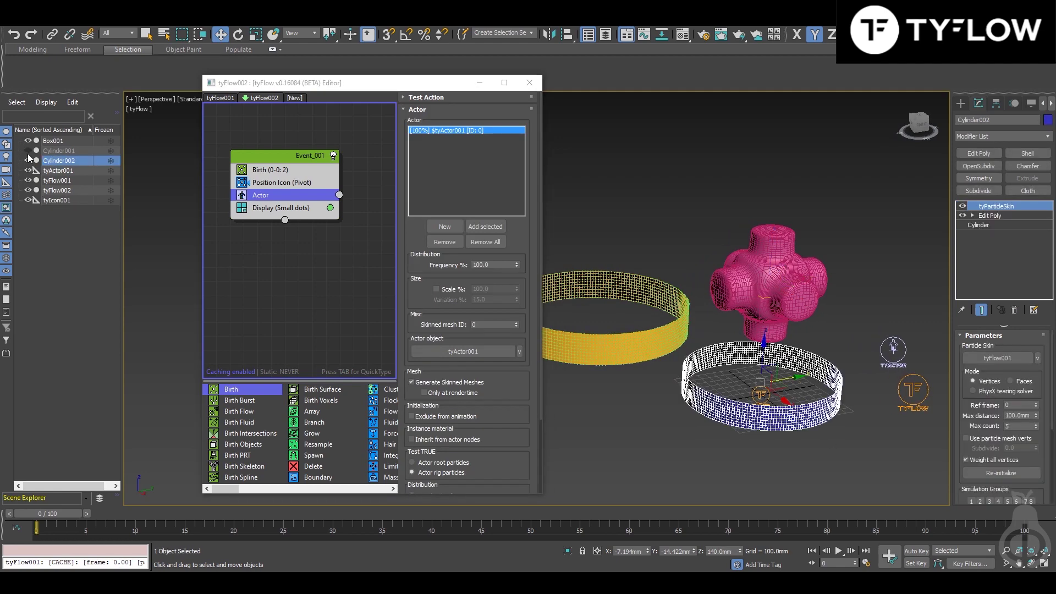
click(27, 150)
click(603, 430)
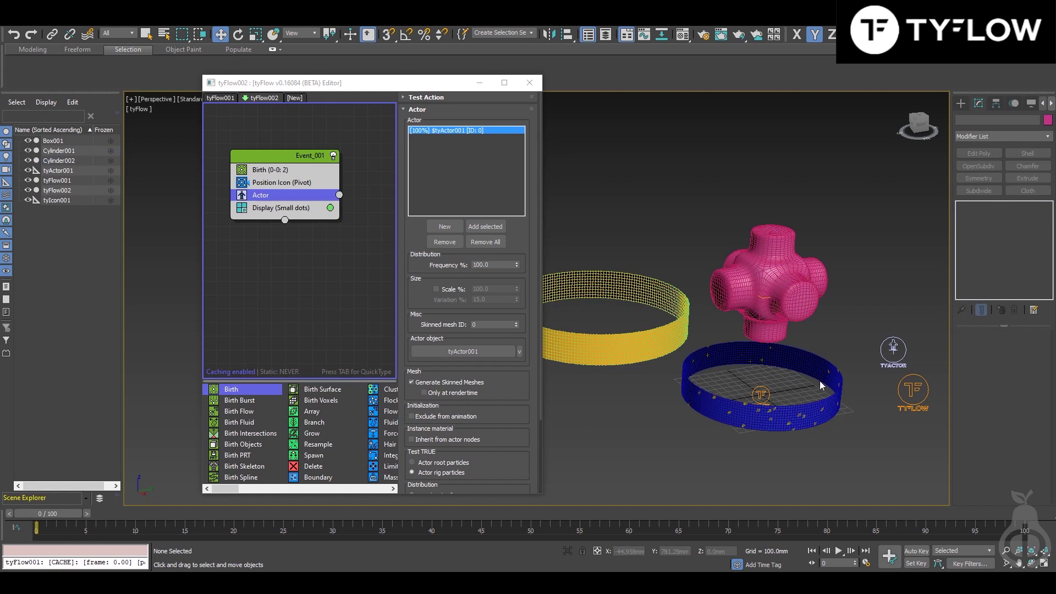
click(894, 347)
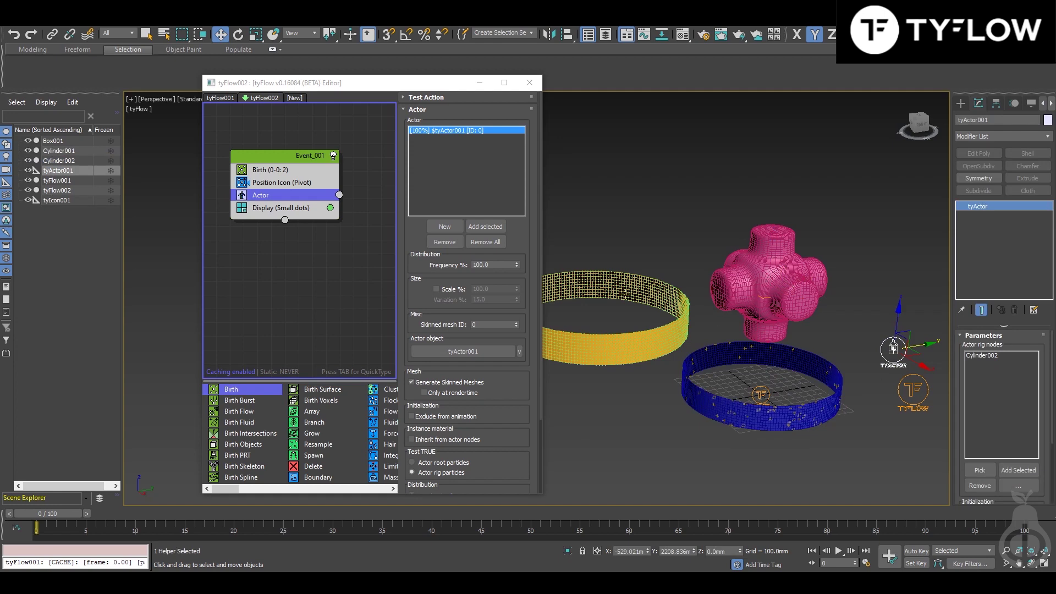
Step: Align tyActor001 to Cylinder002's centre and hide Cylinder001
key(alt+a)
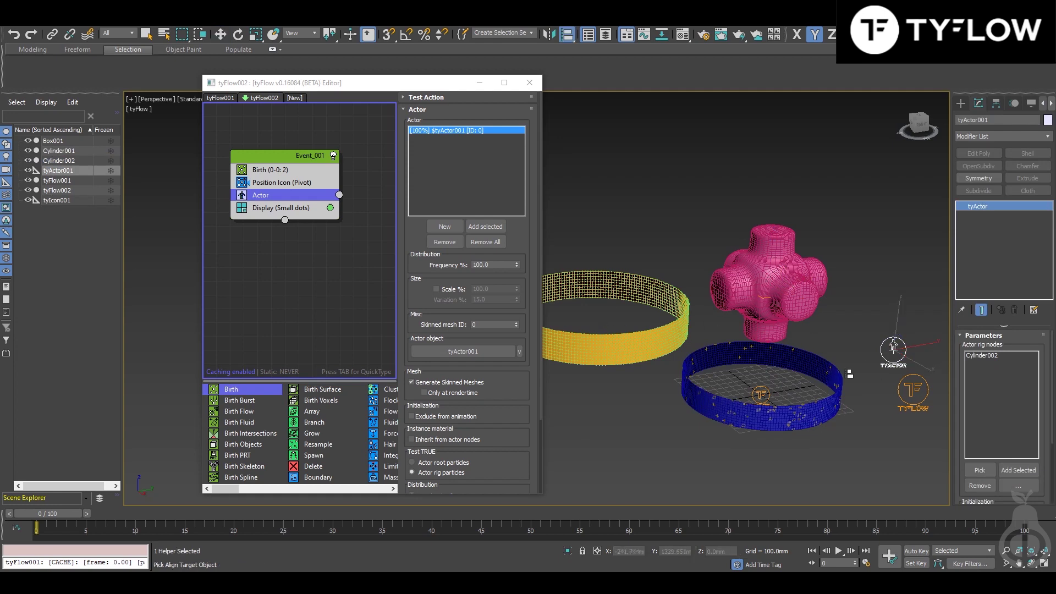
click(807, 414)
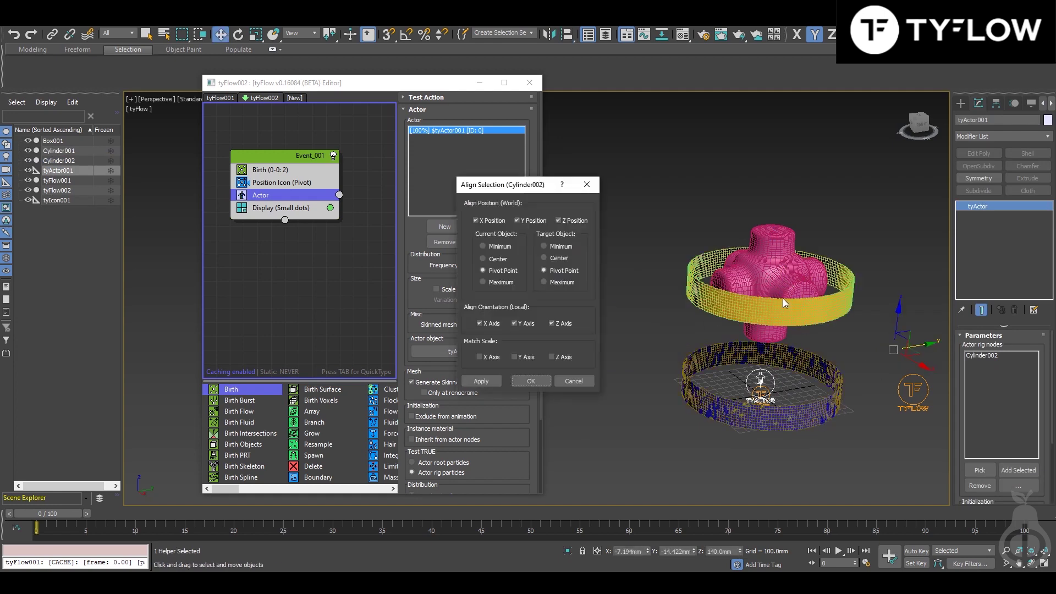
click(531, 380)
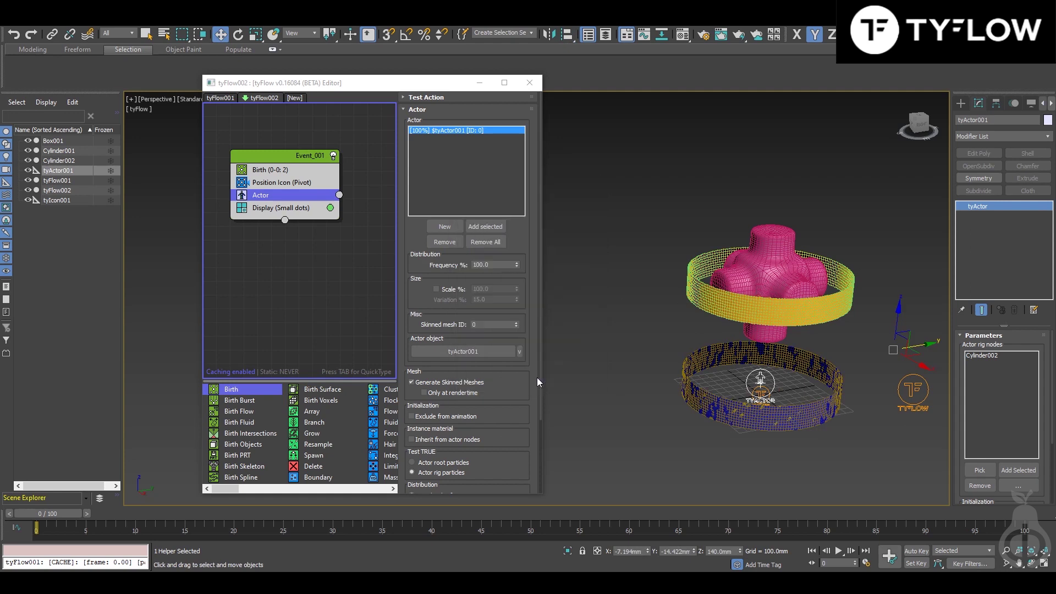
click(701, 446)
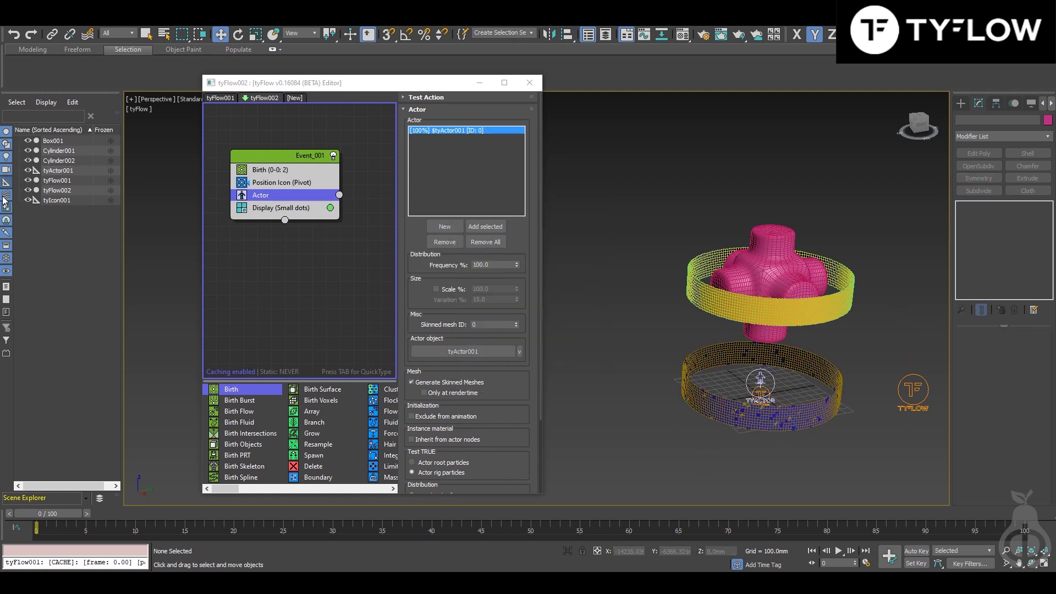
click(27, 151)
Step: Hide Cylinder002 and add a Rotation operator to Event_001
click(28, 160)
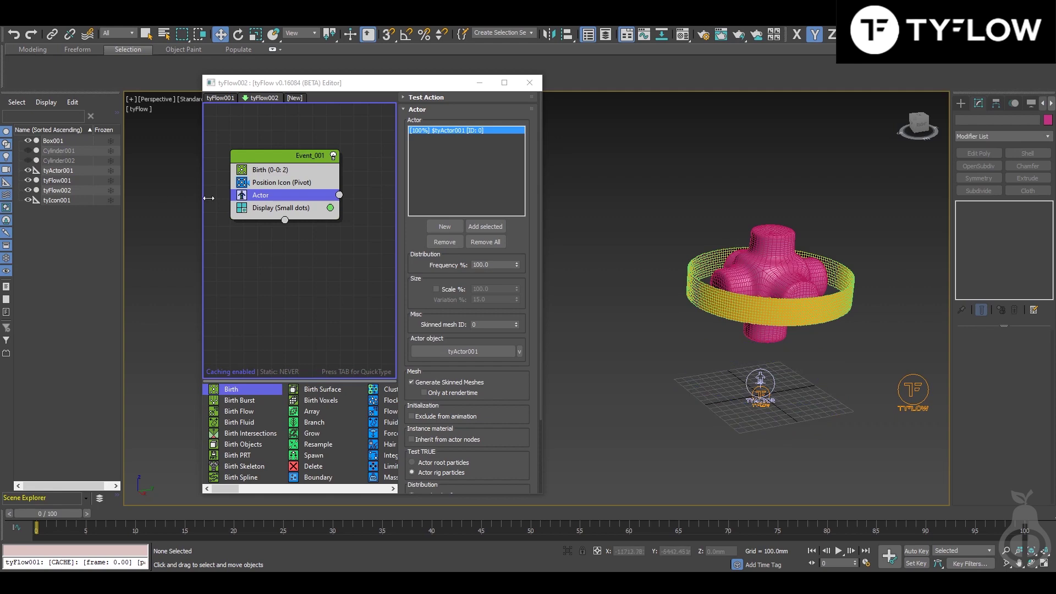
middle_drag(688, 369, 665, 344)
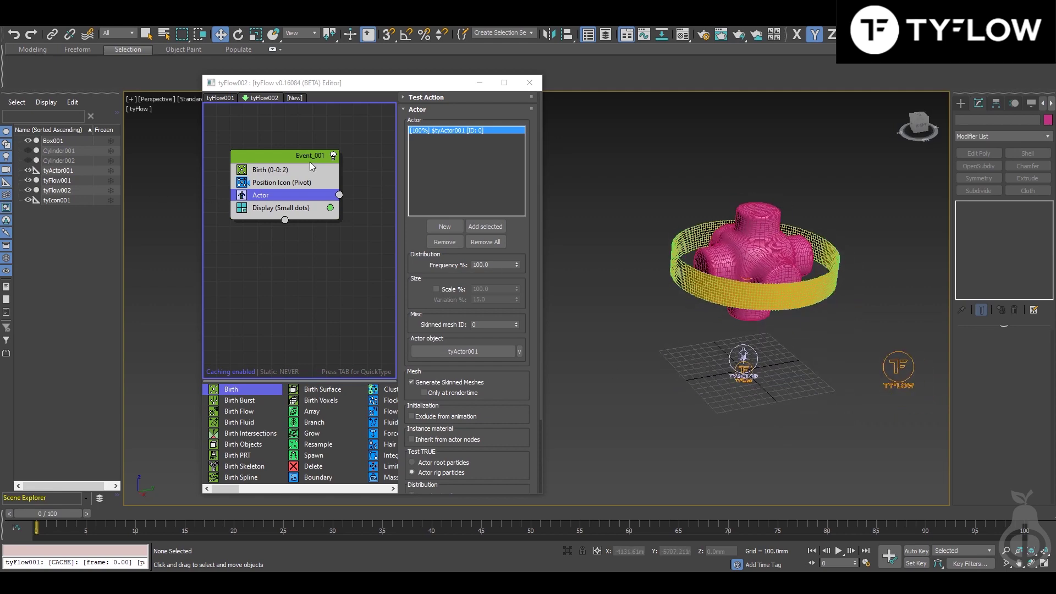
click(279, 182)
key(Tab)
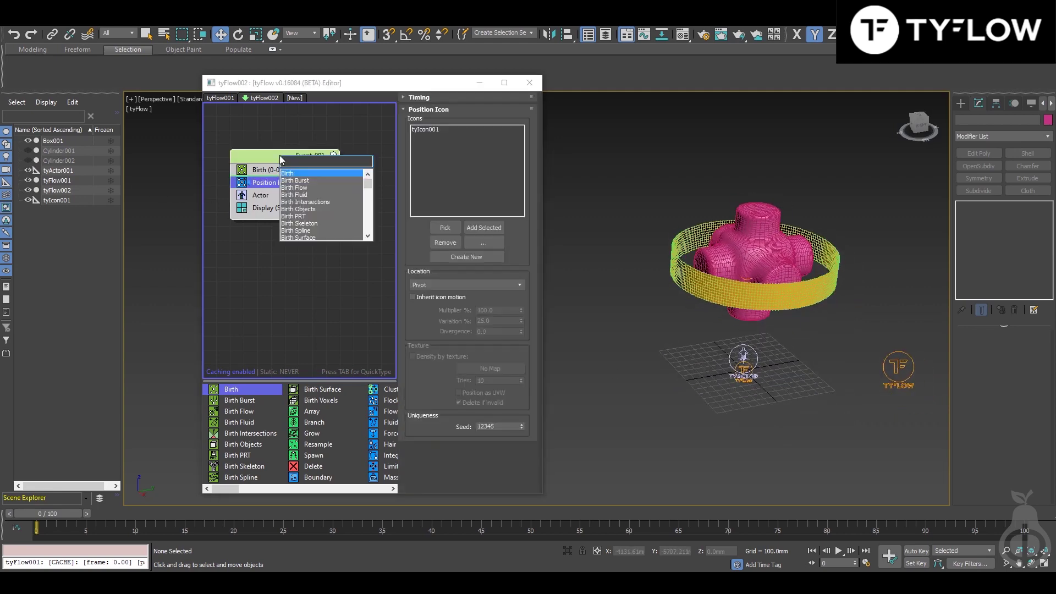
text(rot)
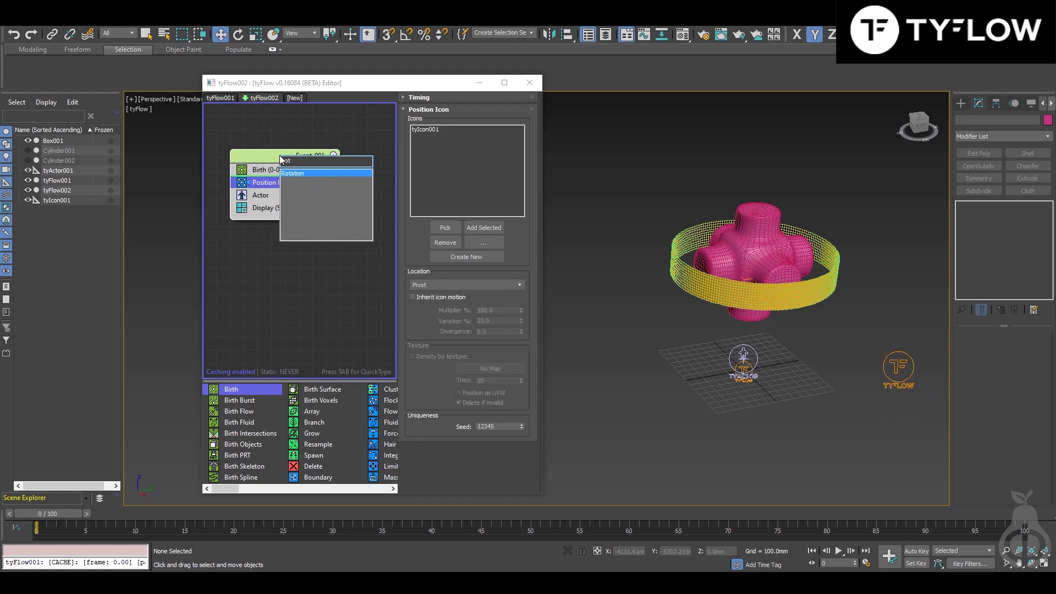
key(Return)
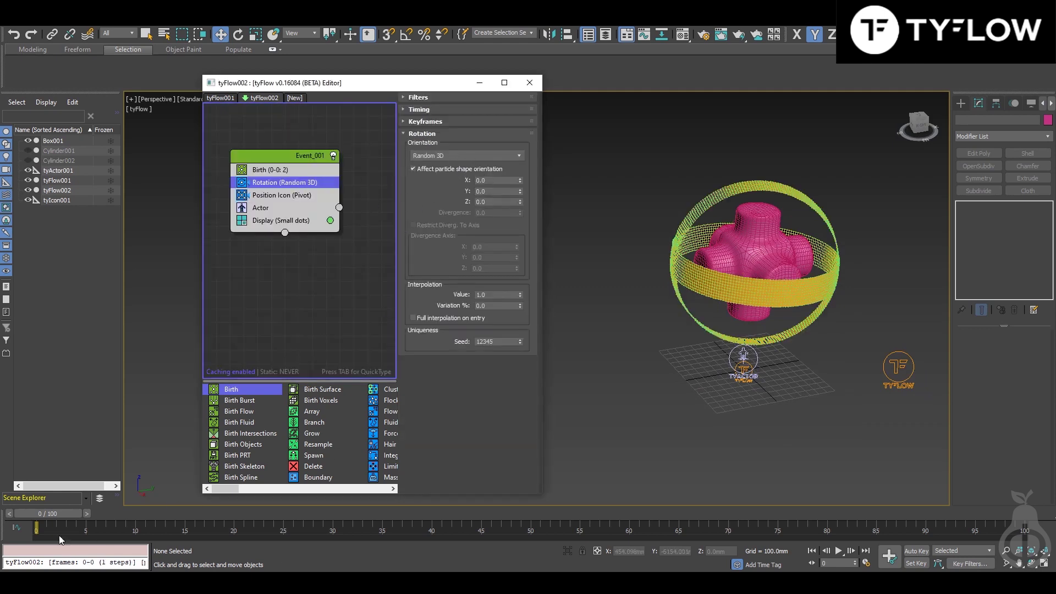
mouse_move(43, 514)
mouse_down()
mouse_move(60, 512)
mouse_move(17, 507)
mouse_up()
key(w)
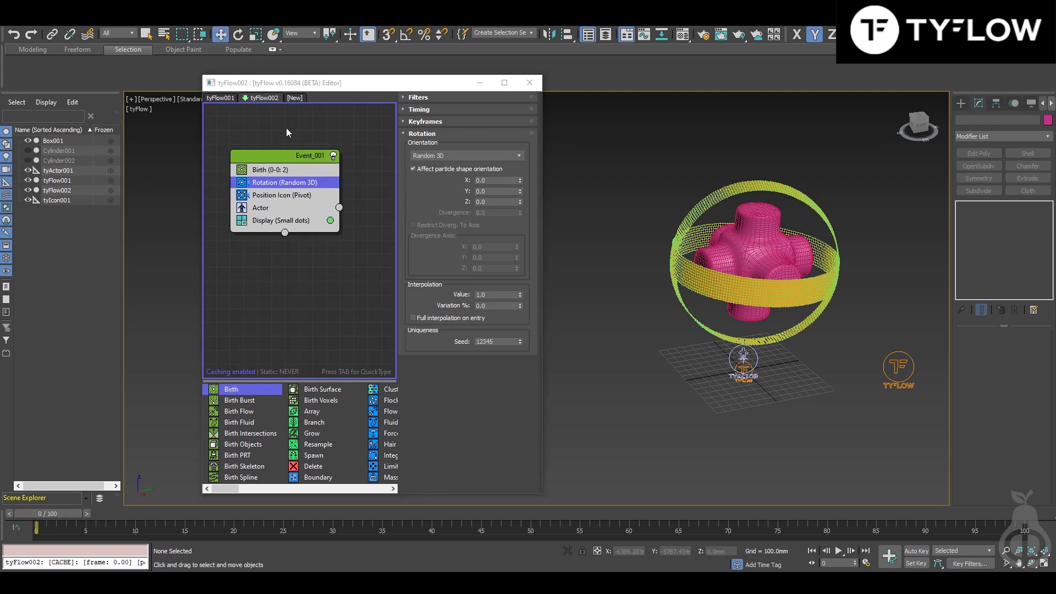
Step: Set the Birth operator's Total to 3 and End to 50
click(281, 173)
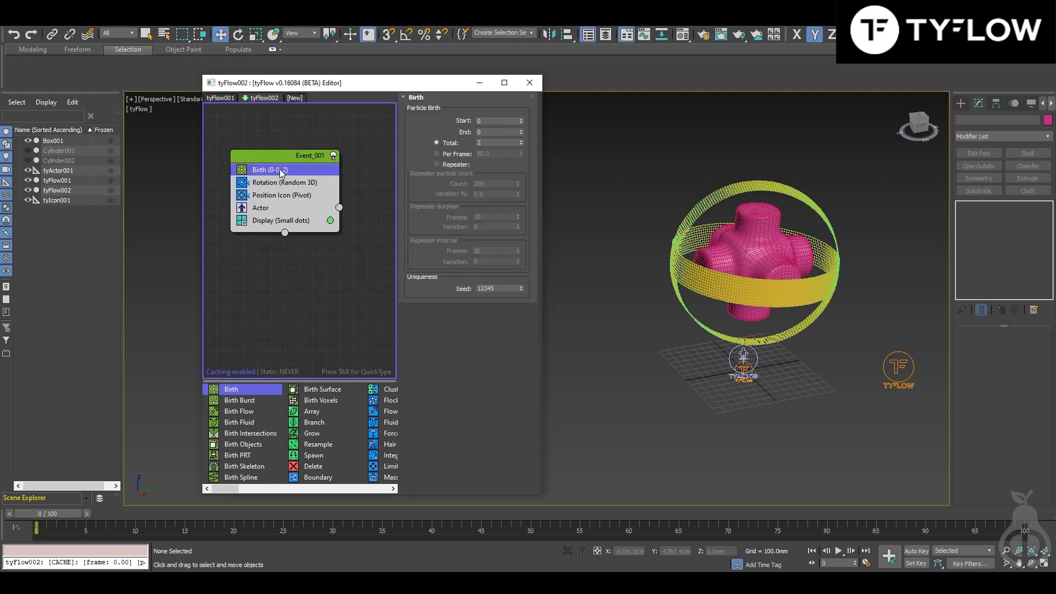
click(520, 140)
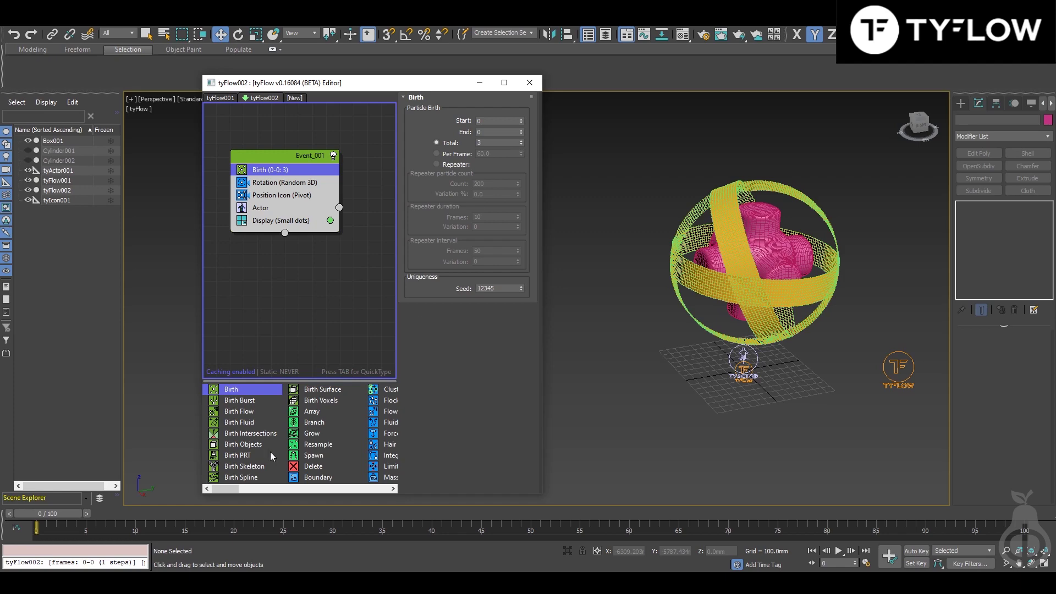
middle_drag(742, 274, 714, 303)
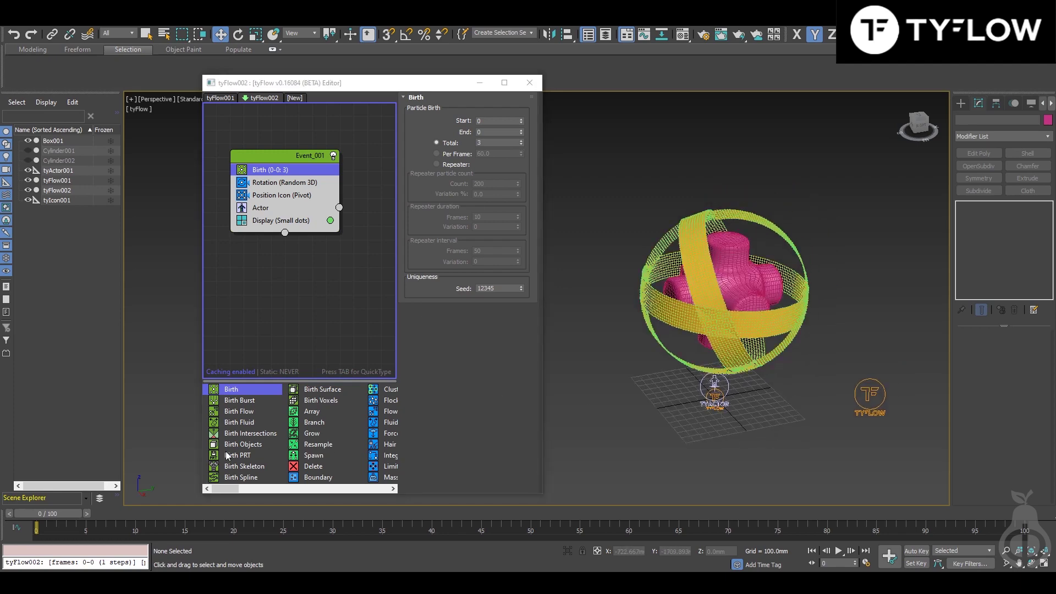
click(35, 527)
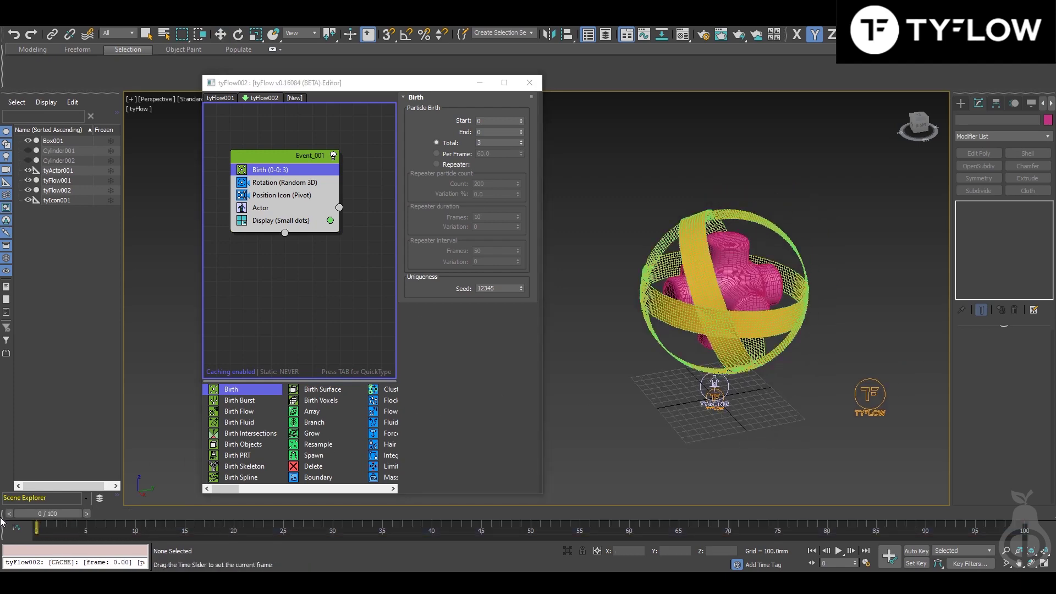
alt+middle_drag(631, 332, 709, 268)
scroll(710, 267, up, 3)
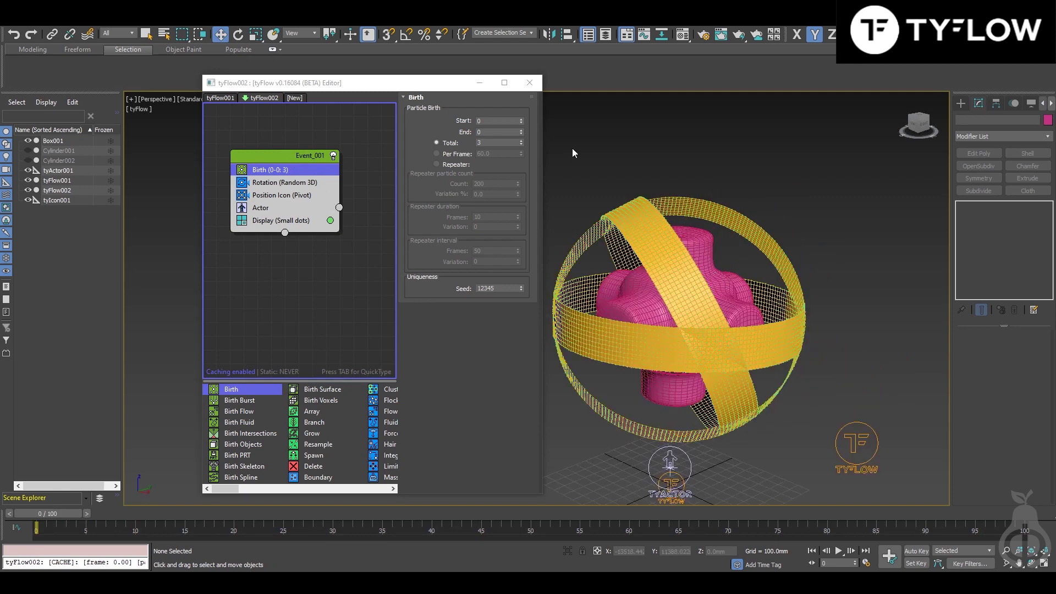
key(Tab)
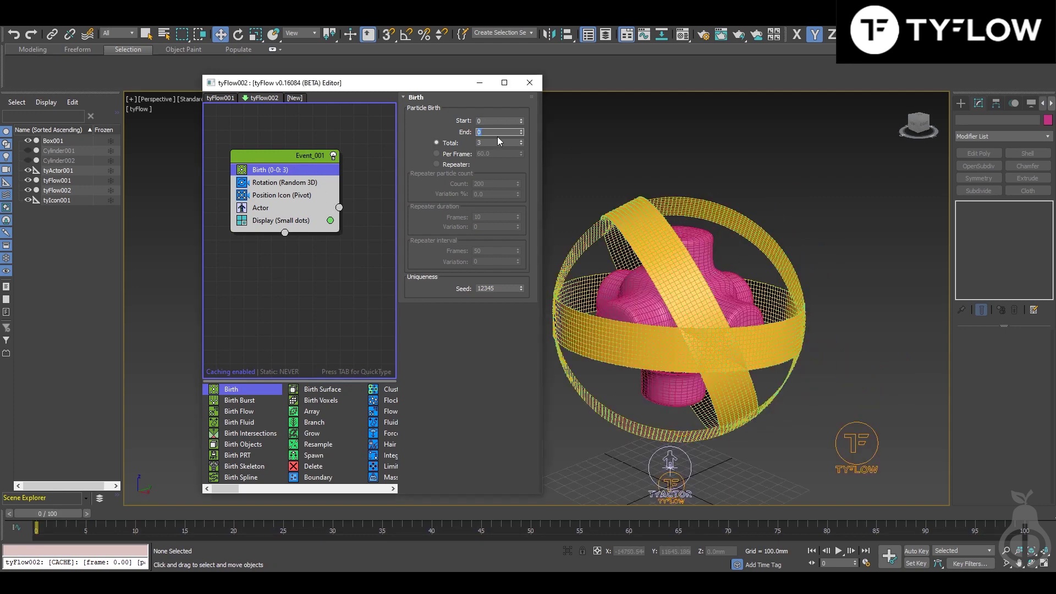
text(50)
key(Return)
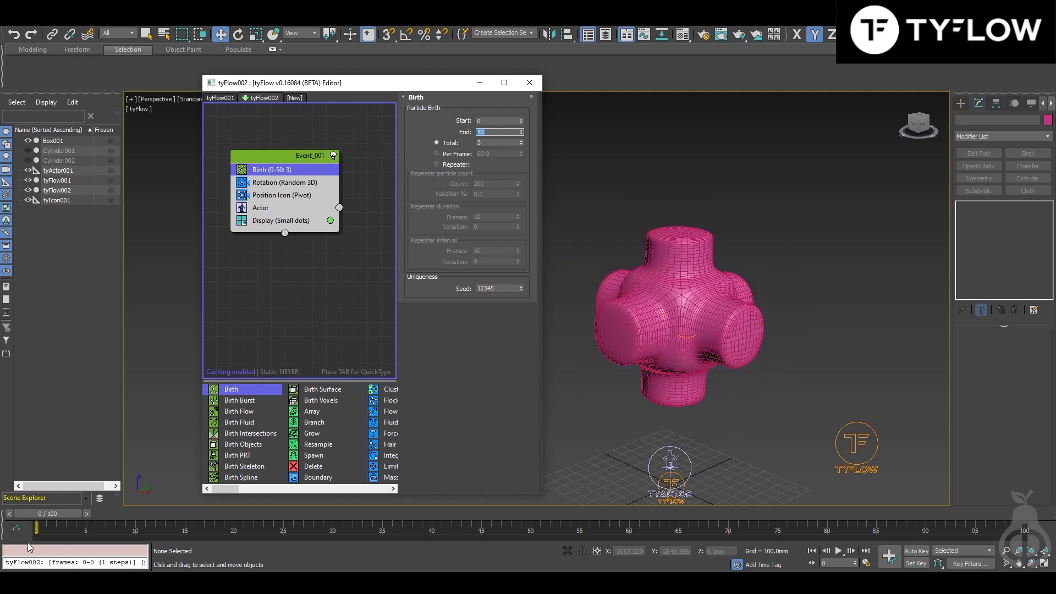
Step: Scrub the timeline to preview the strips spawning over time, then return to start
drag(54, 516, 597, 539)
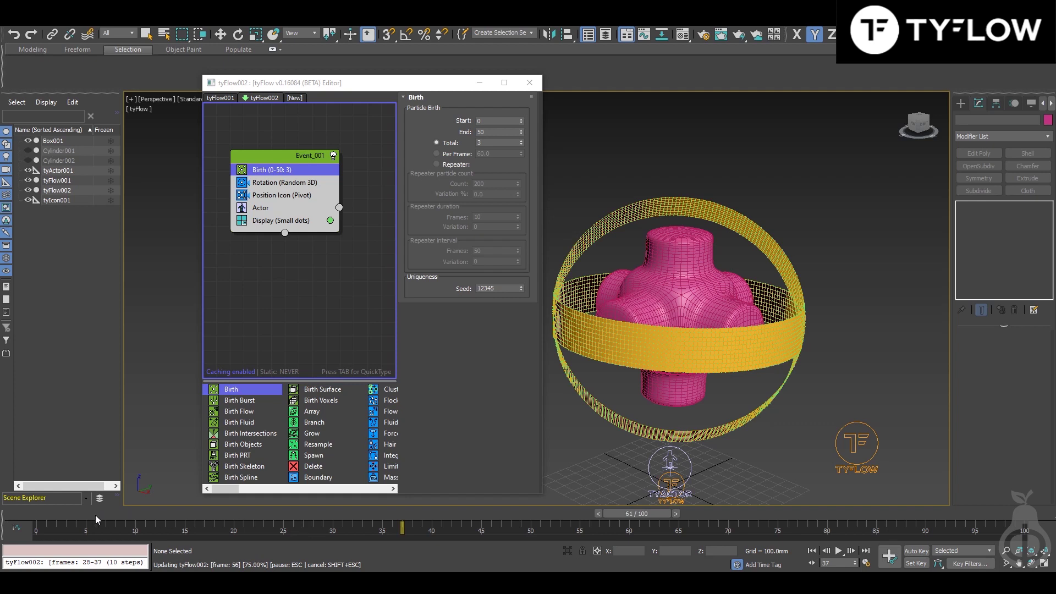
drag(95, 518, 61, 515)
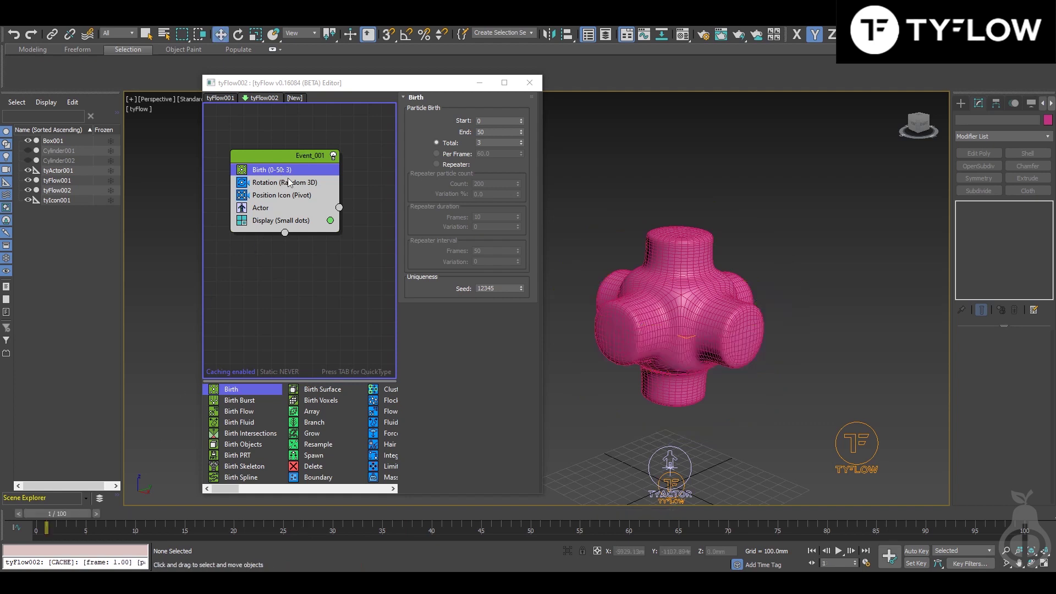
middle_drag(338, 240, 333, 267)
Step: Add Particle Bind as a new Event_002 wired from Event_001's Actor output
scroll(333, 268, down, 1)
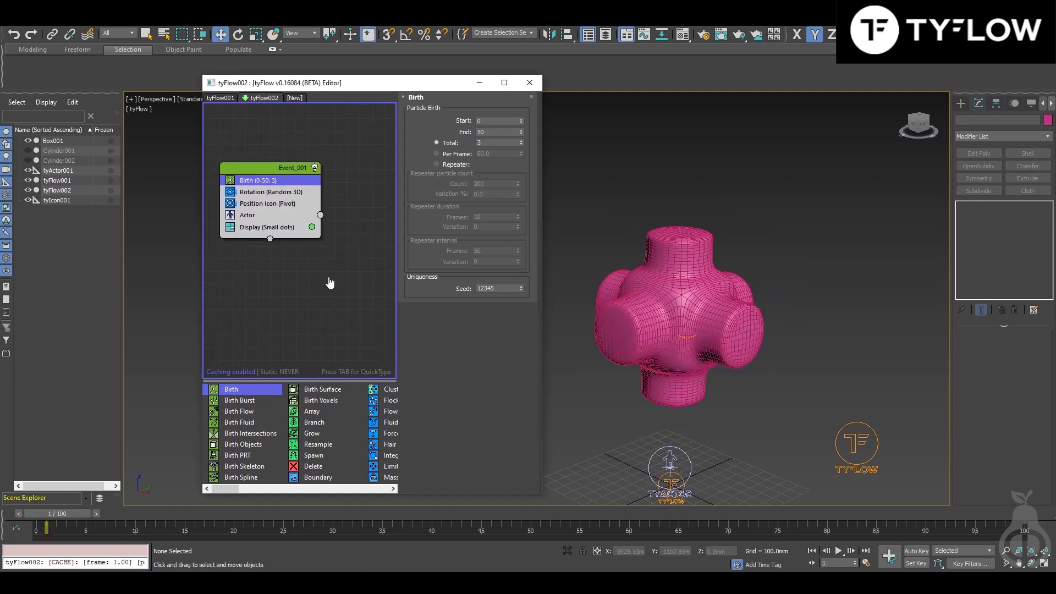
right_click(329, 278)
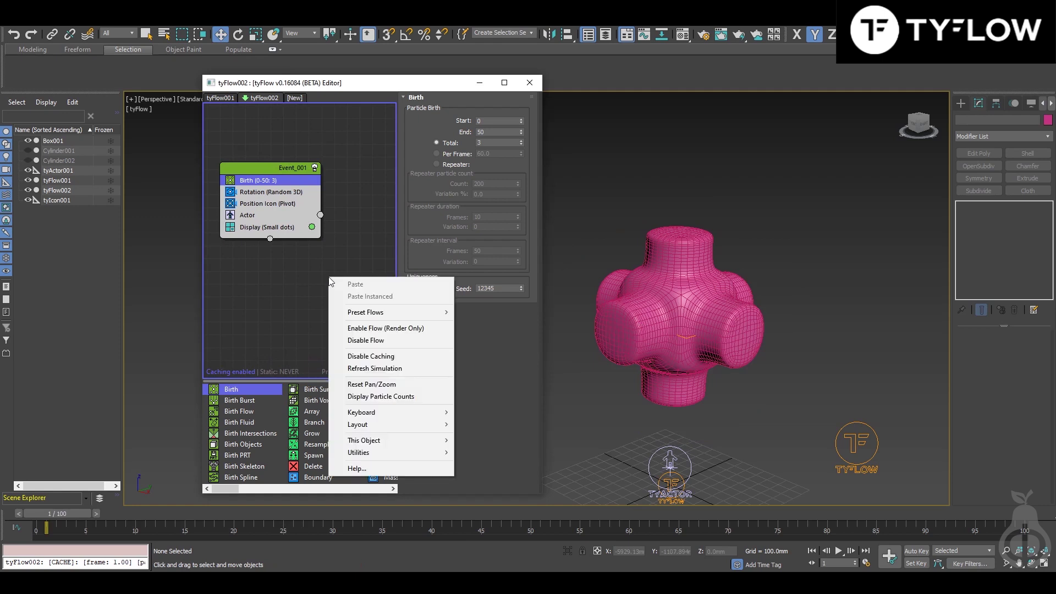
click(278, 320)
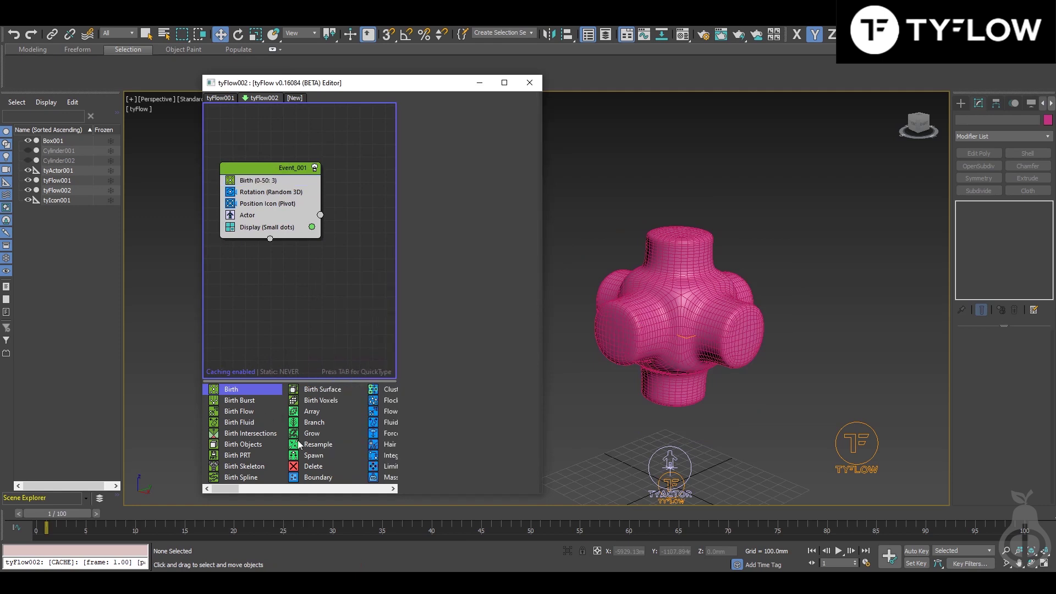
drag(242, 488, 332, 493)
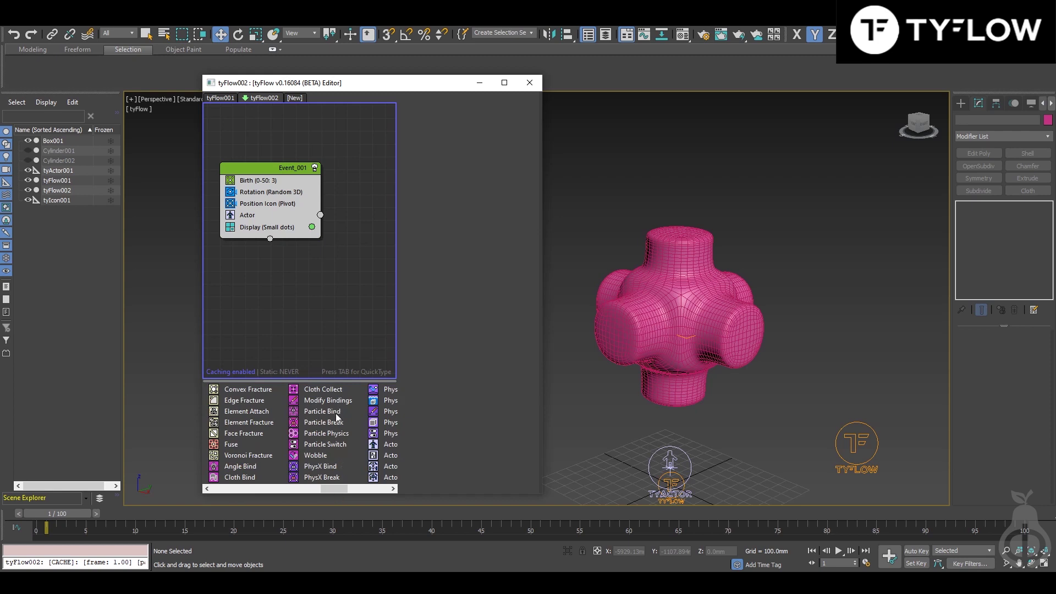
drag(337, 416, 363, 278)
middle_drag(345, 250, 305, 242)
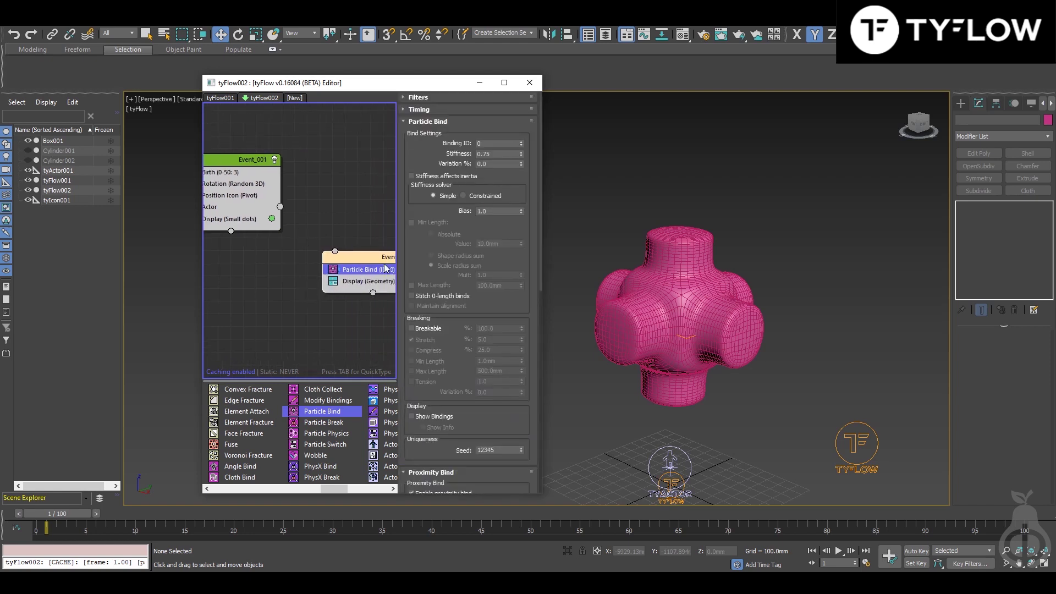
drag(363, 256, 339, 240)
drag(280, 207, 310, 235)
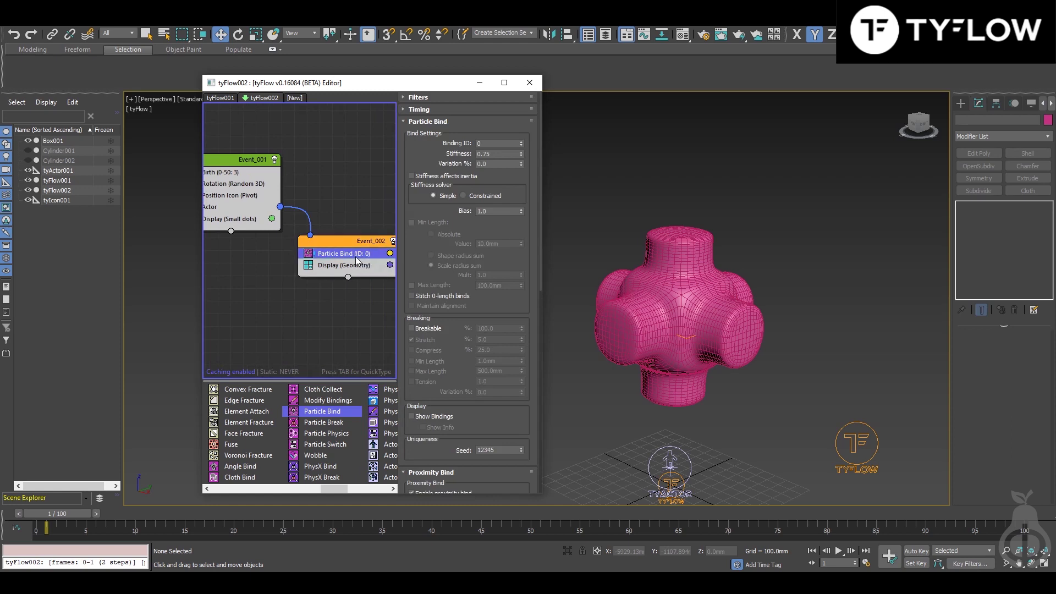
click(354, 254)
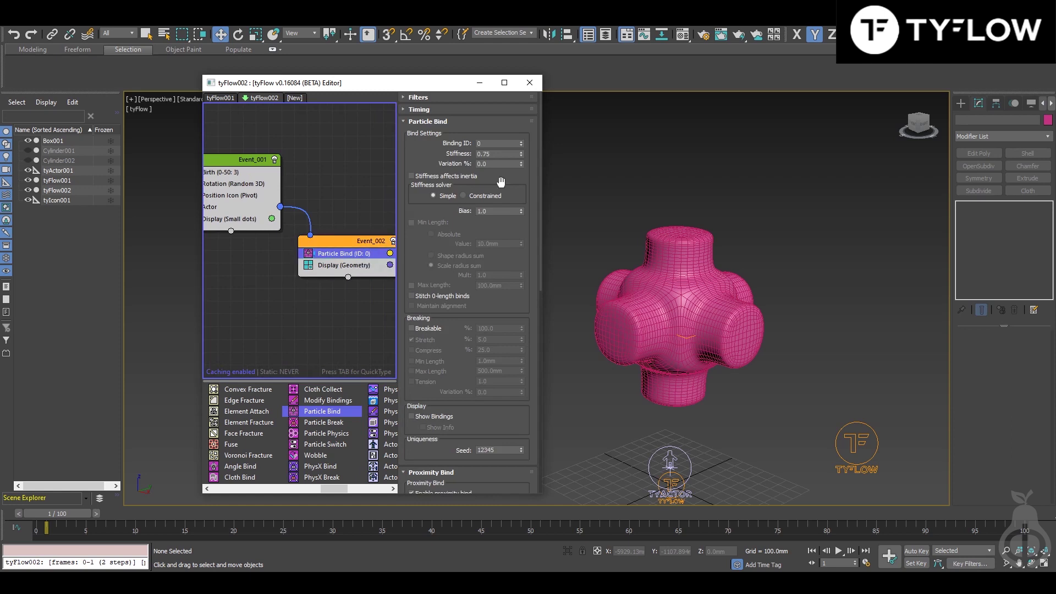
double_click(494, 211)
Step: Preview the bound strips and set the Particle Bind Bias to 0.4
drag(53, 514, 223, 523)
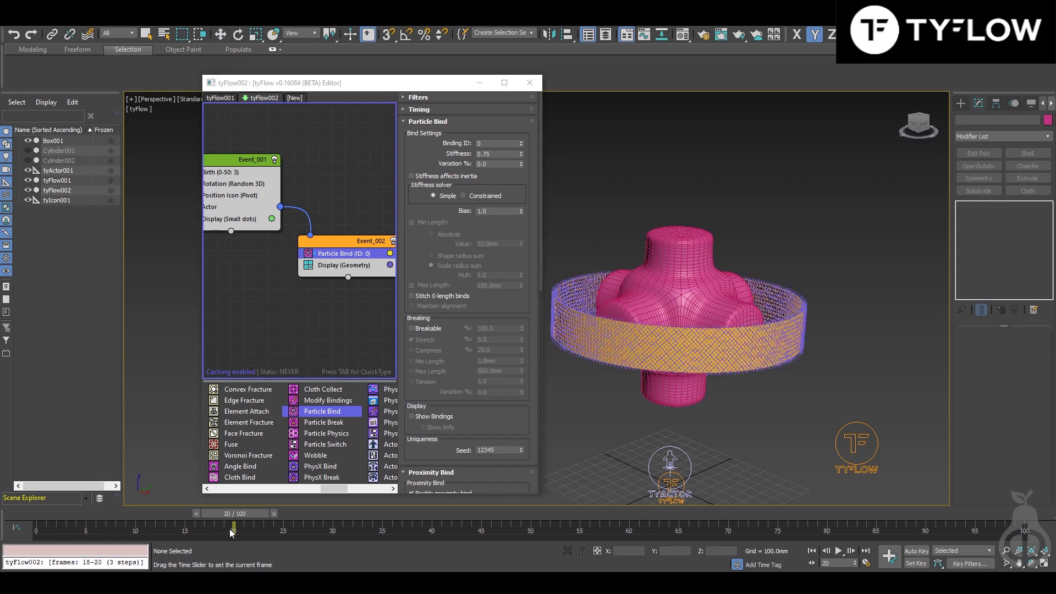
key(w)
scroll(727, 363, up, 5)
scroll(727, 363, down, 5)
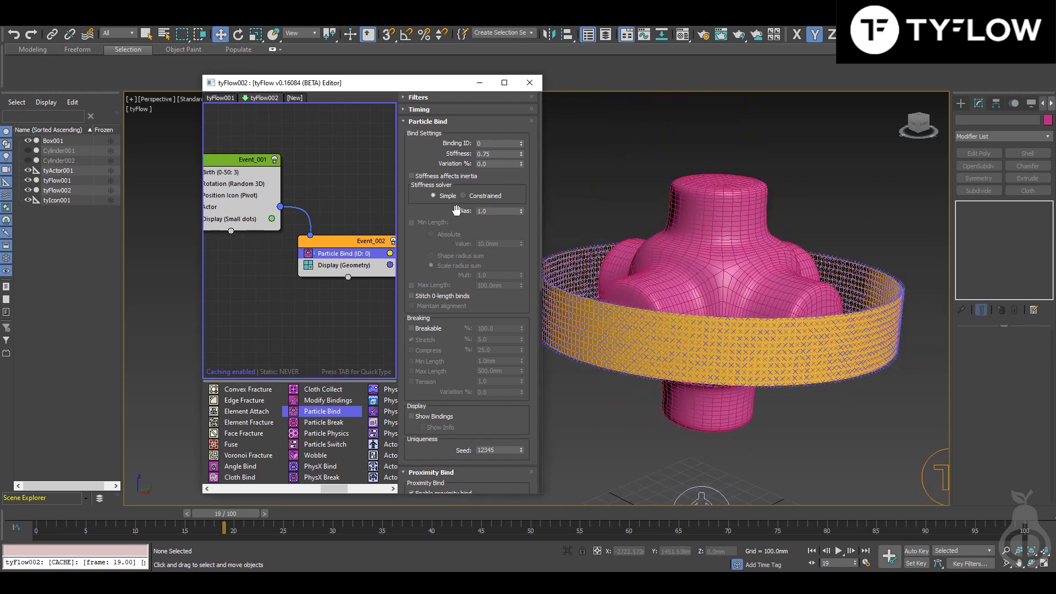
click(494, 211)
text(0.4)
key(Return)
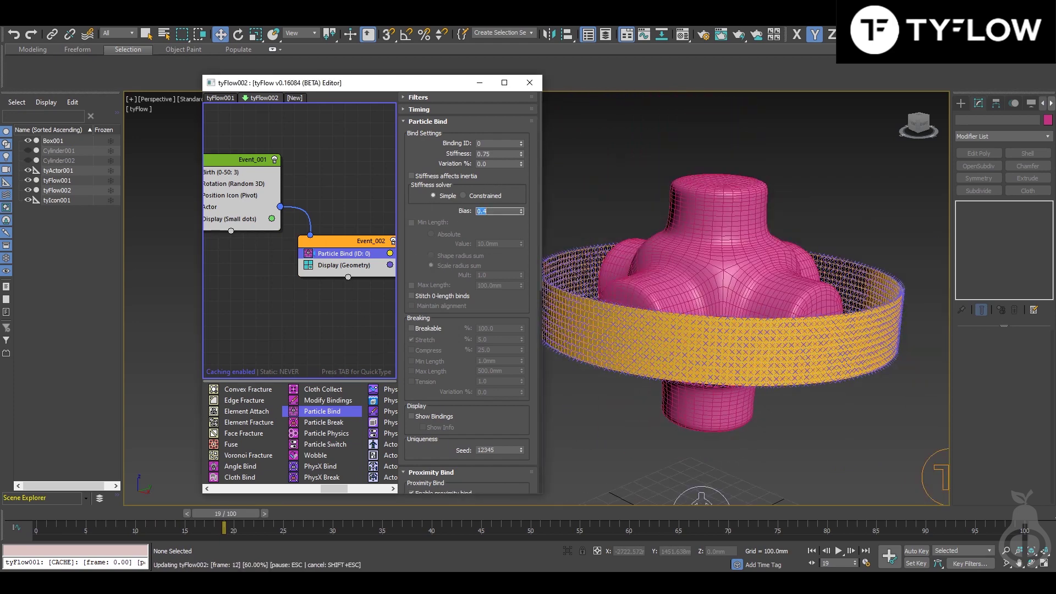
Step: Scrub ahead to preview the strips wrapping the blob, then select the Actor operator
click(225, 512)
drag(225, 512, 301, 522)
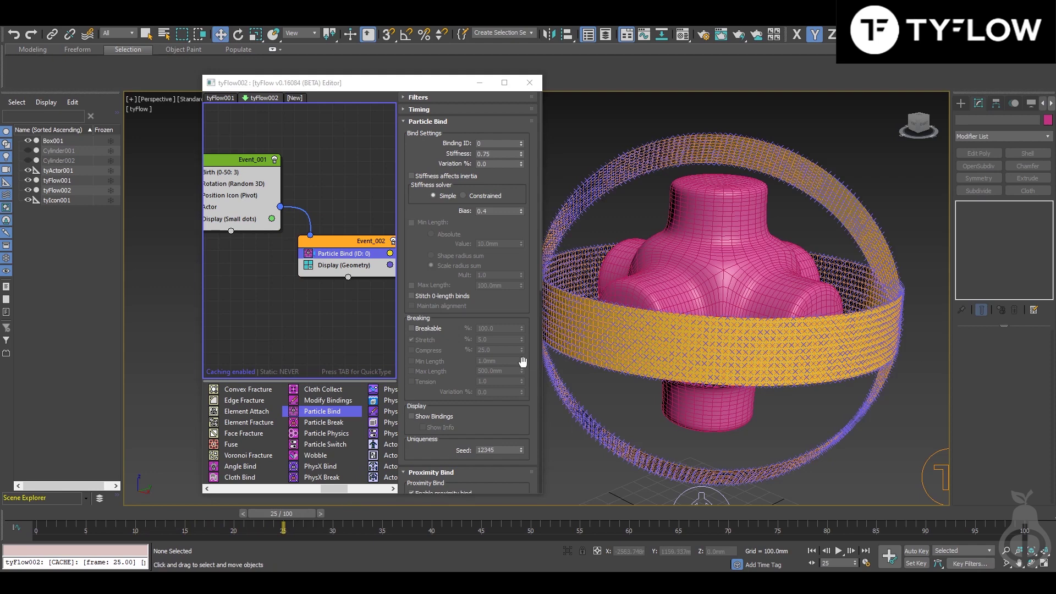
click(225, 210)
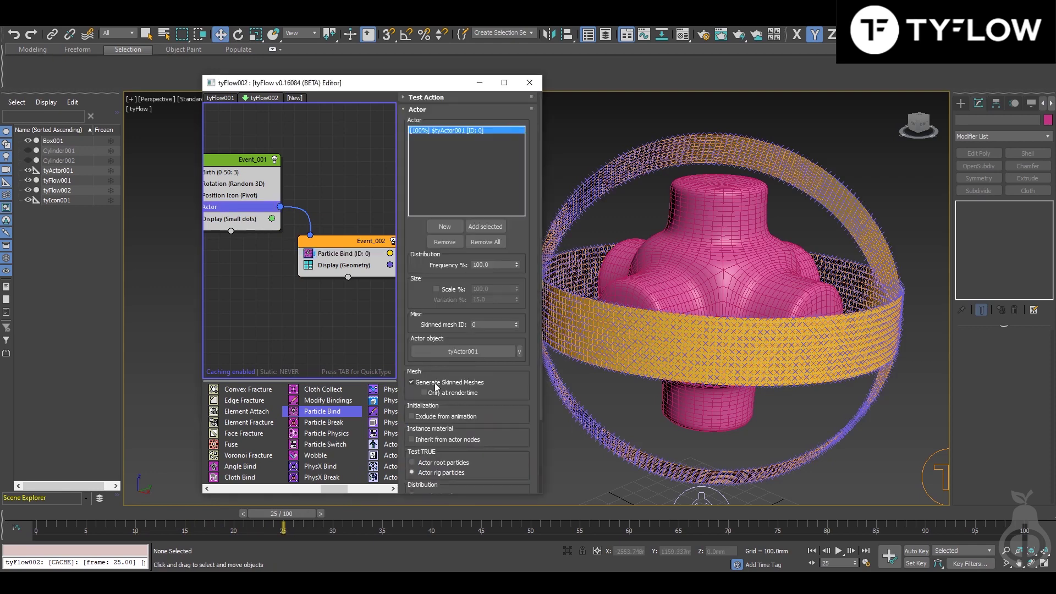
Step: Enable Exclude from animation on the Actor, then show Particle Bind's Proximity Bind settings
scroll(454, 400, down, 1)
click(454, 399)
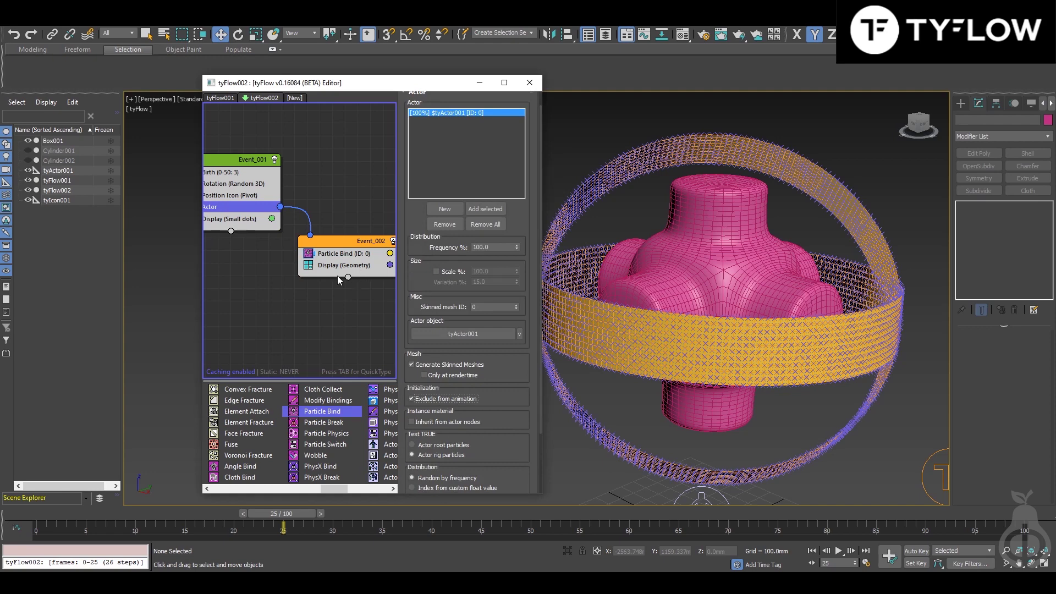
middle_drag(337, 276, 357, 291)
scroll(285, 234, down, 1)
middle_drag(285, 274, 261, 265)
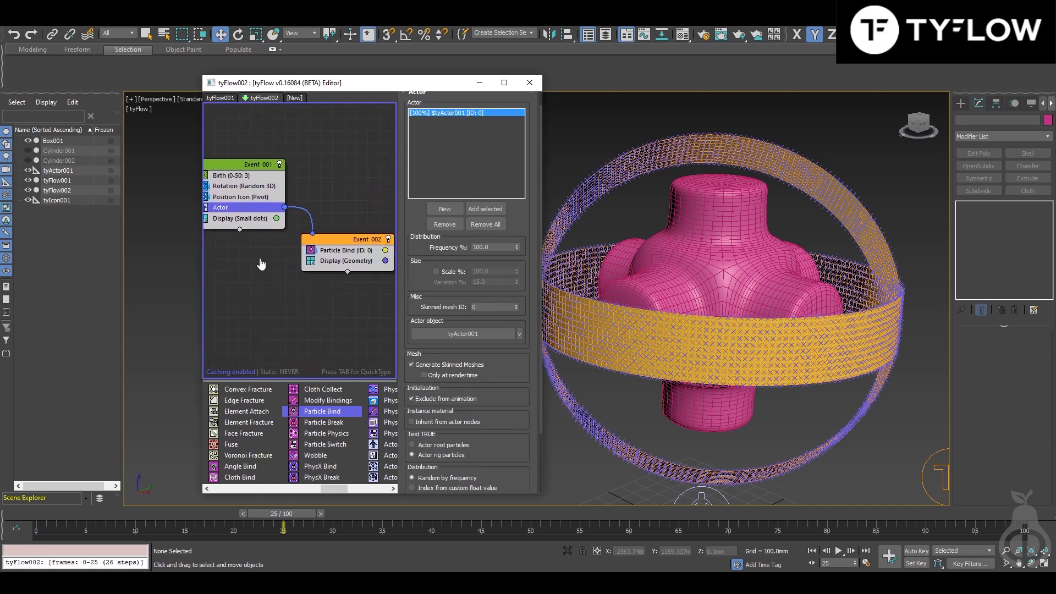
click(361, 250)
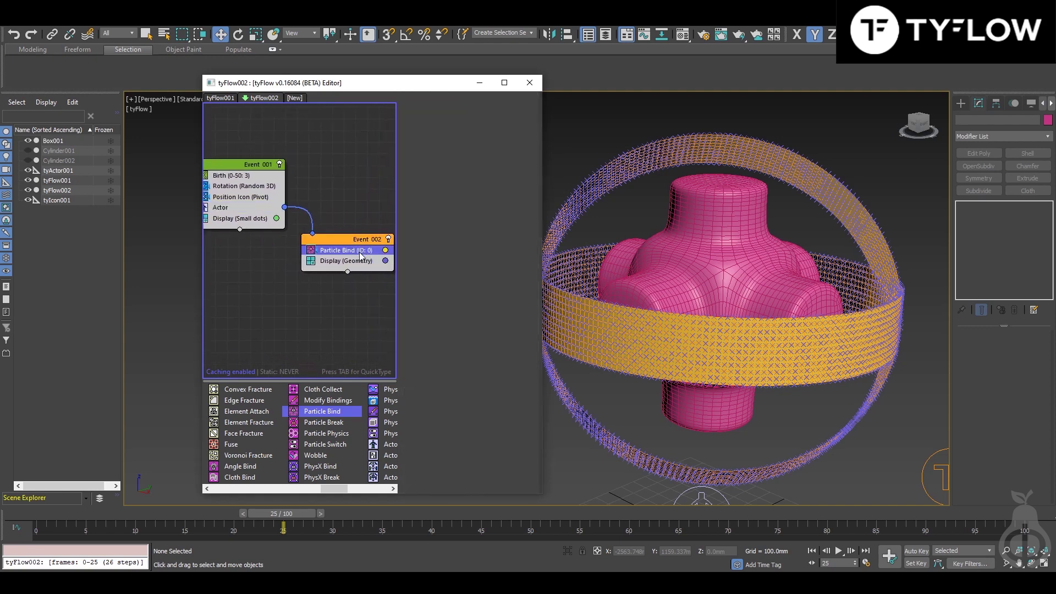
drag(491, 238, 491, 121)
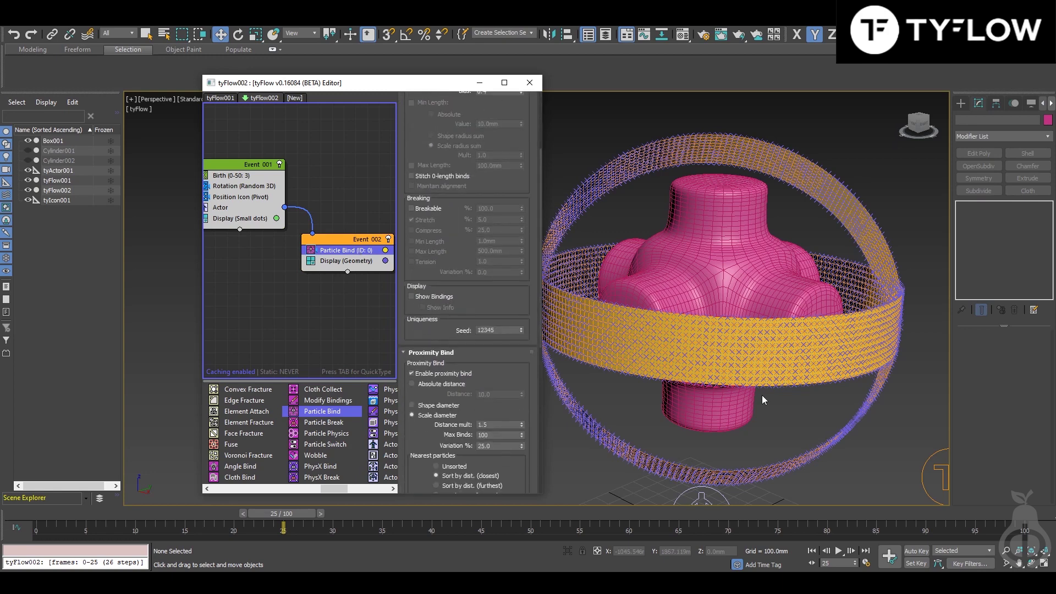
Step: Set the Proximity Bind distance multiplier to 3.0
scroll(715, 303, up, 3)
drag(170, 514, 215, 516)
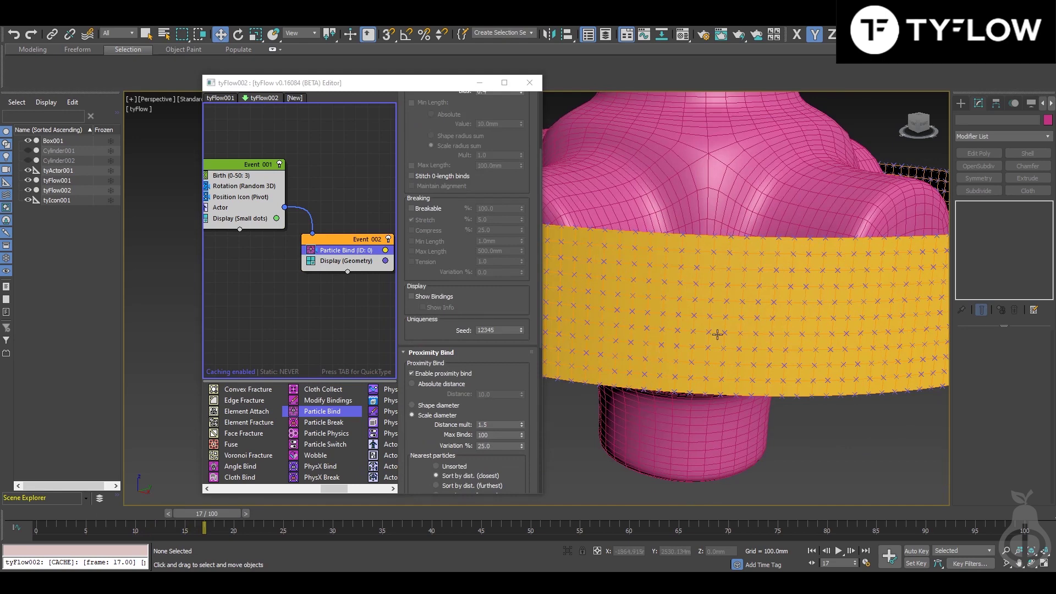
scroll(501, 368, down, 5)
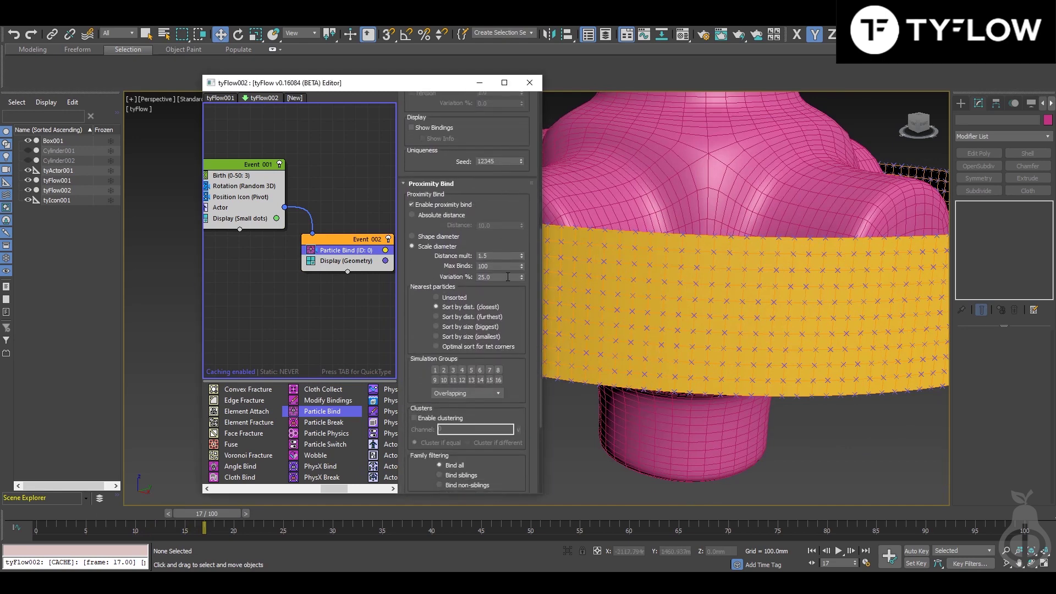
double_click(480, 257)
text(3)
key(Return)
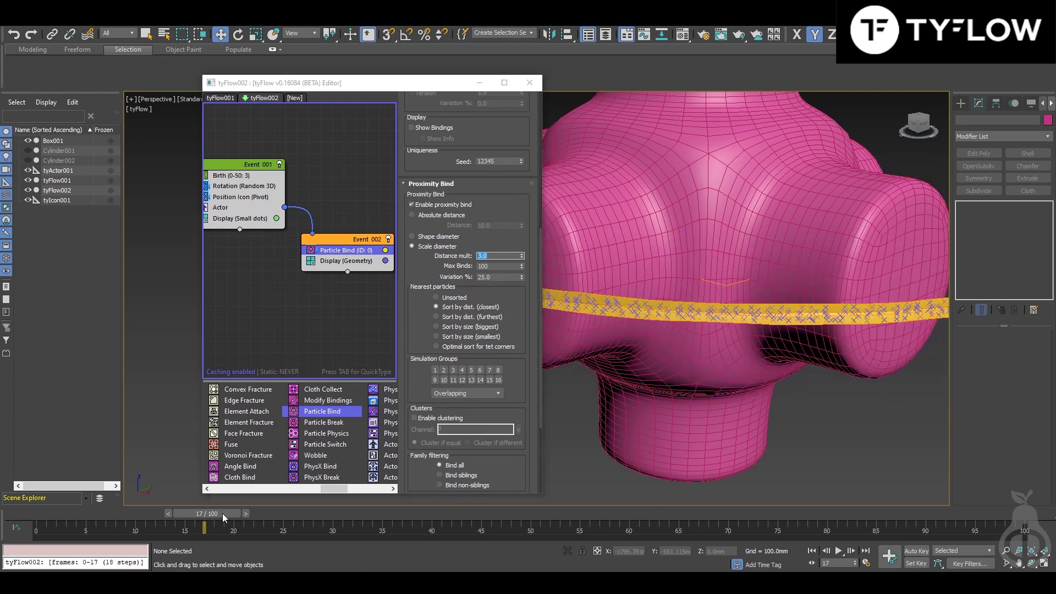
Step: Set Max Binds to 5 and zoom out to check the band around frames 11–13
drag(222, 513, 174, 516)
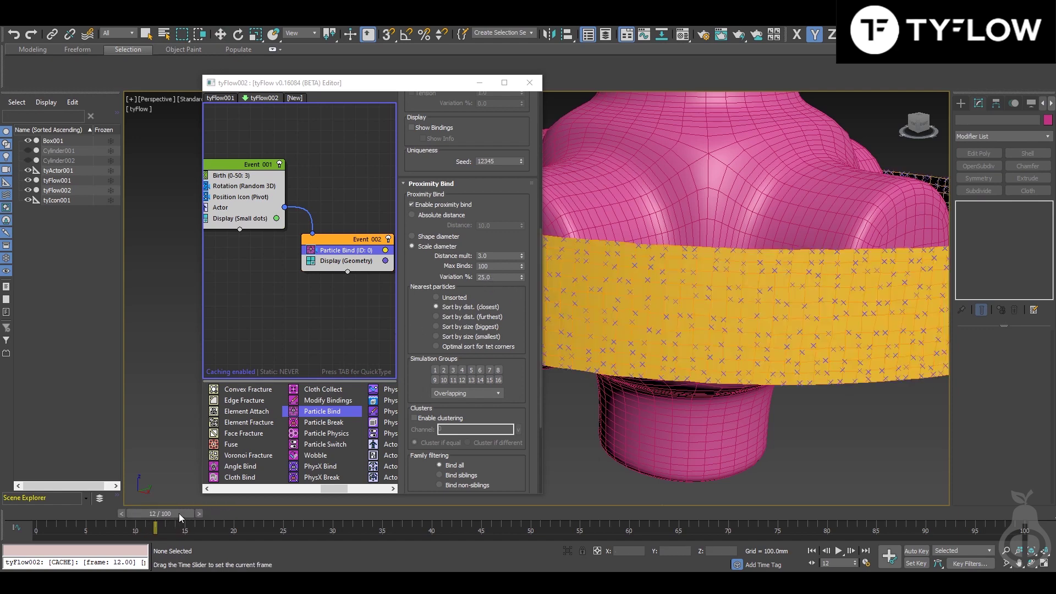
double_click(497, 264)
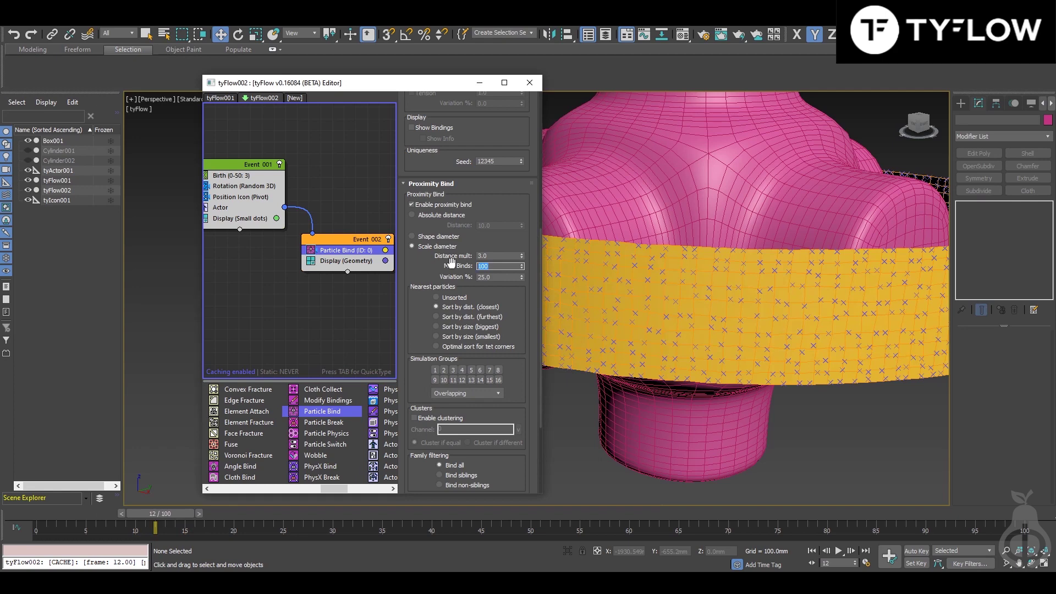
text(5)
key(Return)
mouse_move(175, 517)
mouse_down()
mouse_move(213, 510)
mouse_move(165, 511)
mouse_up()
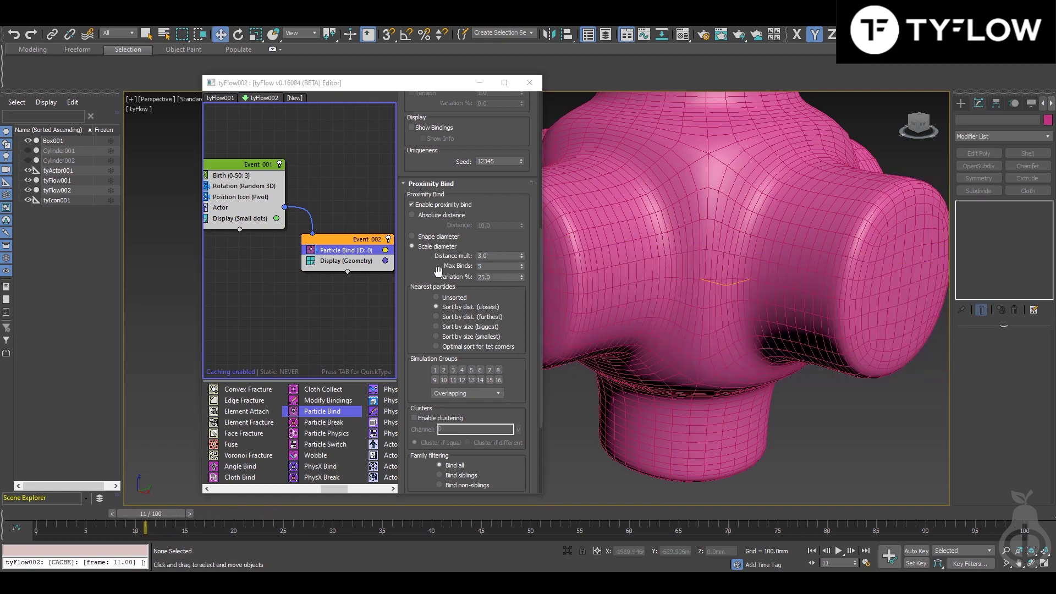
double_click(490, 265)
double_click(491, 257)
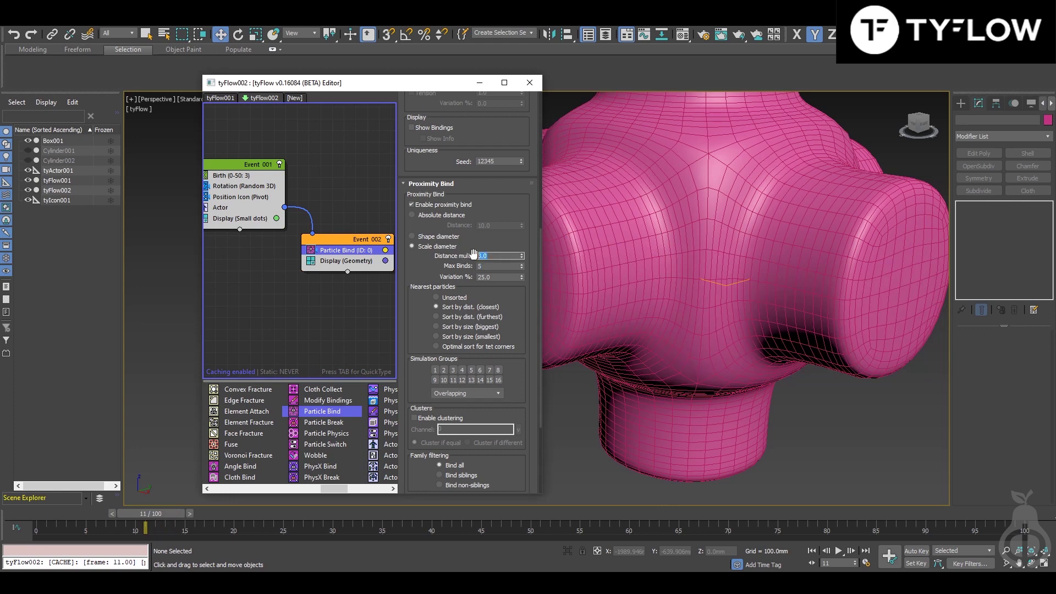
drag(162, 517, 180, 511)
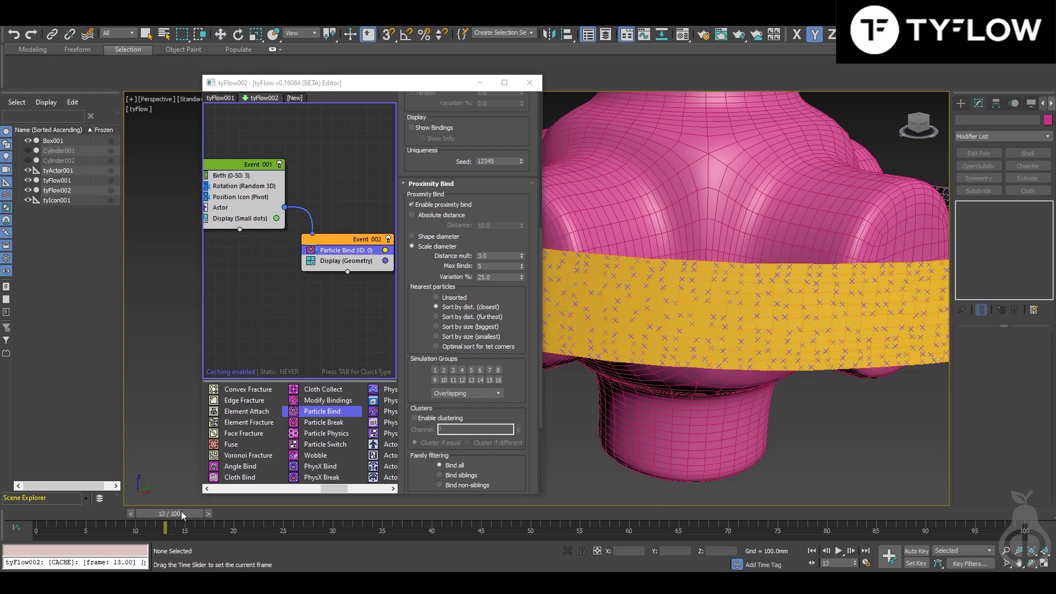
scroll(782, 306, down, 3)
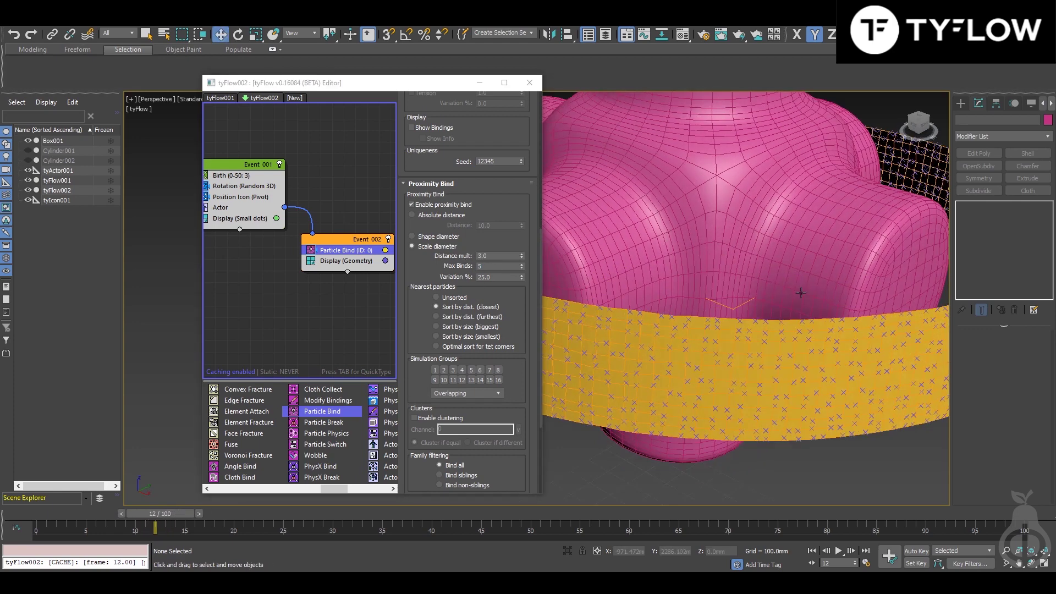
alt+middle_drag(800, 294, 800, 325)
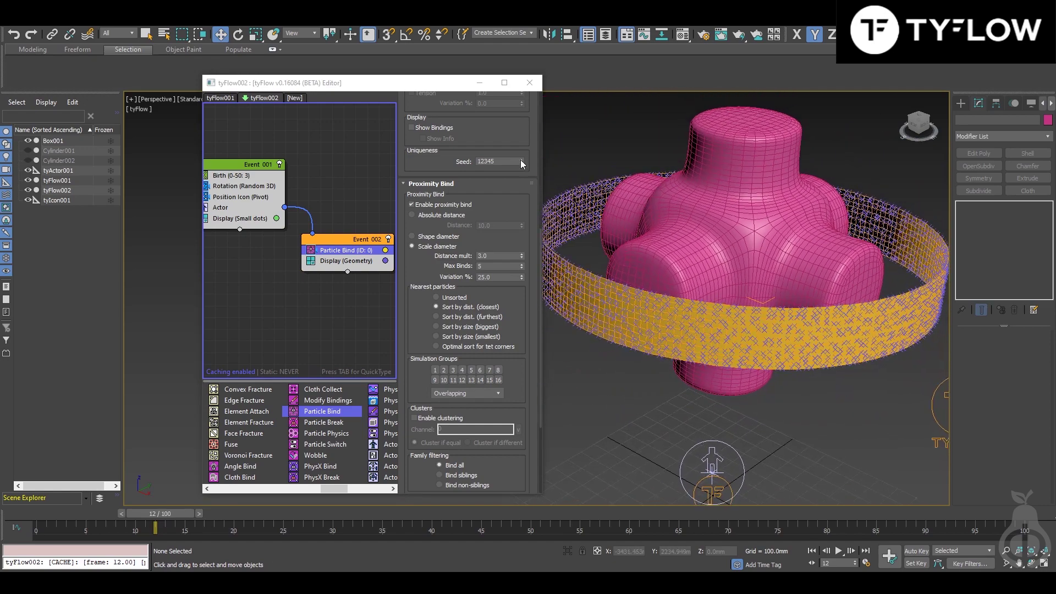
drag(473, 150, 477, 413)
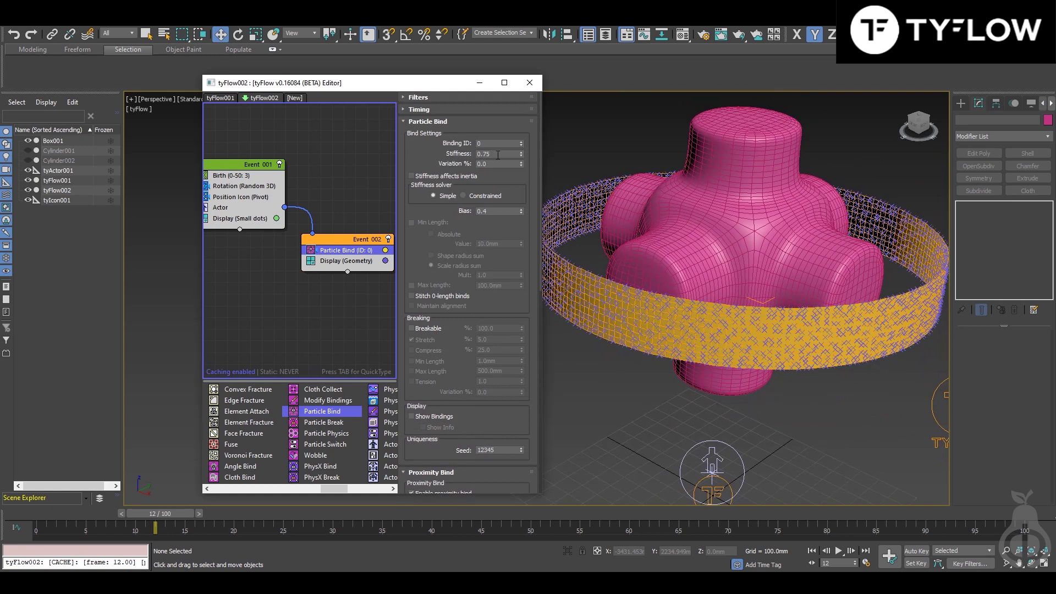
Step: Set the Particle Bind Stiffness to 1.0
double_click(497, 155)
key(Return)
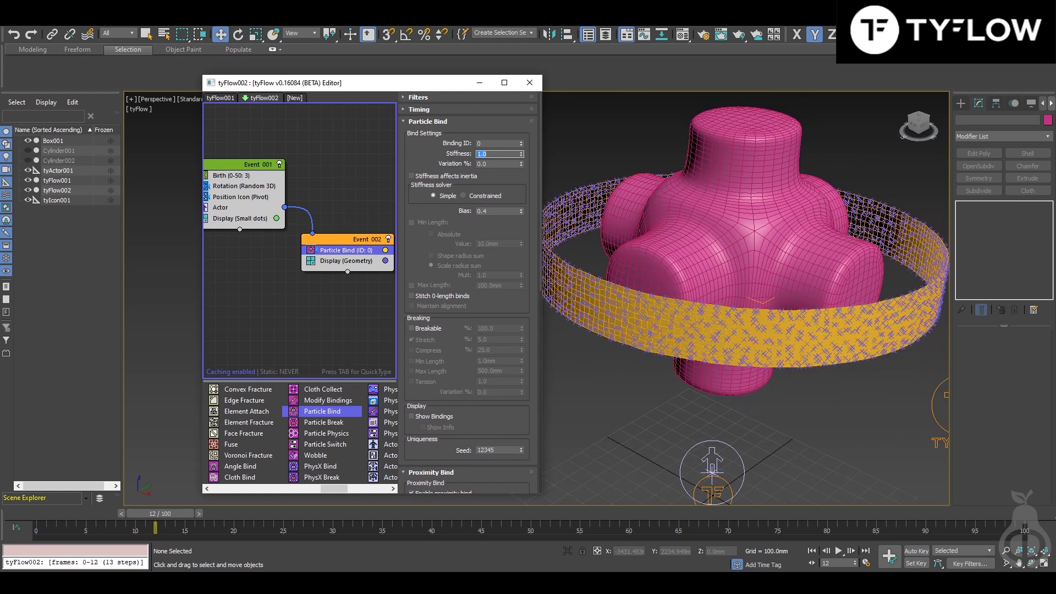
drag(167, 513, 161, 490)
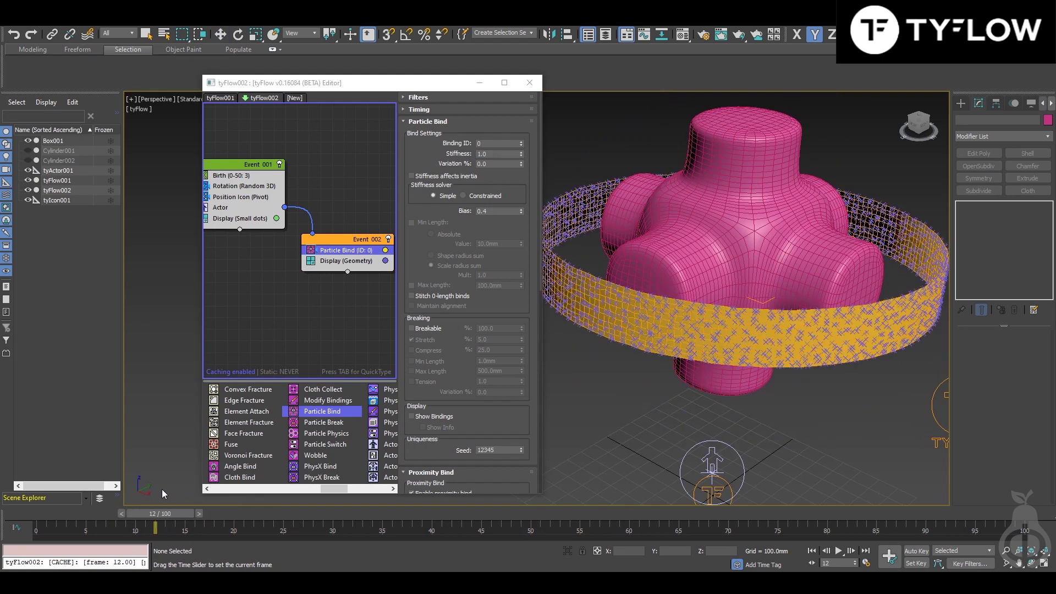
Step: Disable Display (Geometry) in Event 002 and Display (Small dots) in Event 001
click(311, 261)
click(207, 219)
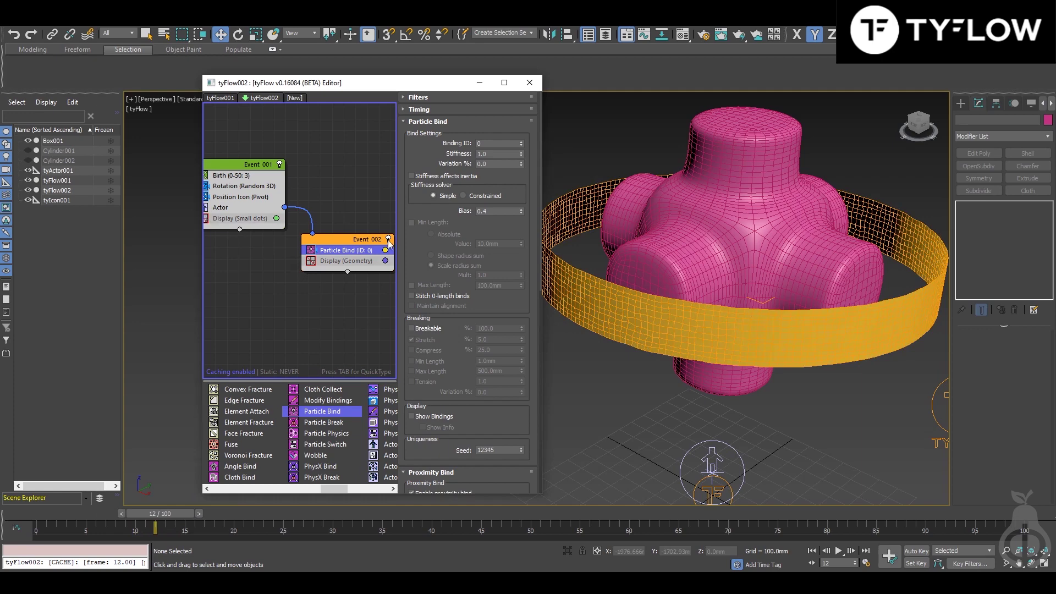
drag(361, 246, 359, 240)
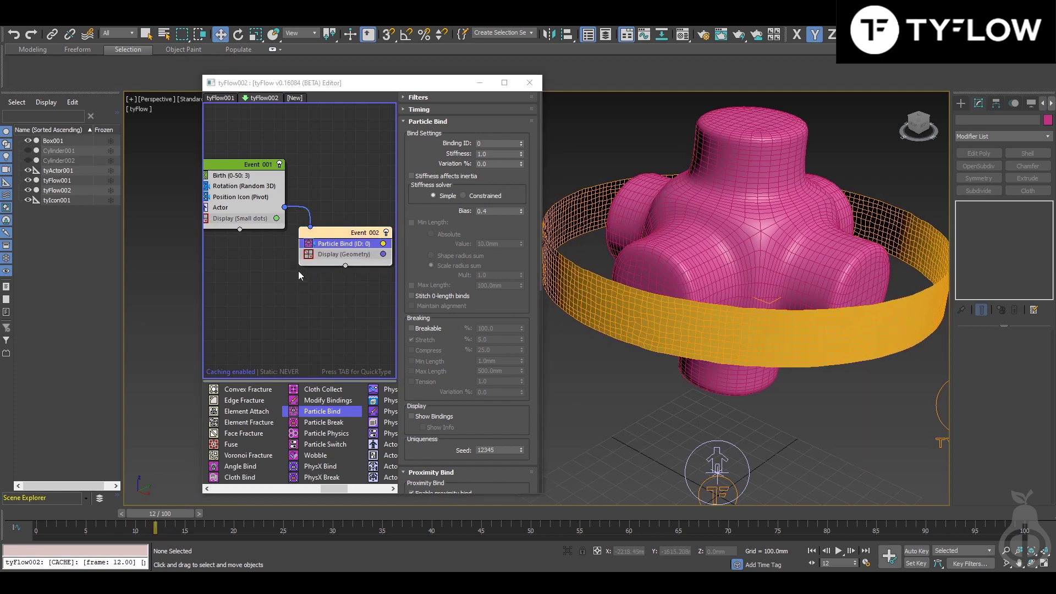
Step: Add an Angle Bind operator below Particle Bind in Event 002 and scrub to frame 34
key(Tab)
text(a)
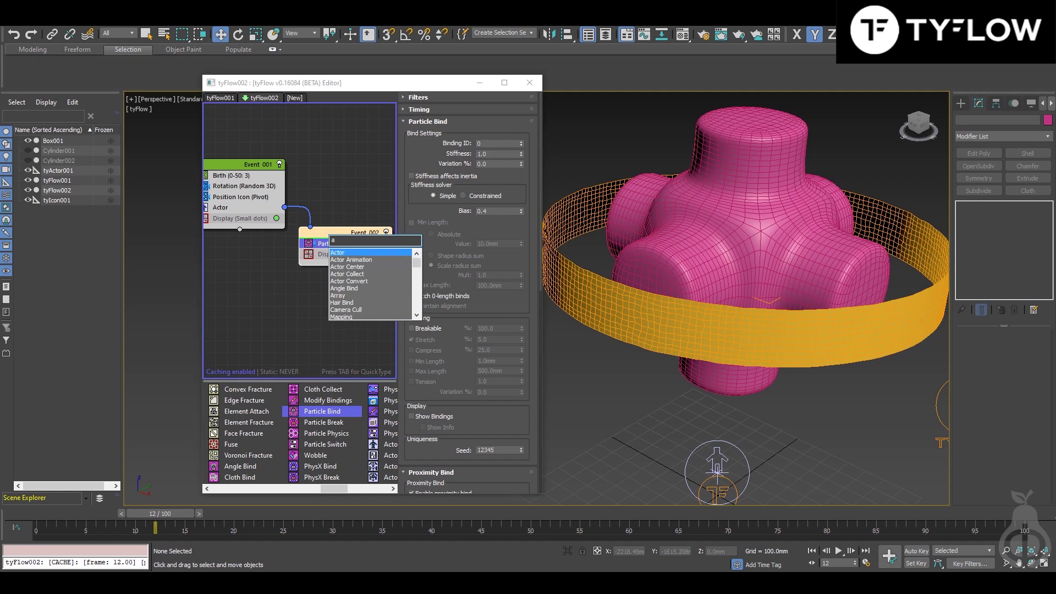
text(nl)
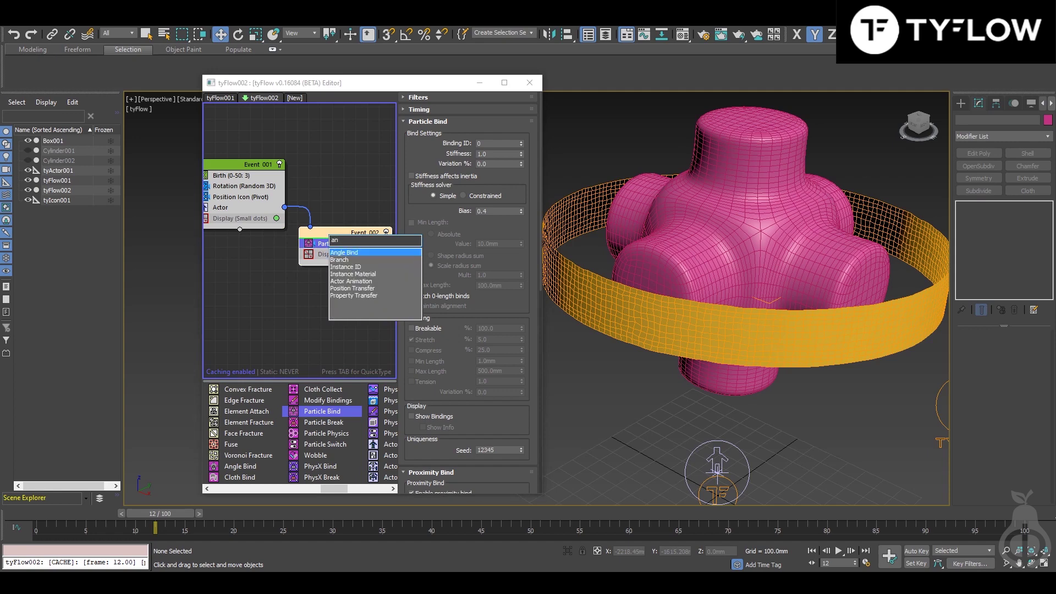
click(365, 252)
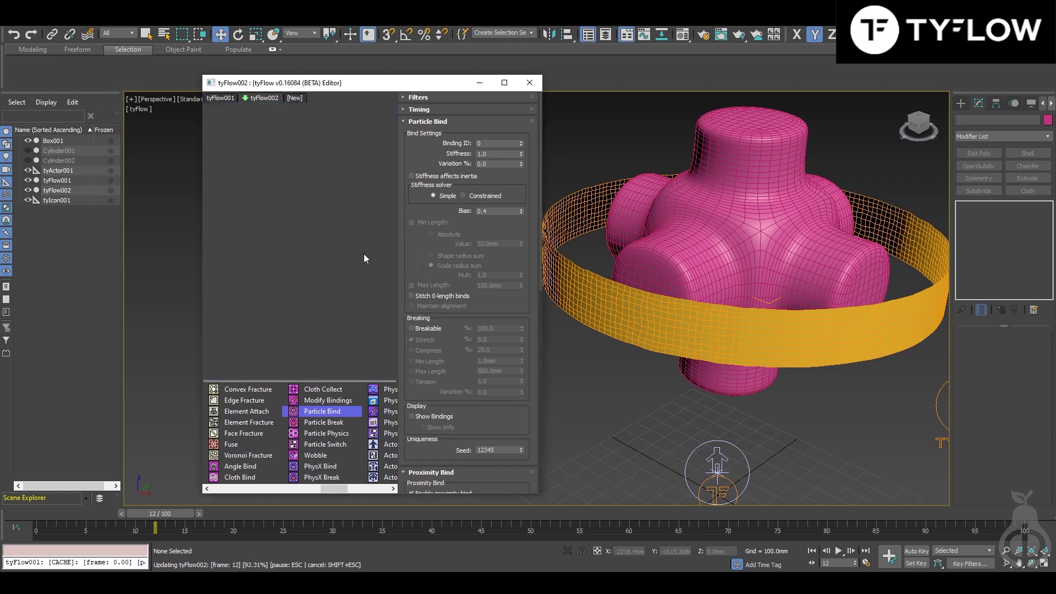
drag(349, 254, 345, 258)
drag(152, 505, 275, 515)
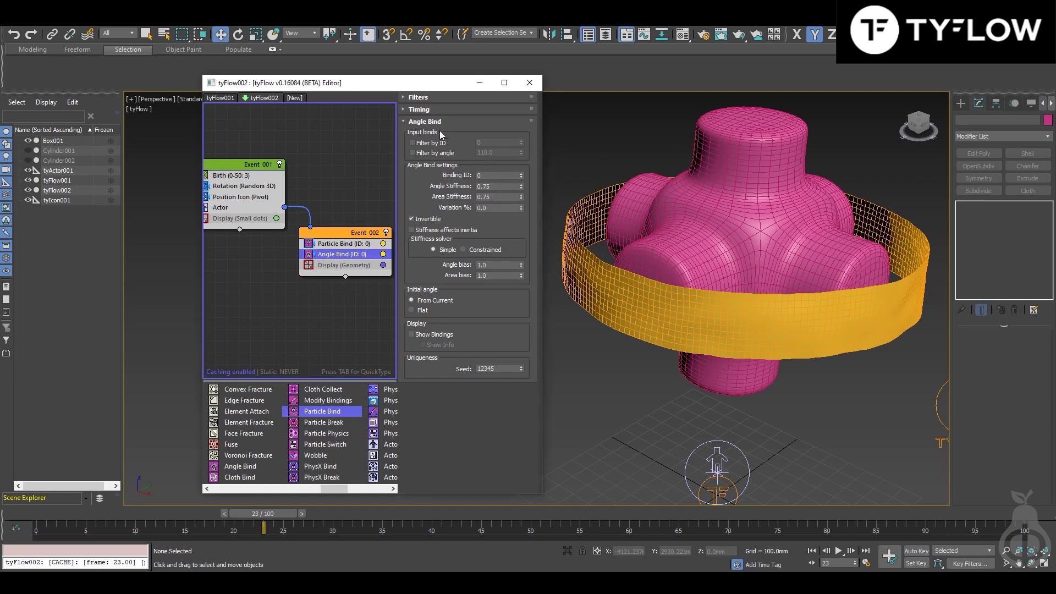
Step: Enable Filter by angle on Angle Bind with a 60.0 angle, re-simulating to frame 30
click(413, 153)
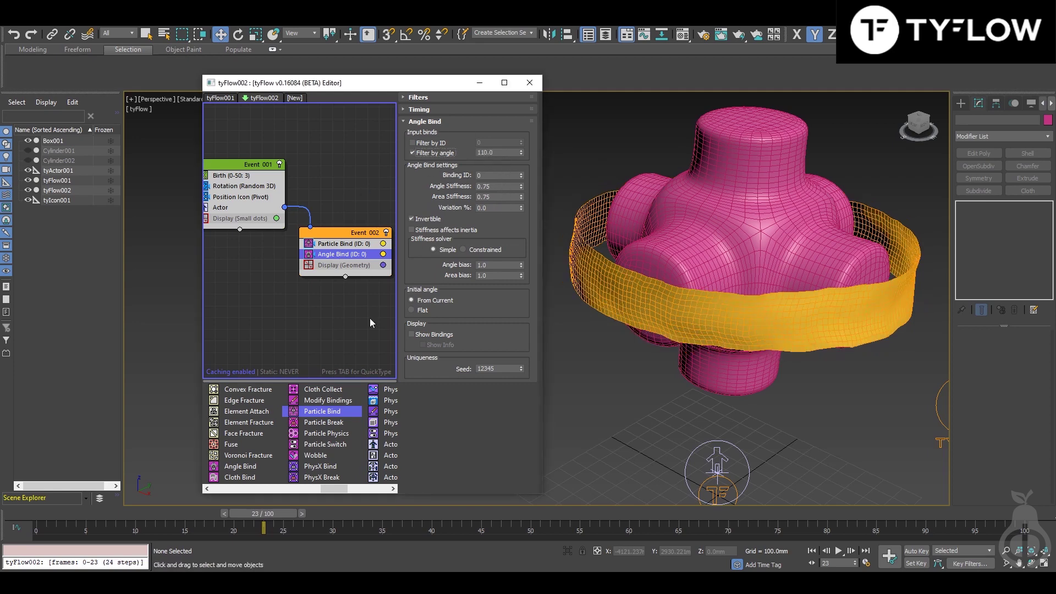
mouse_move(265, 524)
mouse_down()
mouse_move(245, 514)
mouse_move(357, 517)
mouse_move(276, 509)
mouse_up()
drag(506, 152, 431, 154)
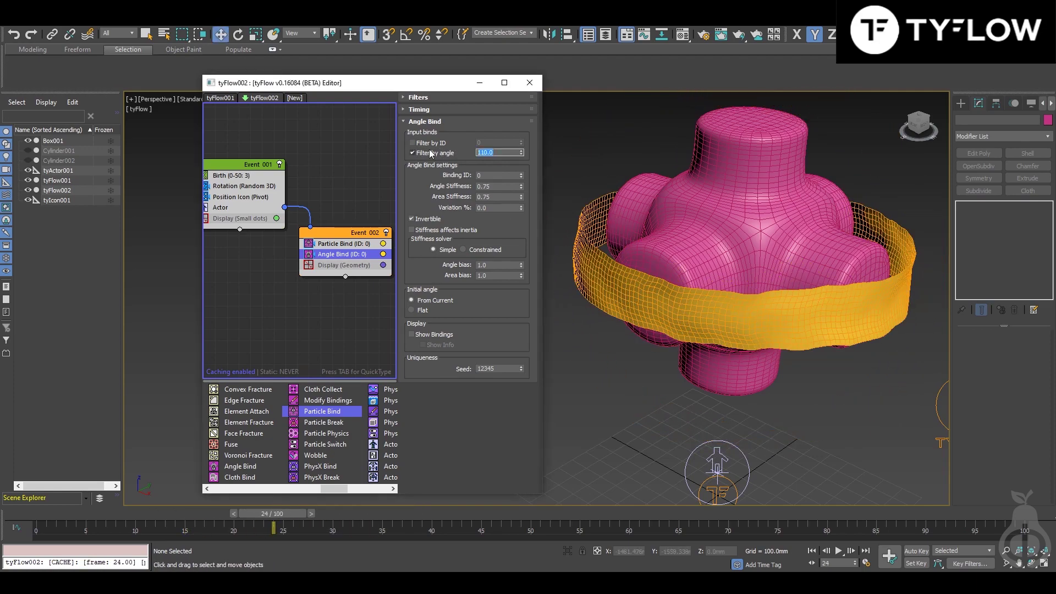
text(60)
key(Return)
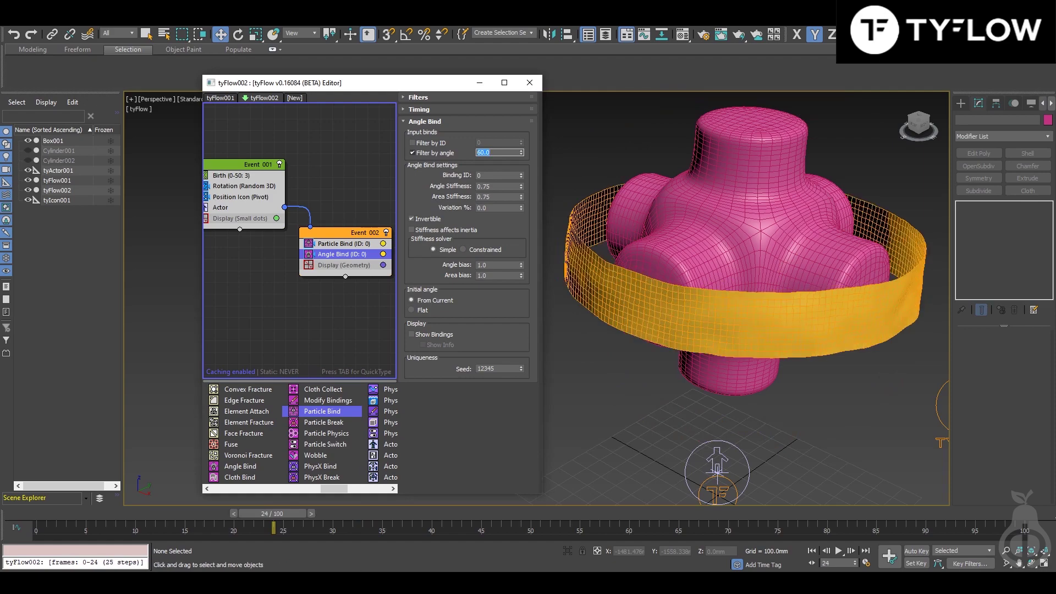
drag(272, 514, 351, 504)
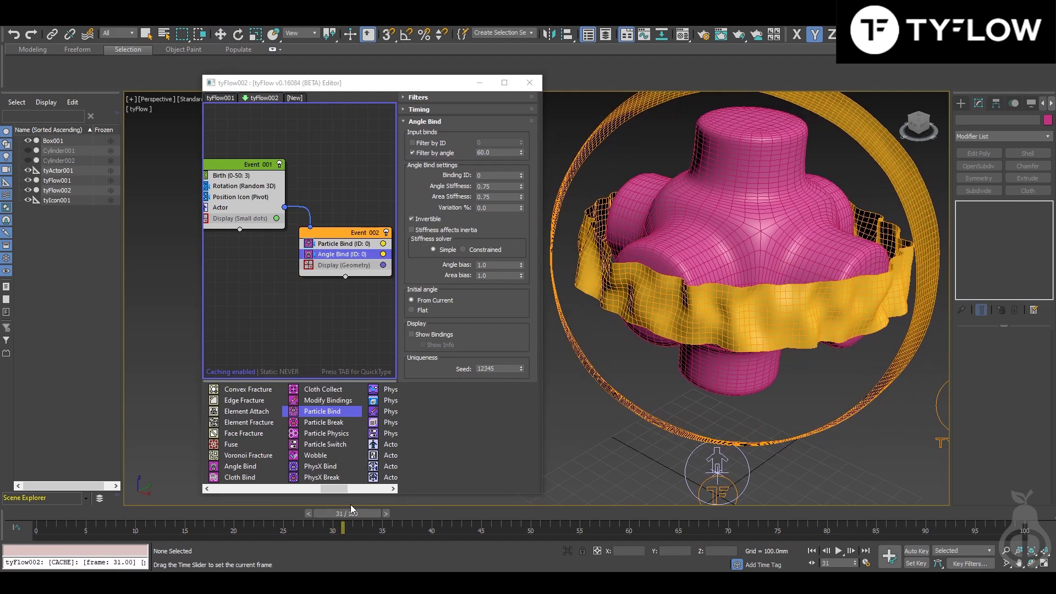
Step: Set Angle Bind's Area Stiffness to 0.2 and replay the simulation to frame 37
double_click(498, 196)
text(0.)
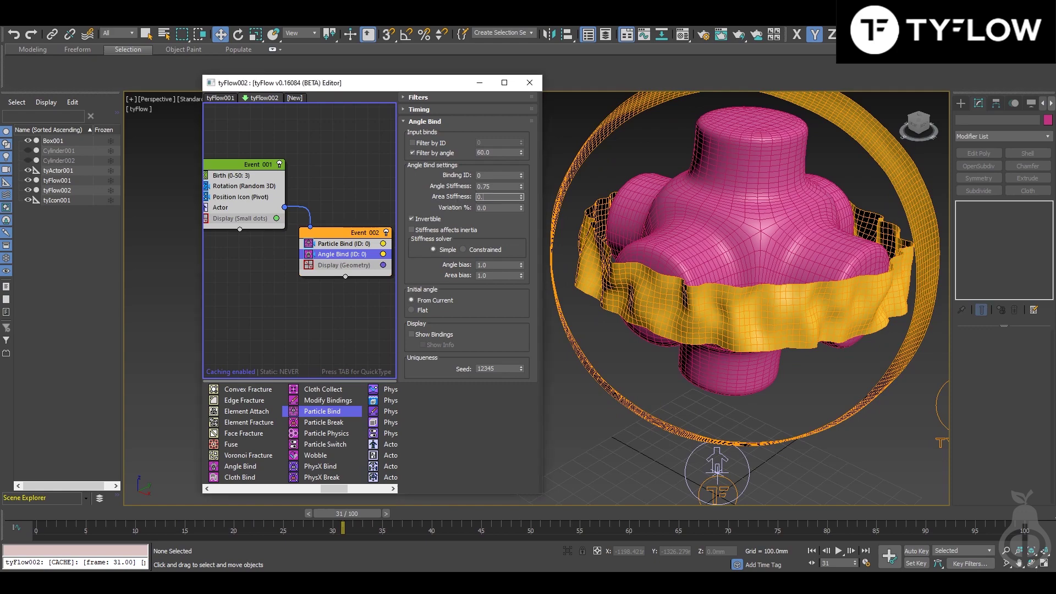
text(2)
key(Return)
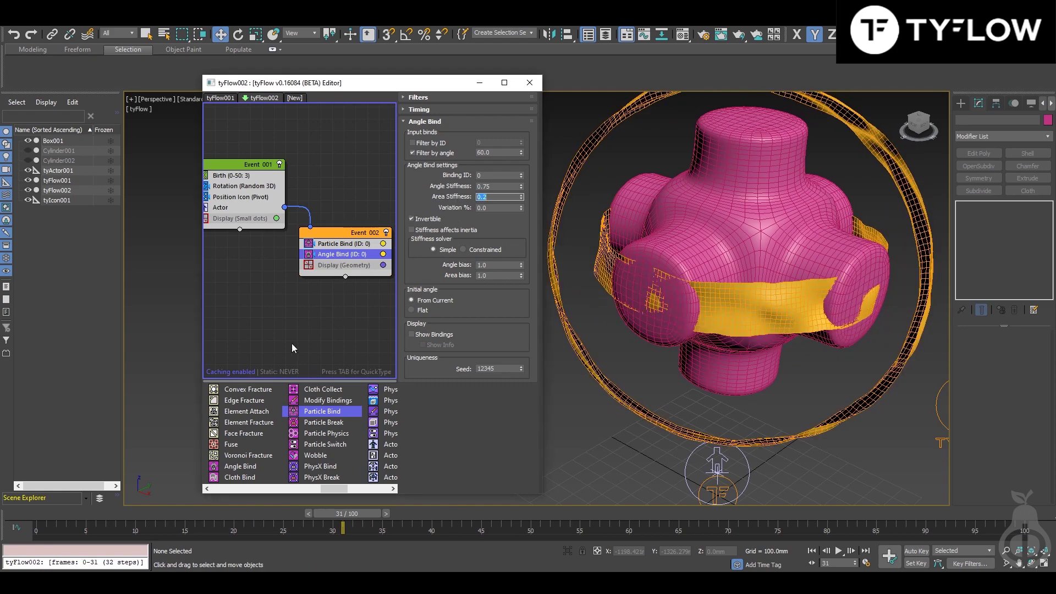
drag(342, 527, 195, 527)
key(w)
drag(332, 240, 332, 237)
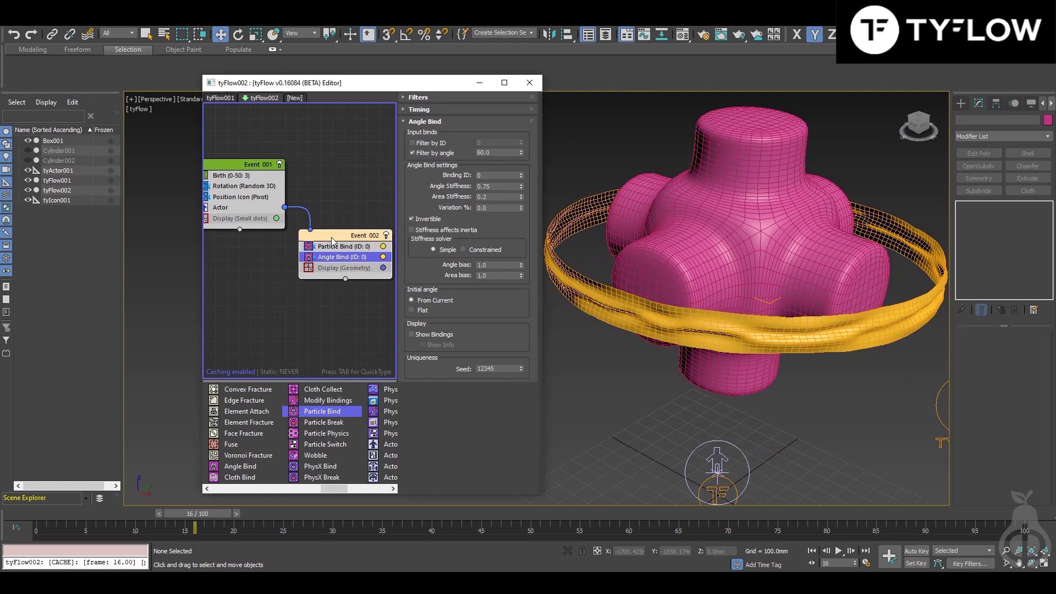
key(Tab)
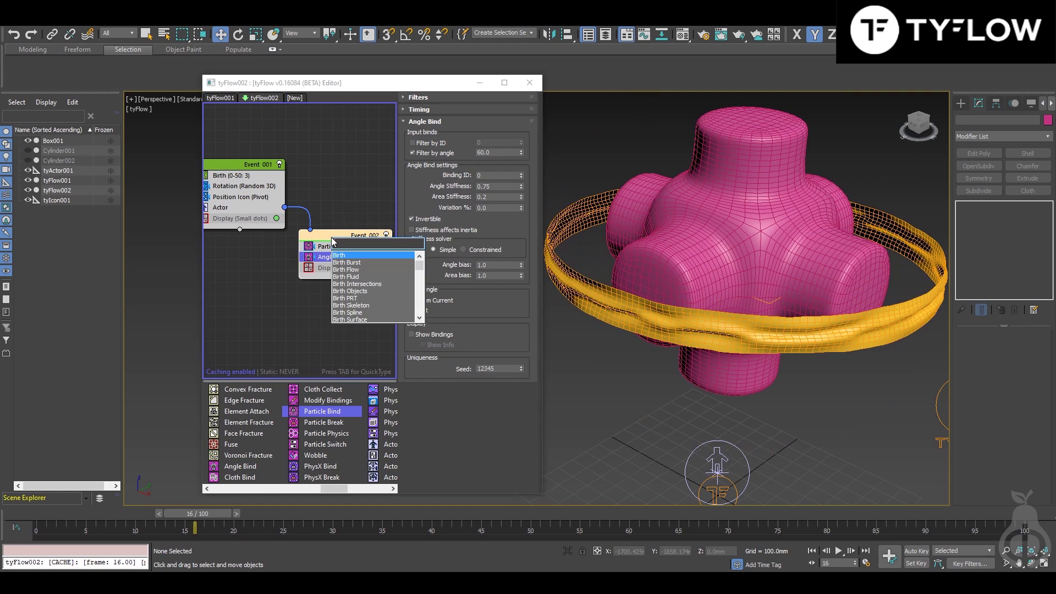
Step: Add a Collision operator below Angle Bind with Box001 as collider, then advance the simulation
text(co)
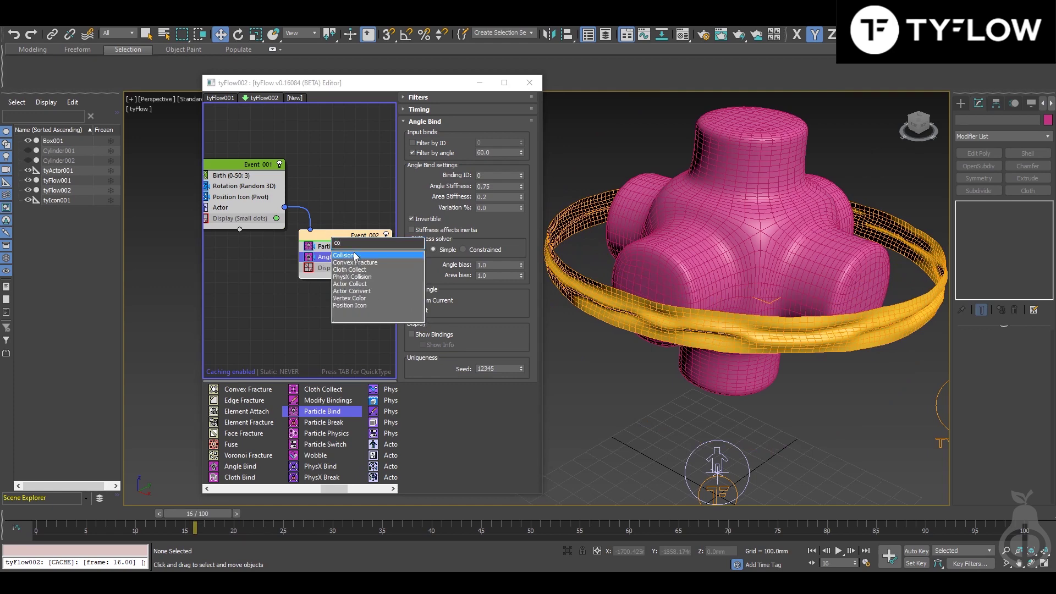
click(354, 254)
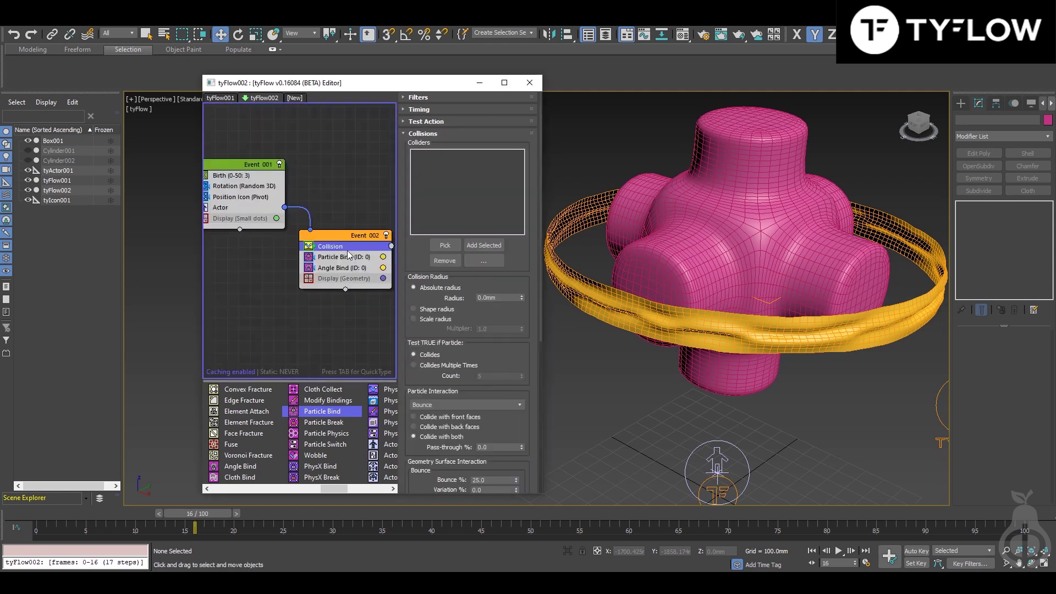
drag(346, 247, 346, 269)
click(445, 245)
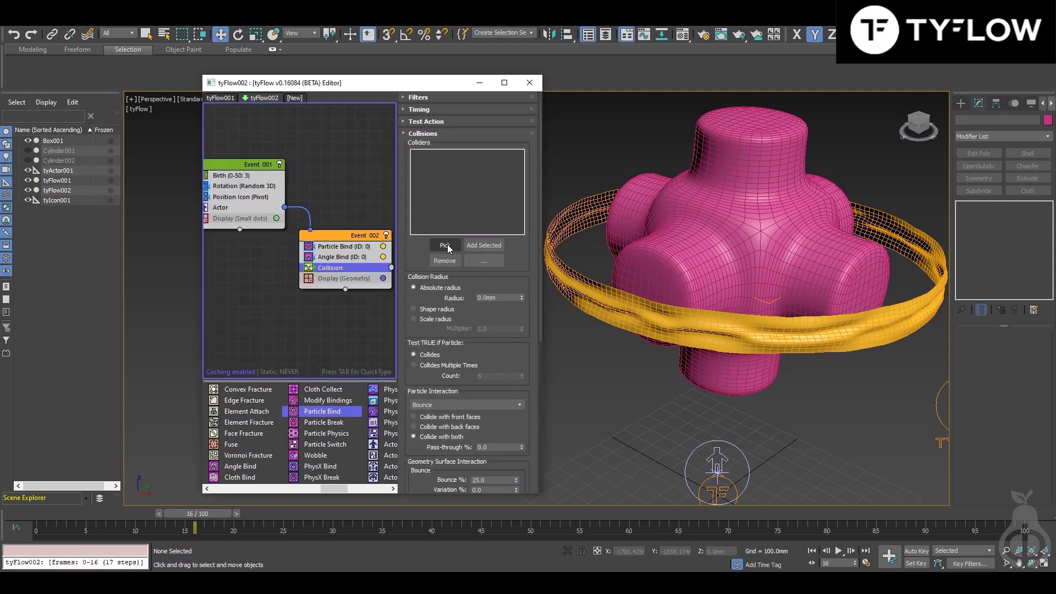
click(741, 237)
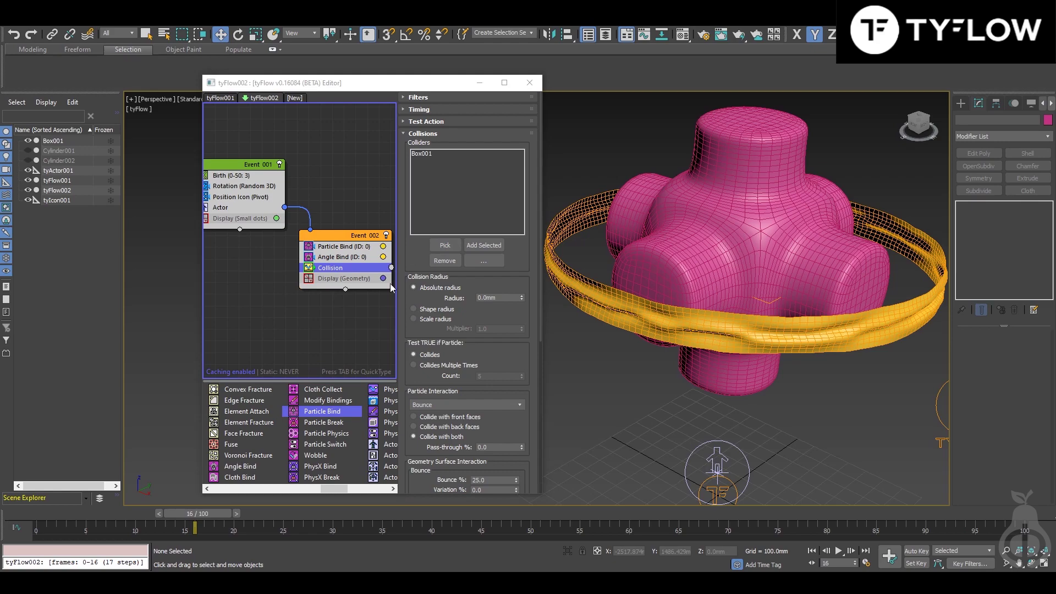
drag(201, 516, 220, 486)
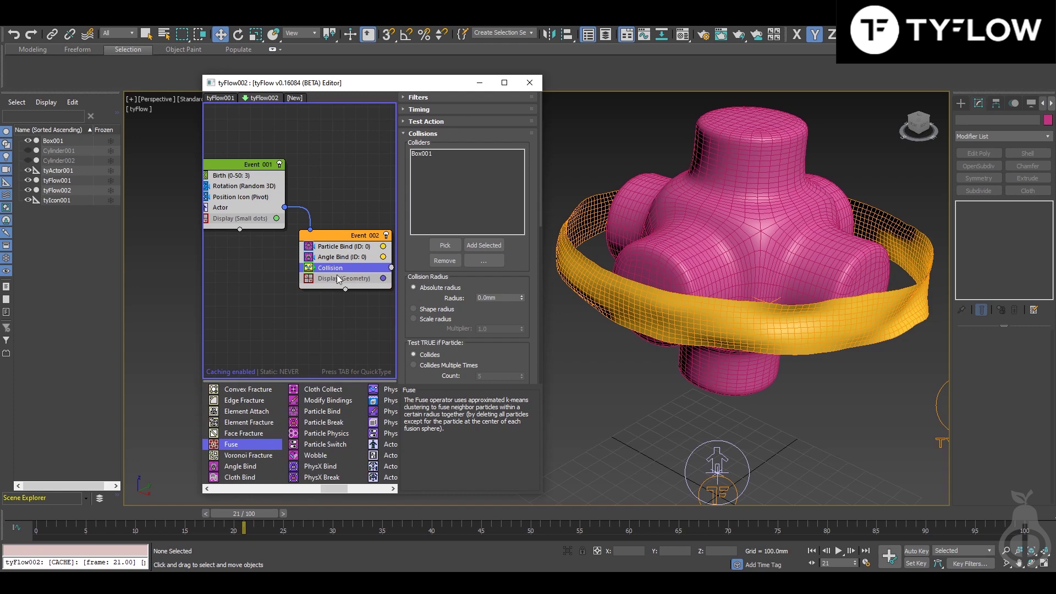
Step: Insert Particle Physics into Event 002 above Collision and scroll through its rollout
click(326, 435)
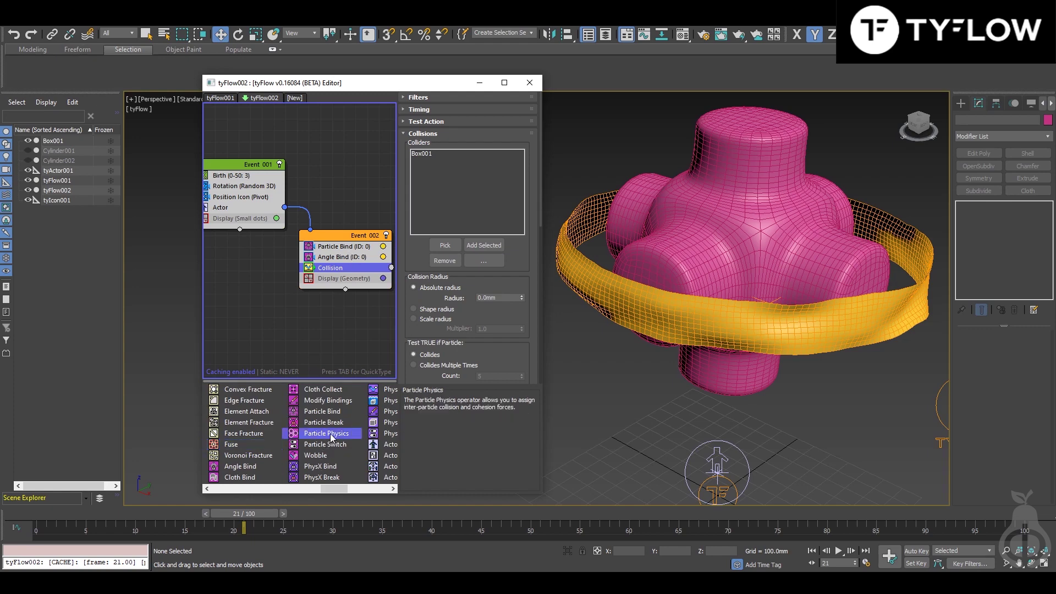
drag(352, 265, 353, 265)
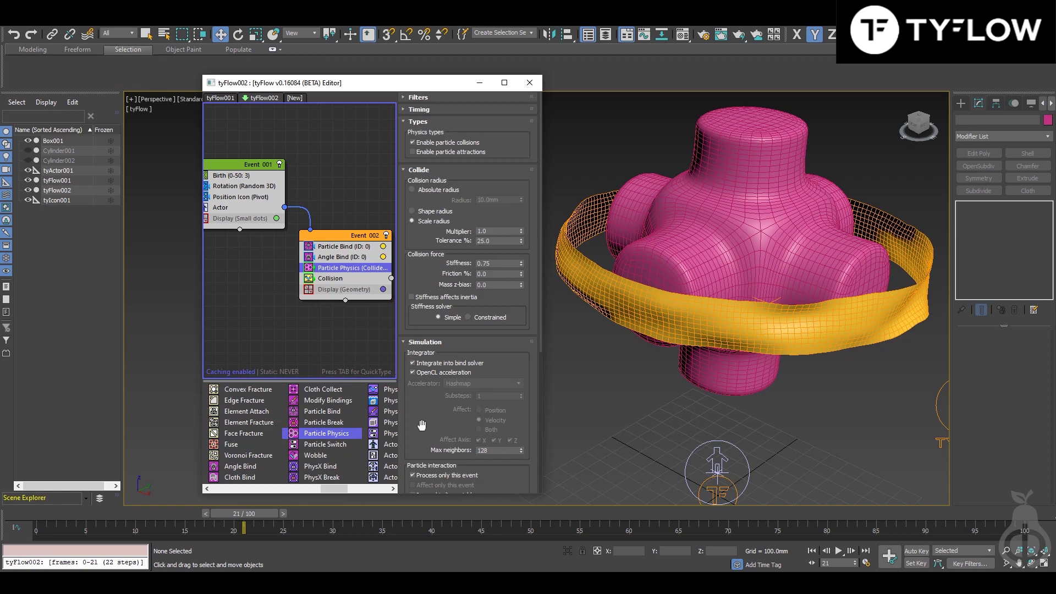
drag(237, 514, 270, 513)
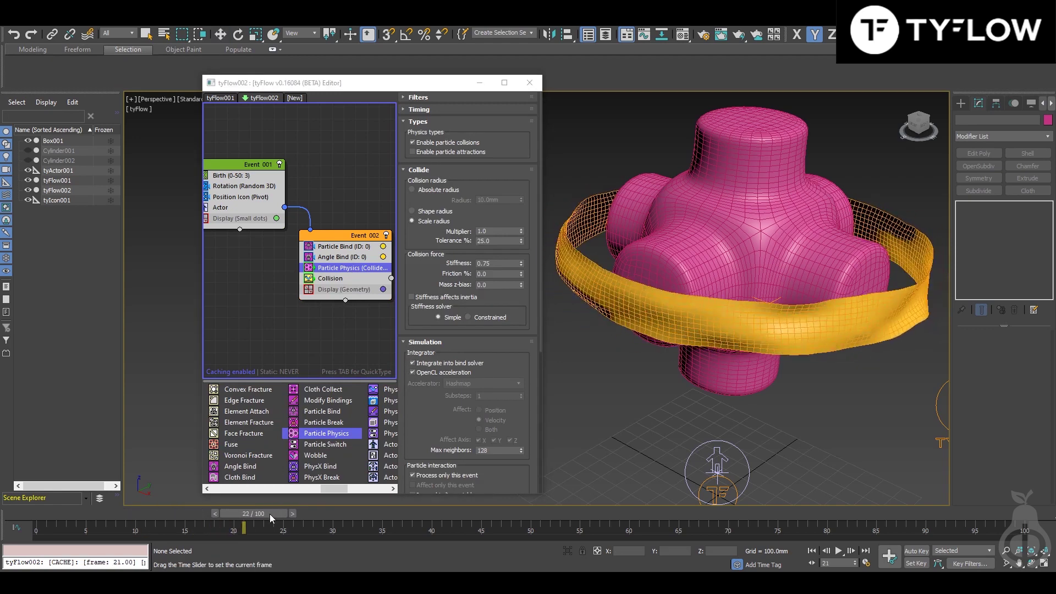
drag(415, 428, 445, 226)
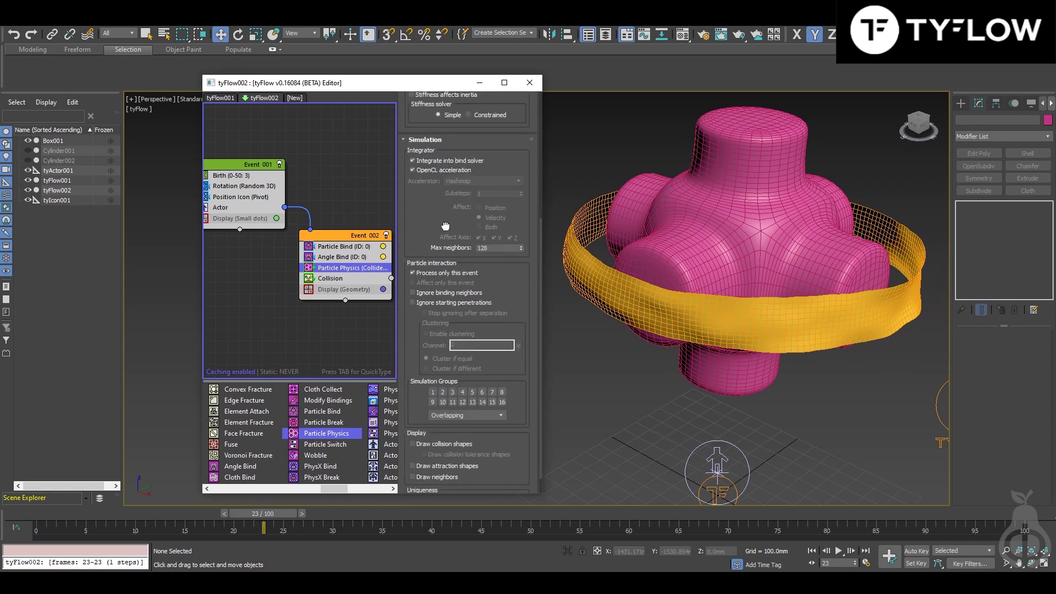
drag(418, 312, 417, 289)
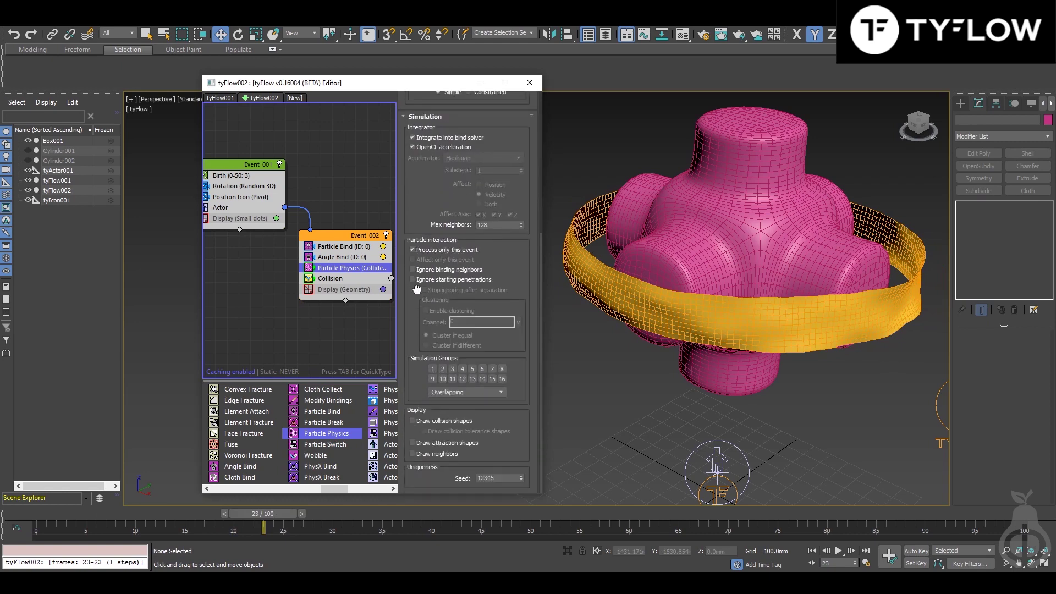
Step: Turn on Draw collision shapes in Particle Physics and inspect the band at frame 25
click(444, 421)
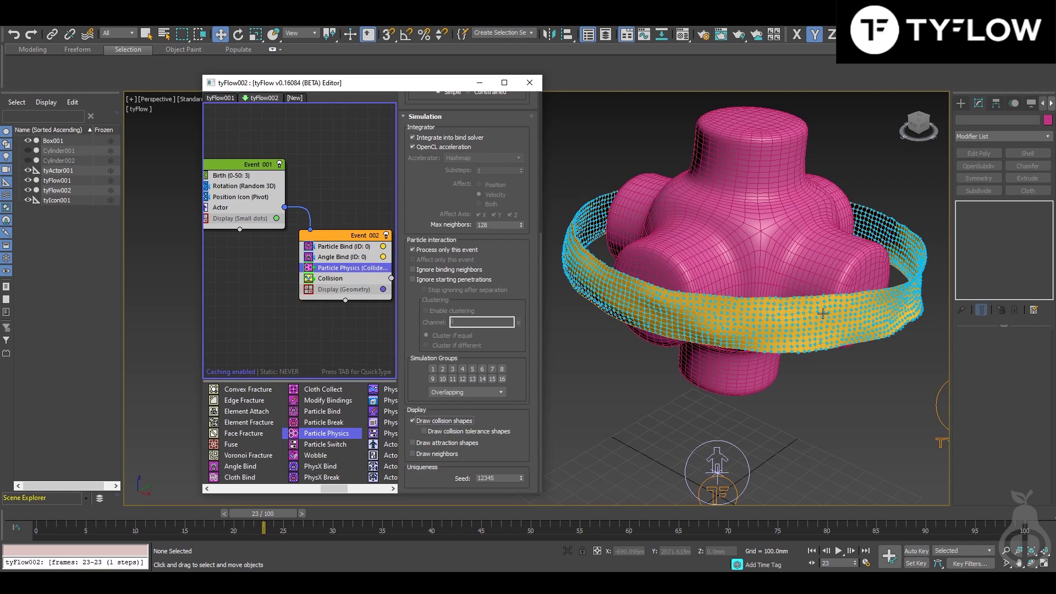
scroll(823, 313, up, 5)
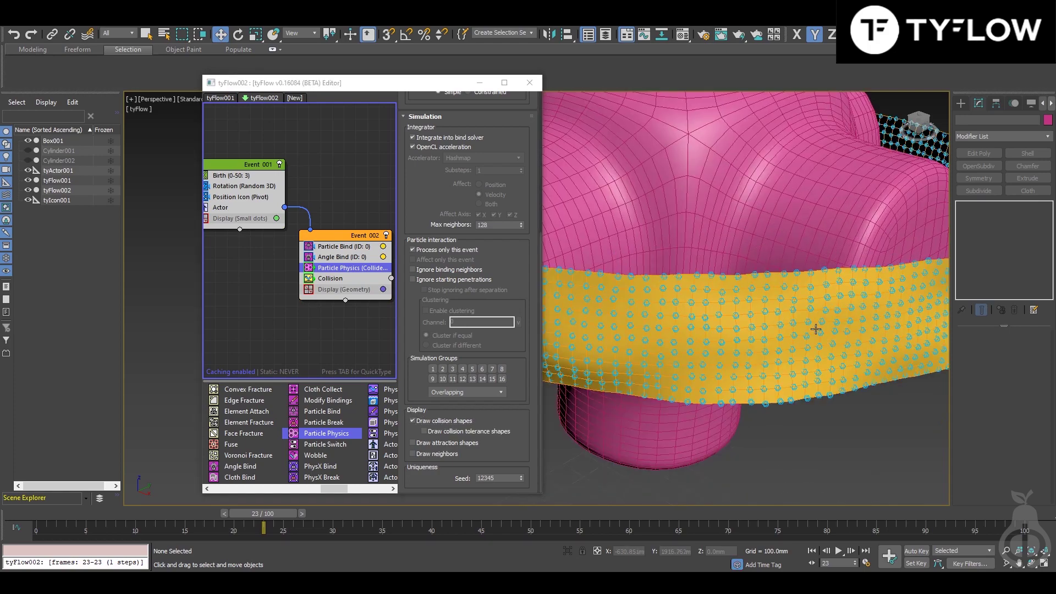
mouse_move(815, 328)
alt+middle_down()
mouse_move(803, 330)
mouse_move(812, 332)
alt+middle_up()
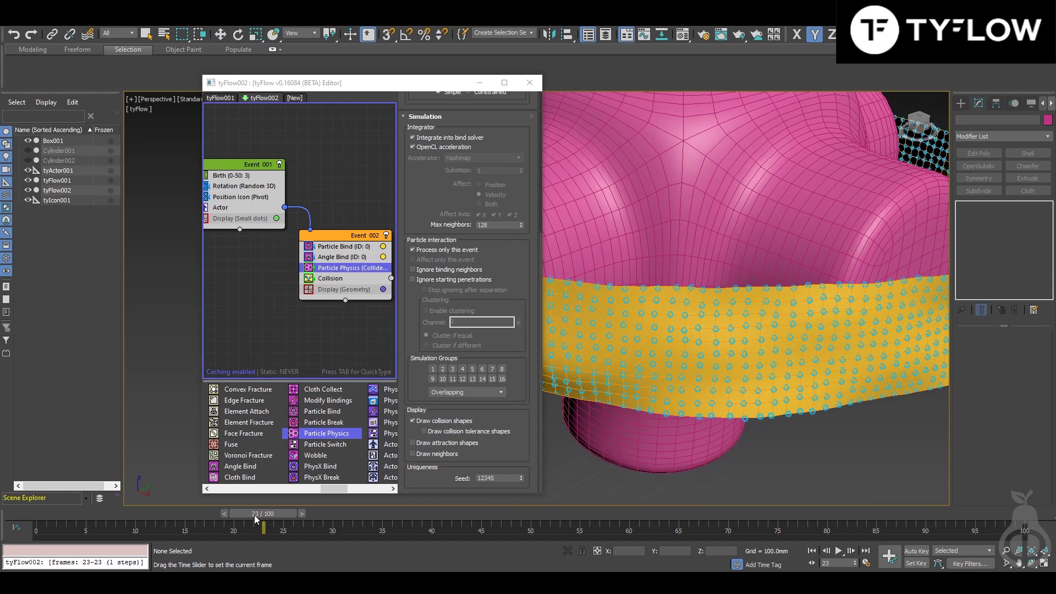
drag(254, 515, 288, 515)
key(w)
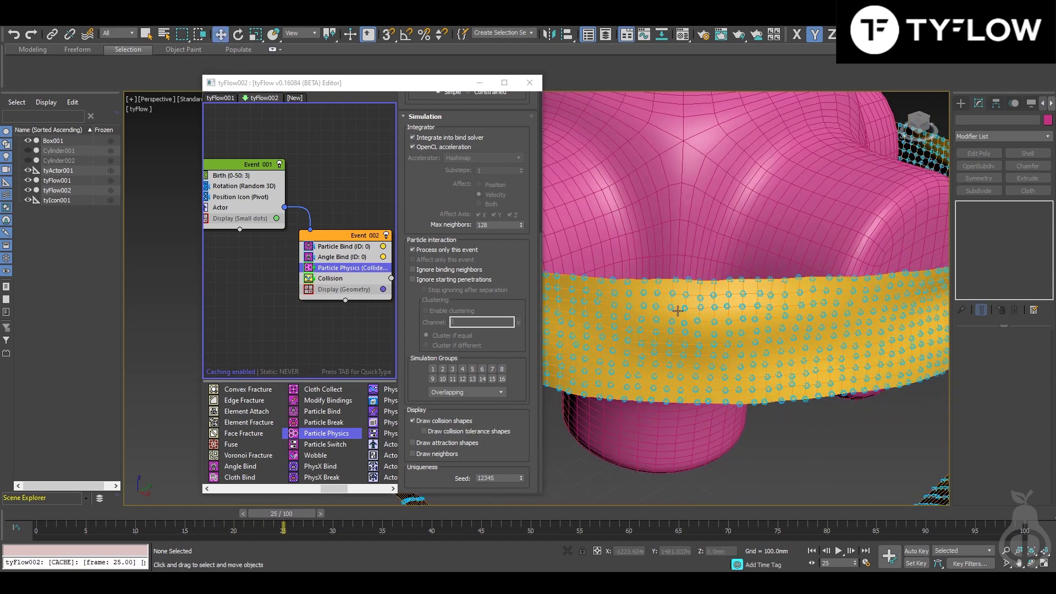
alt+middle_drag(738, 303, 780, 302)
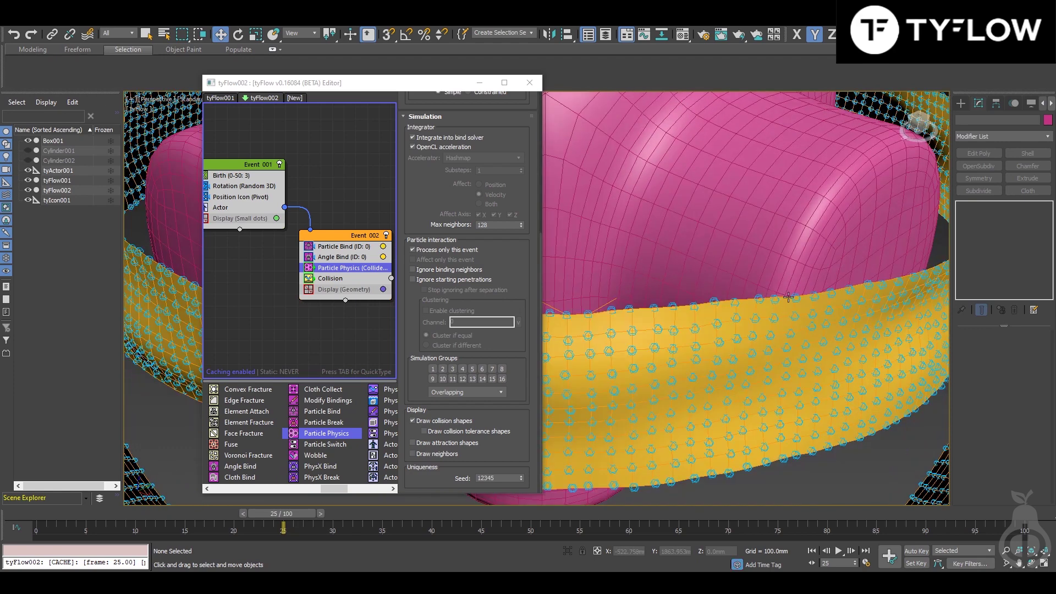
scroll(803, 298, up, 4)
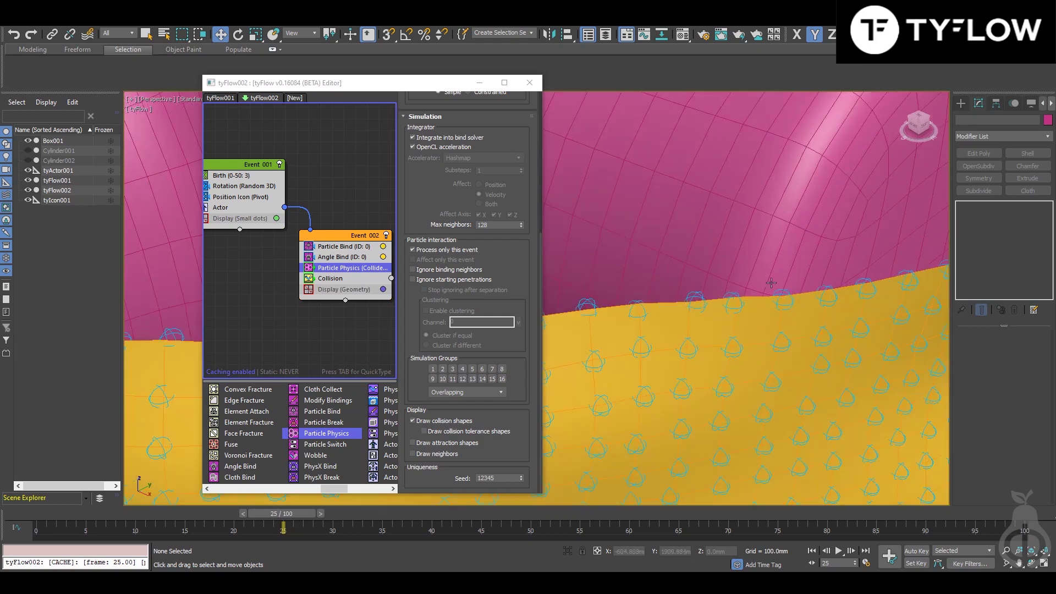
scroll(455, 196, up, 5)
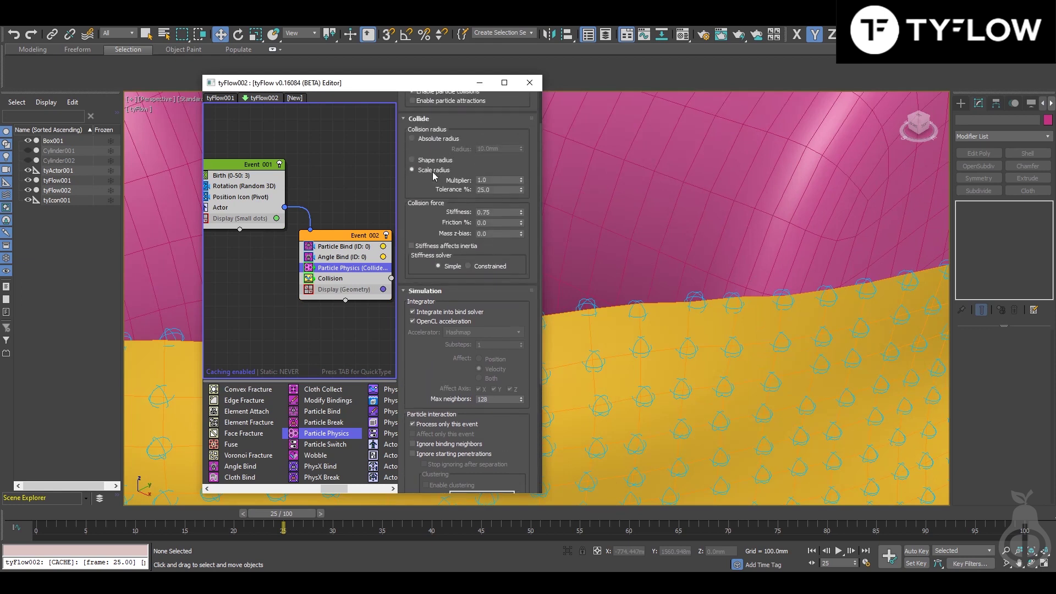
Step: Try Absolute radius, then settle on Shape radius collisions and advance the simulation to frame 57
scroll(497, 159, up, 2)
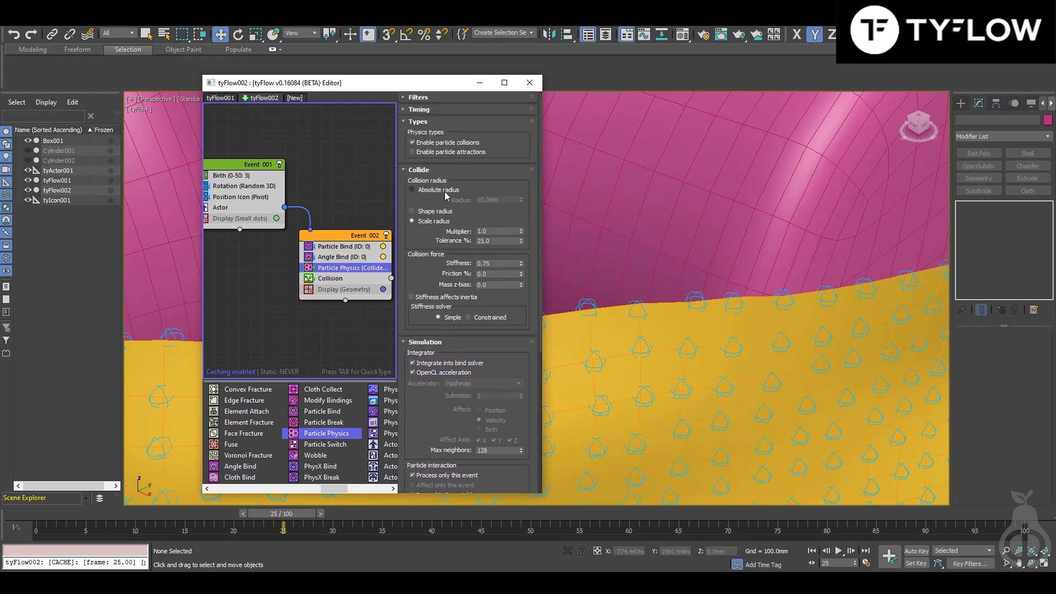
click(445, 190)
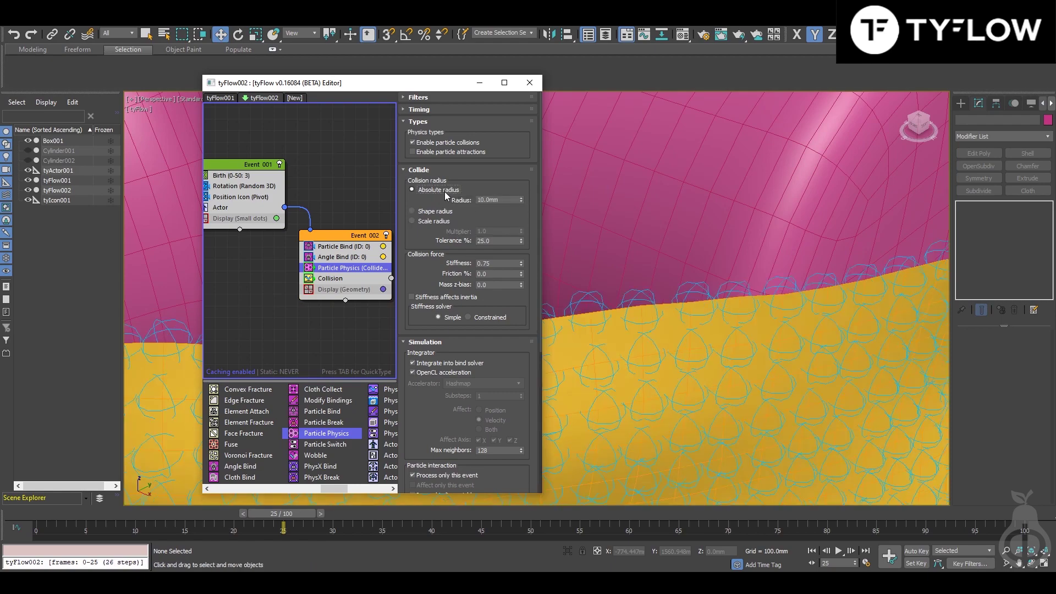
middle_drag(770, 309, 707, 271)
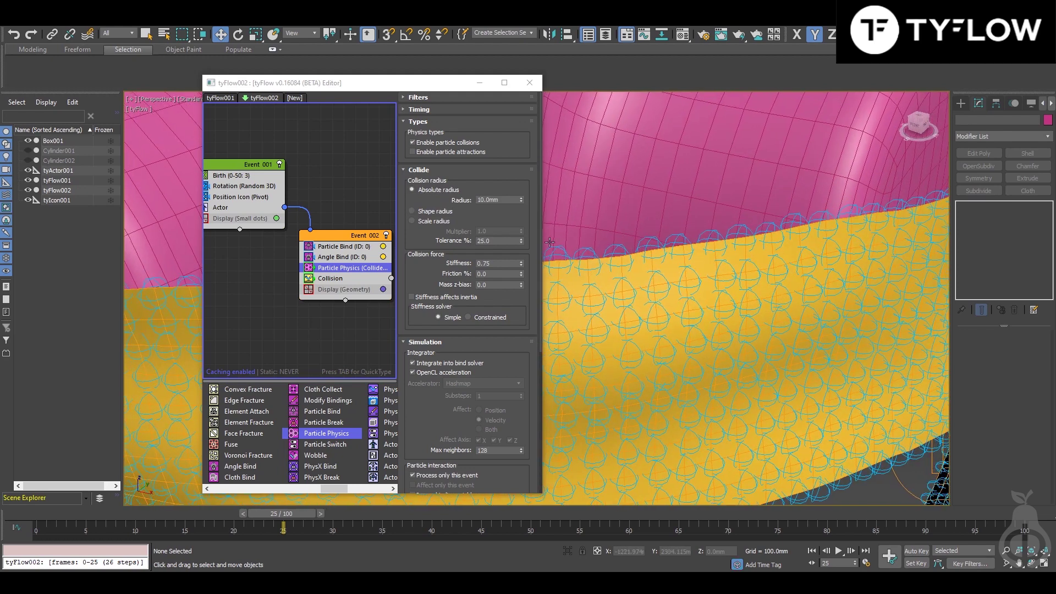
click(412, 211)
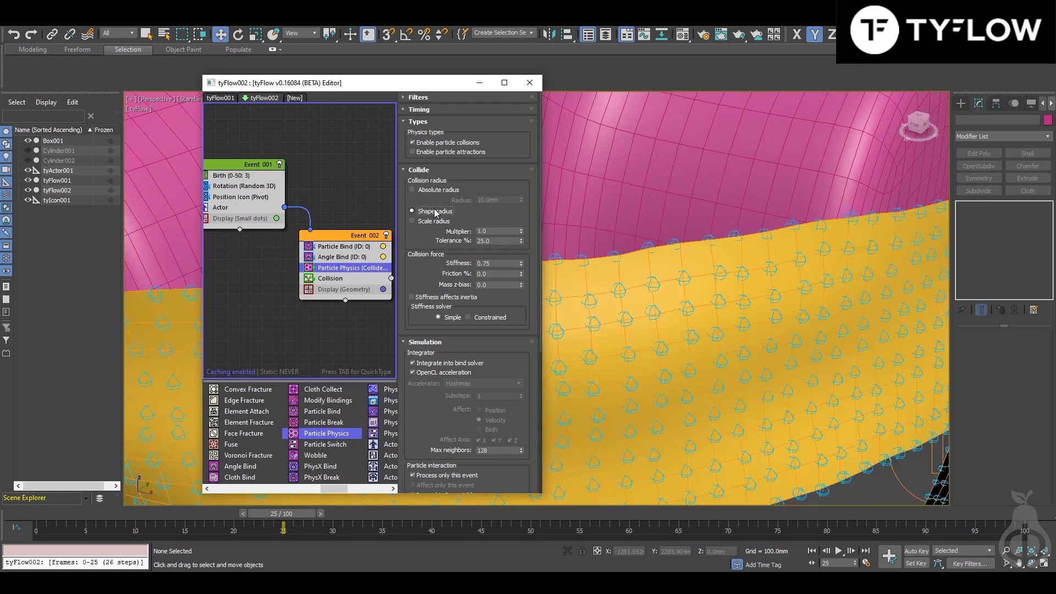
scroll(754, 332, down, 5)
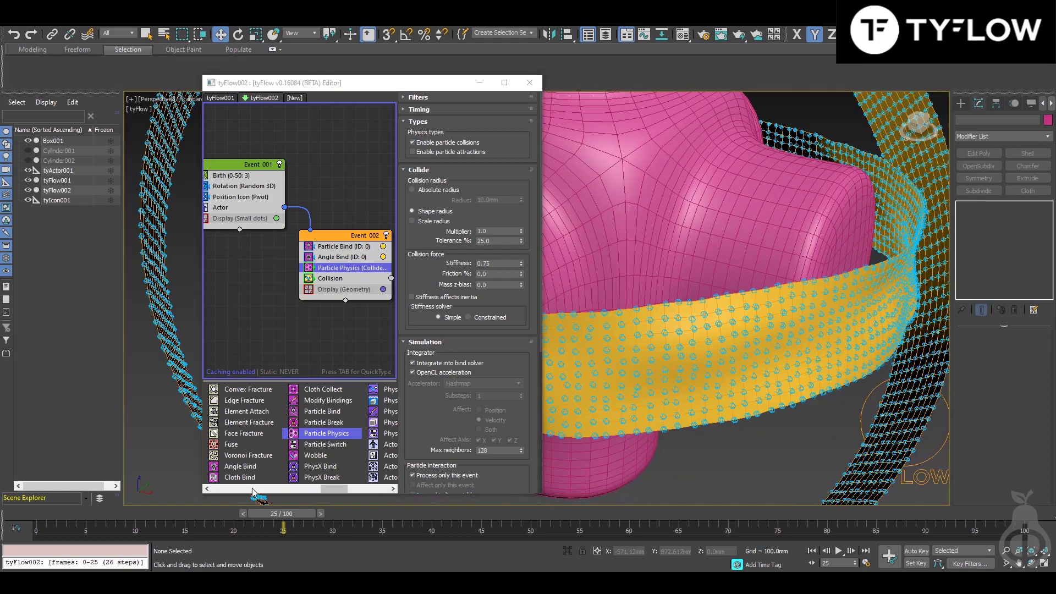
drag(281, 517, 599, 520)
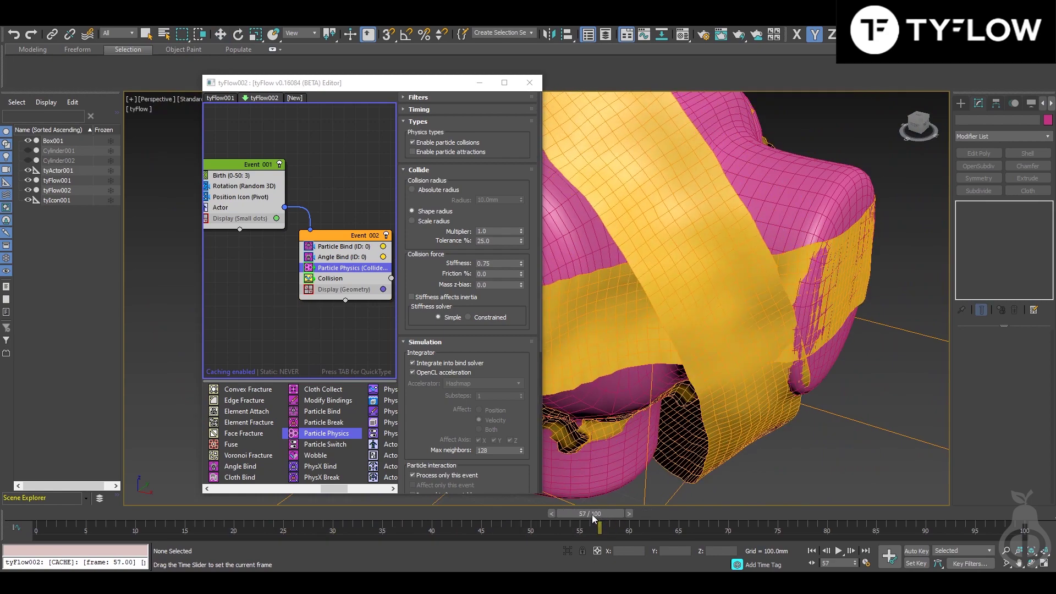
Step: Switch Particle Physics back to a 10.0mm Absolute radius and re-simulate through frame 66
key(w)
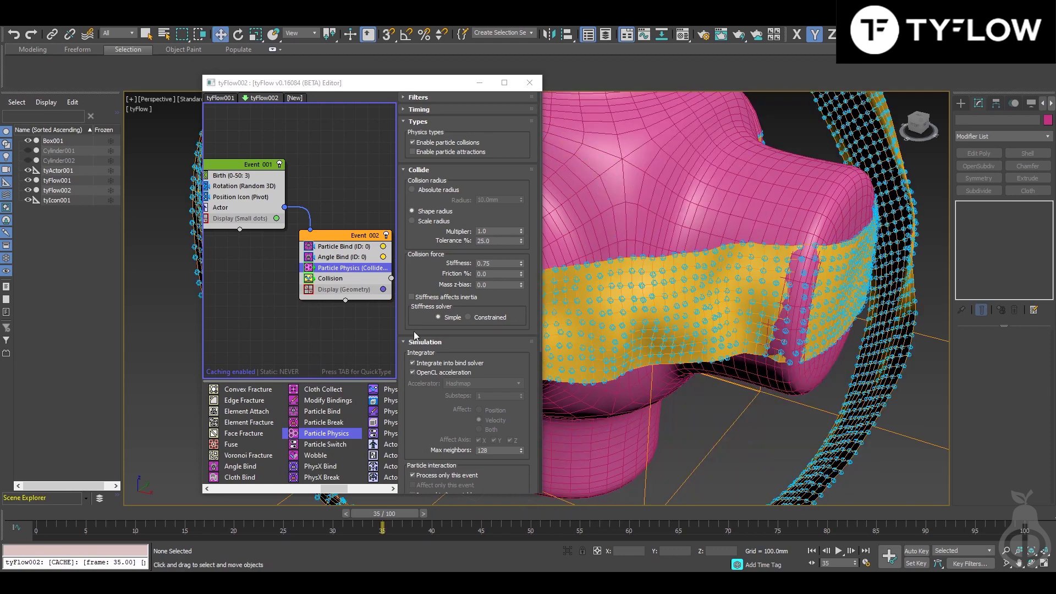
click(442, 190)
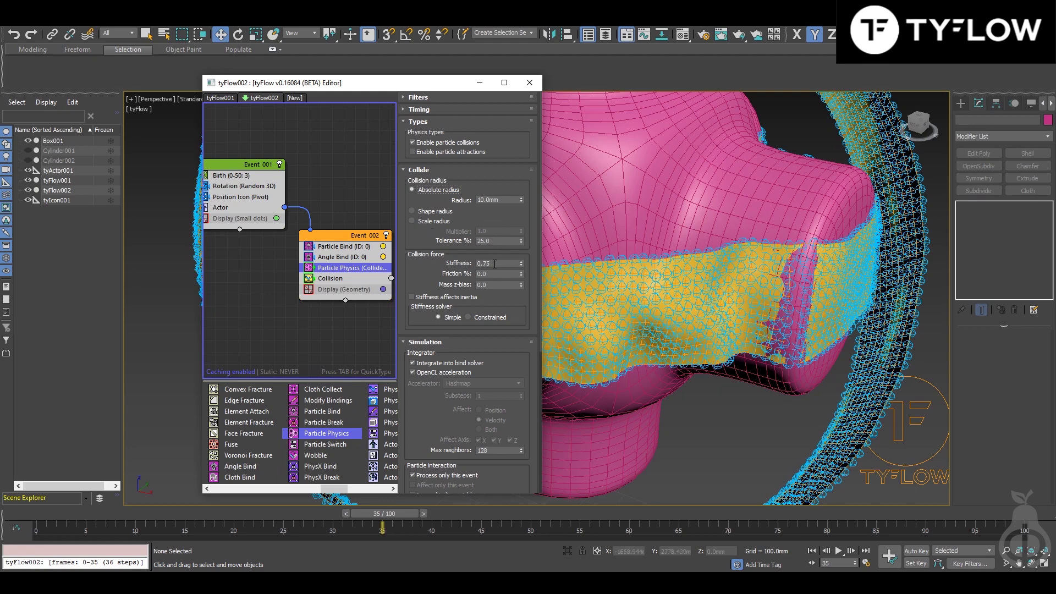
drag(390, 508, 493, 511)
Step: Set Particle Physics Friction to 80 and re-simulate to frame 50
key(w)
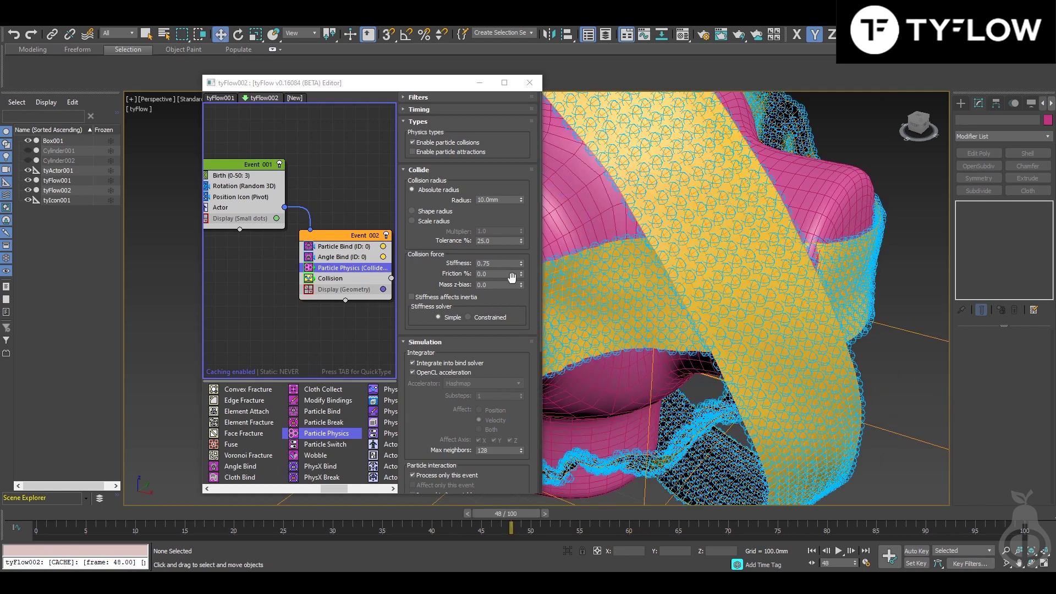
double_click(508, 275)
text(80)
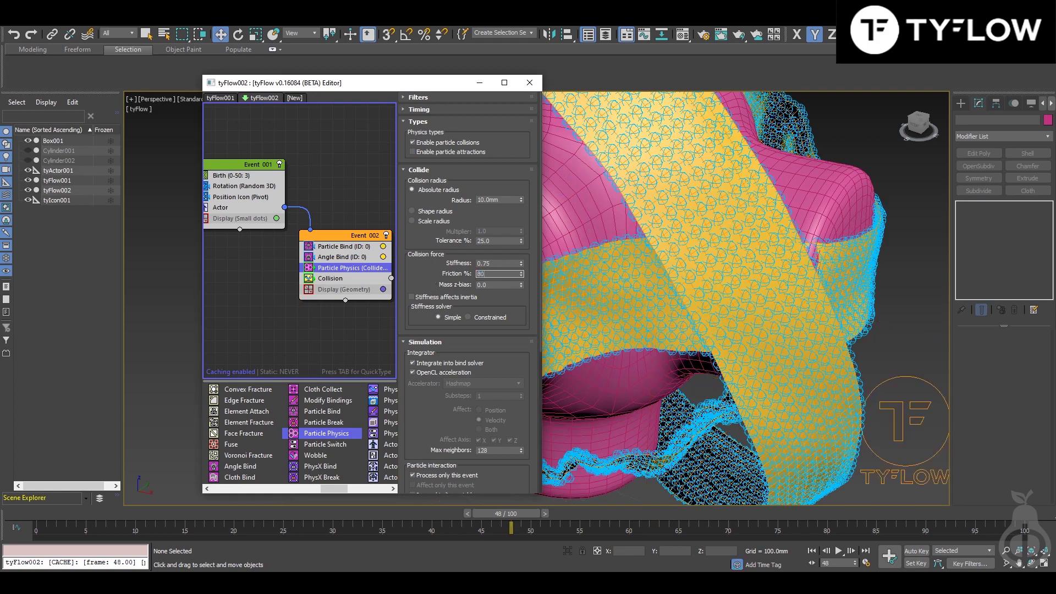
key(Return)
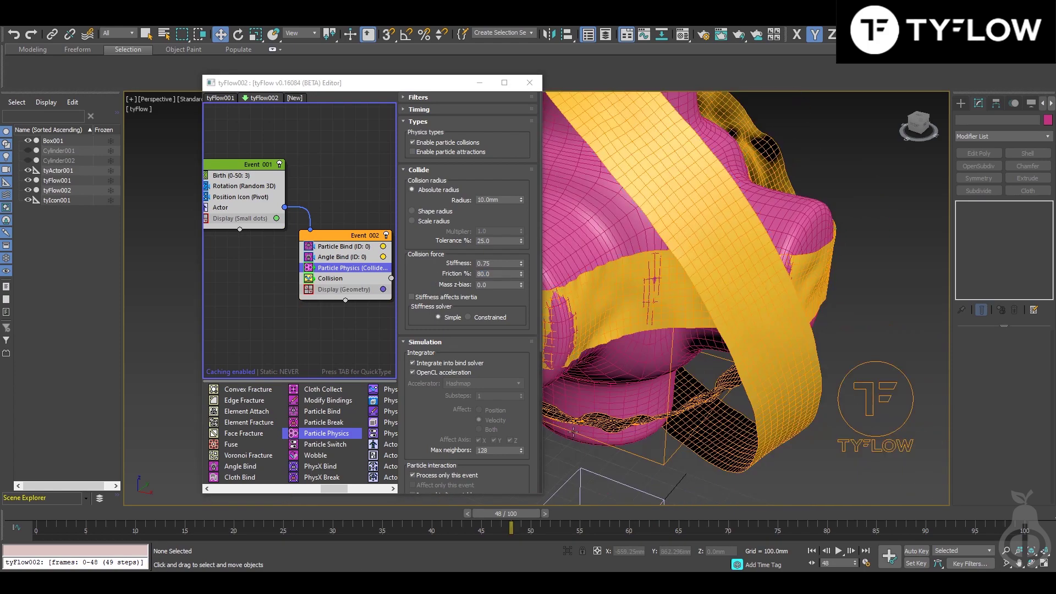
drag(482, 513, 382, 486)
Step: Set the Collision operator's Collision Radius to 10.0mm and orbit the viewport
key(w)
click(341, 279)
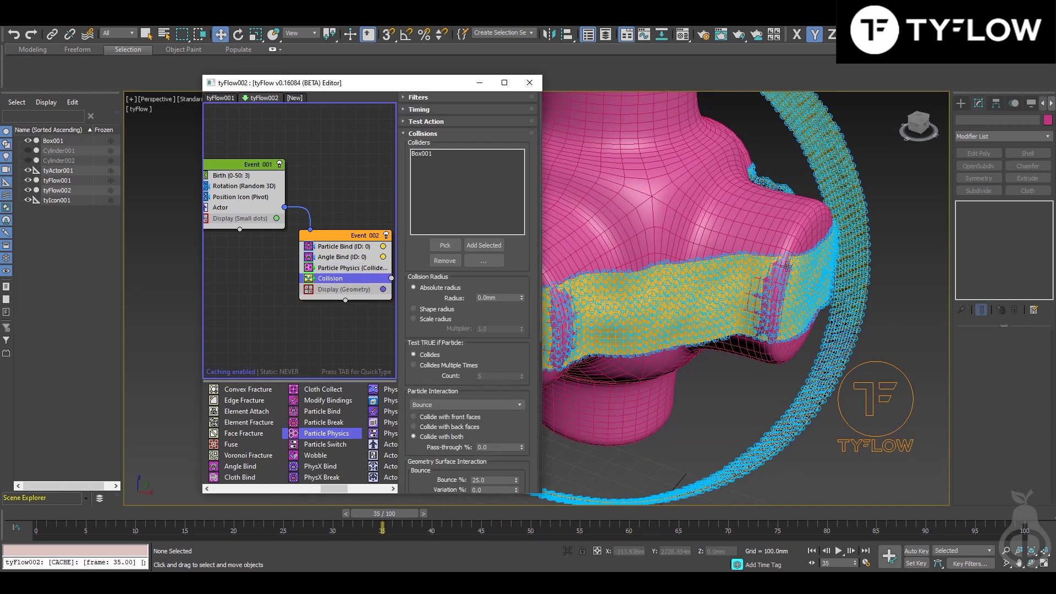
click(495, 297)
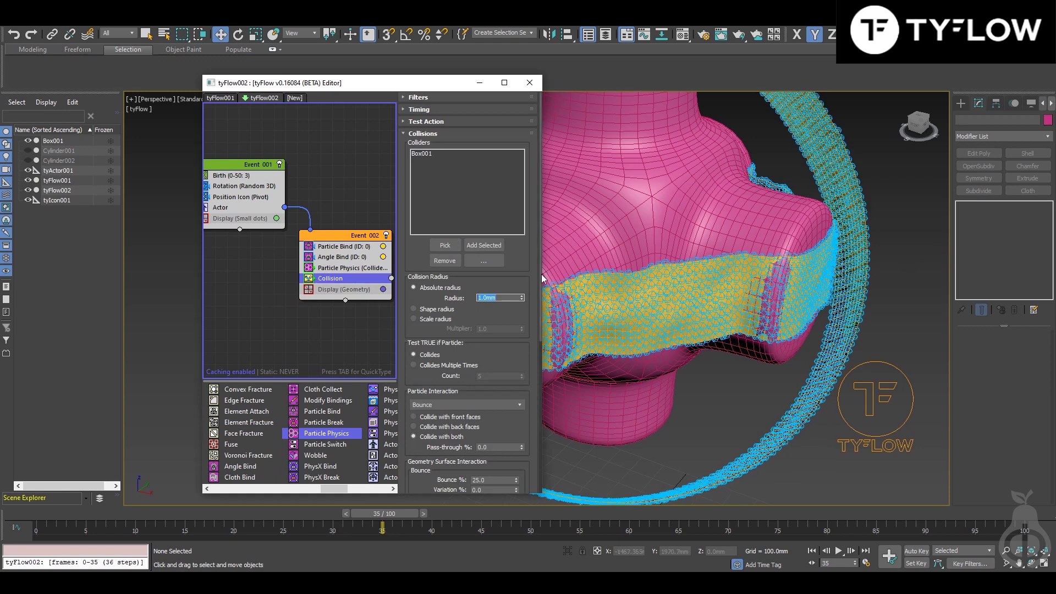
text(10)
key(Return)
alt+middle_drag(784, 284, 769, 374)
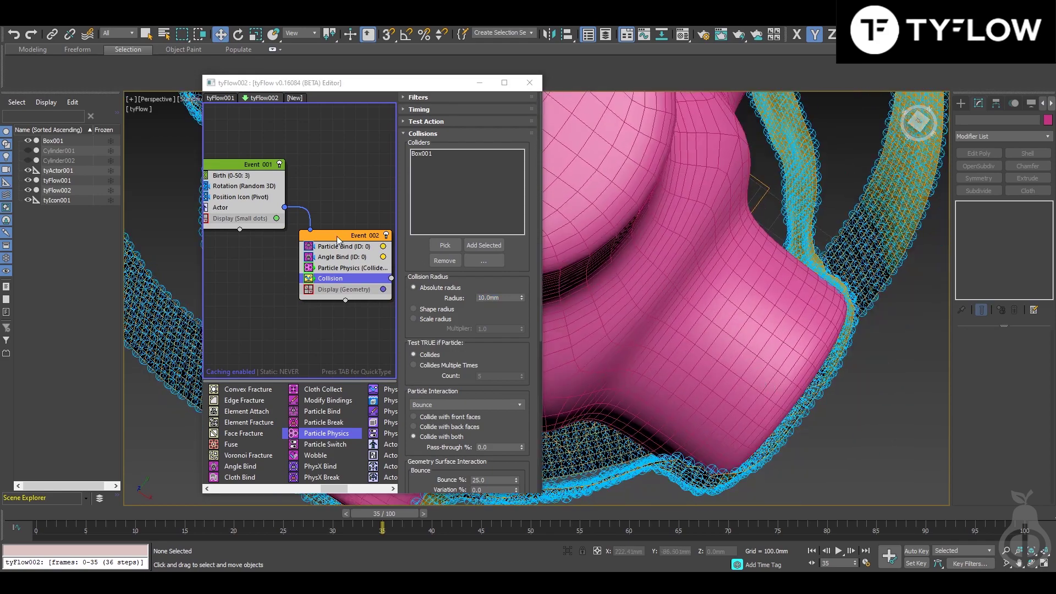
click(340, 268)
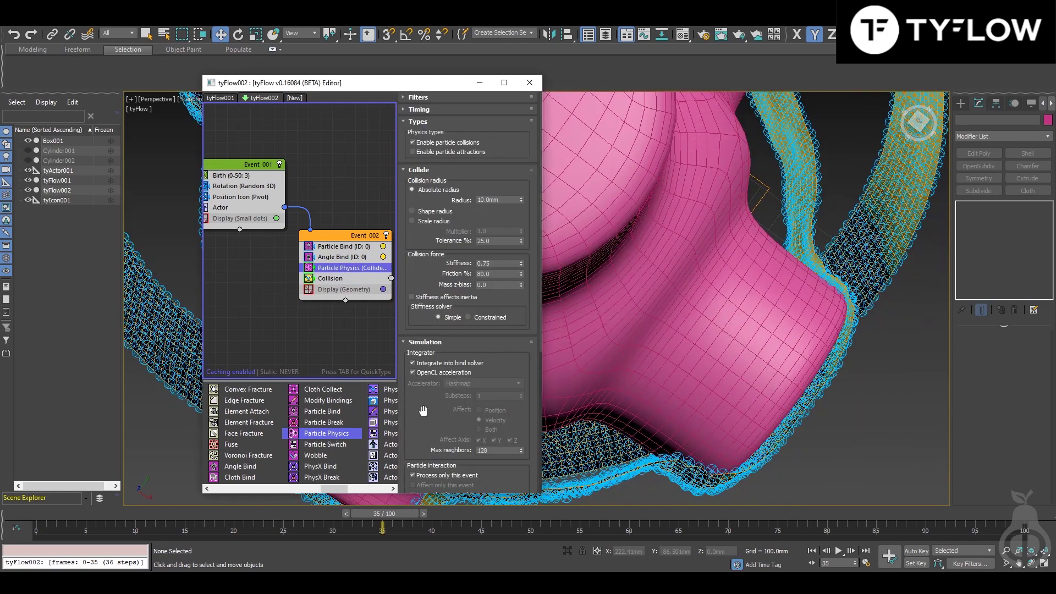
Step: Uncheck Draw collision shapes in Particle Physics and advance the simulation to frame 60
scroll(428, 307, down, 6)
drag(432, 241, 446, 149)
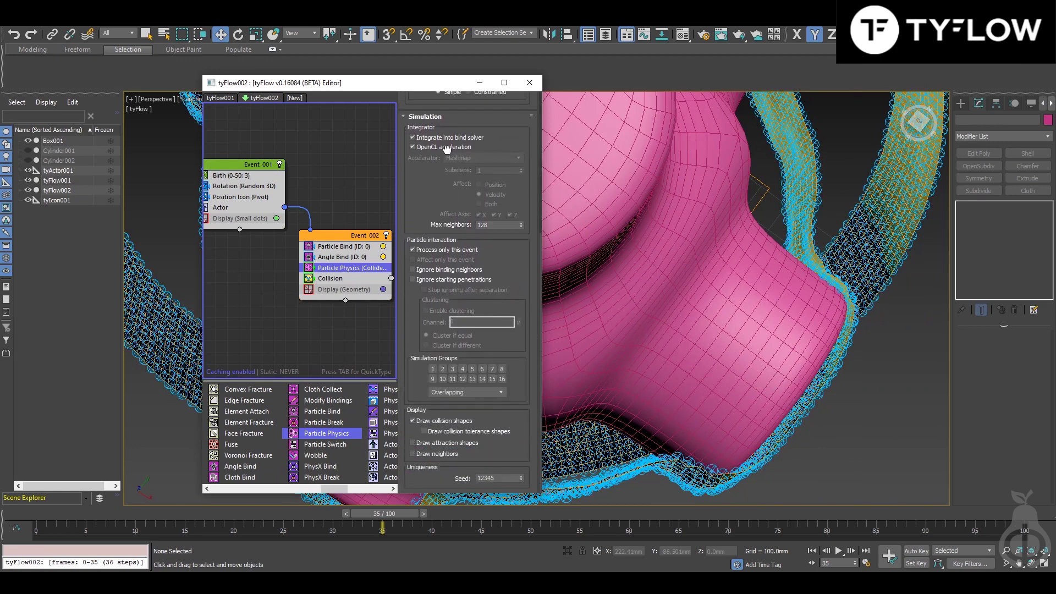
drag(426, 238, 423, 212)
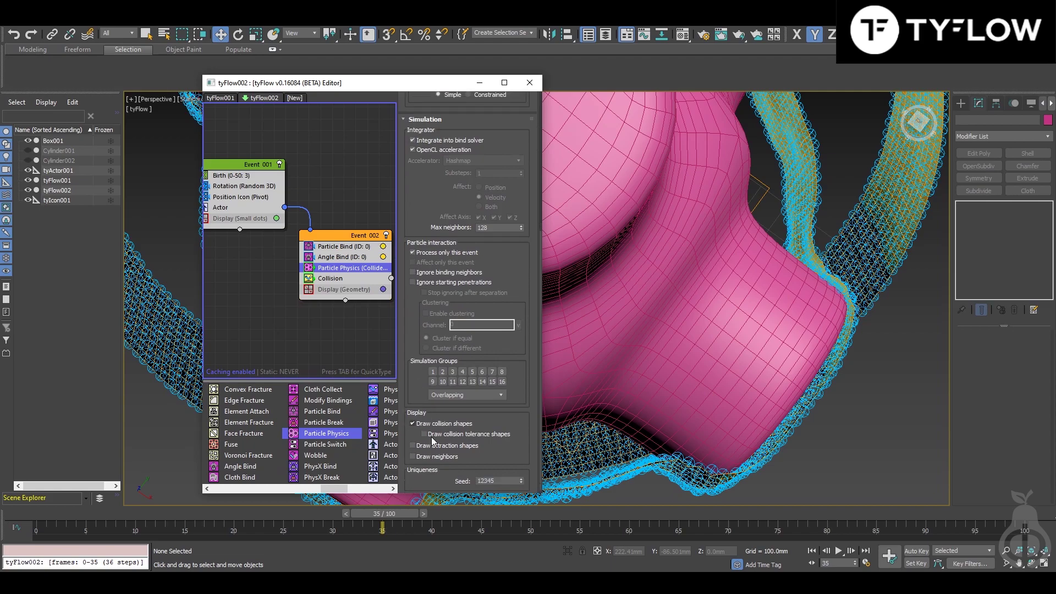
click(429, 424)
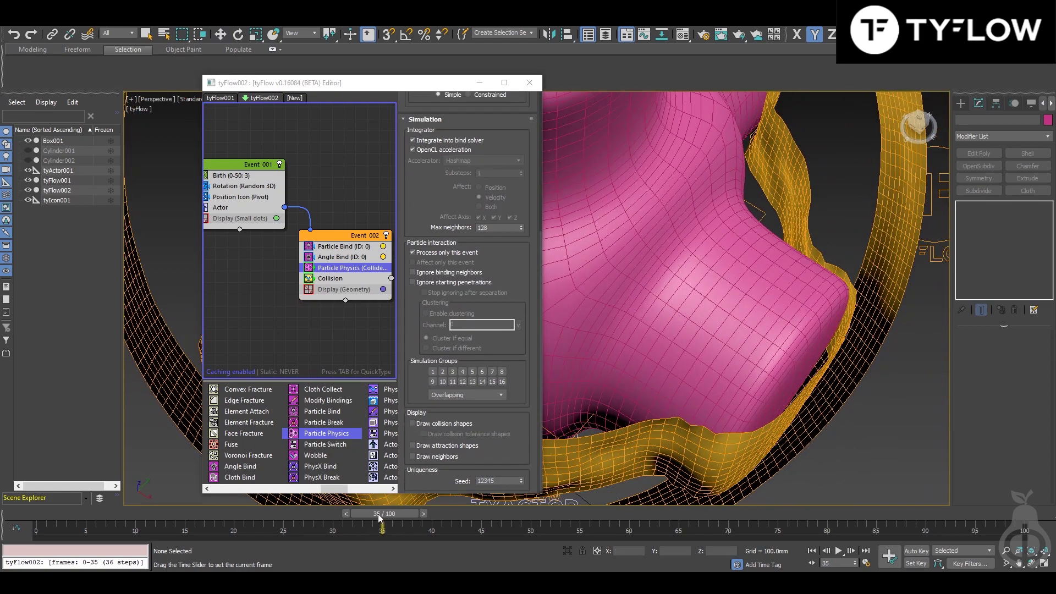
drag(378, 513, 434, 499)
key(w)
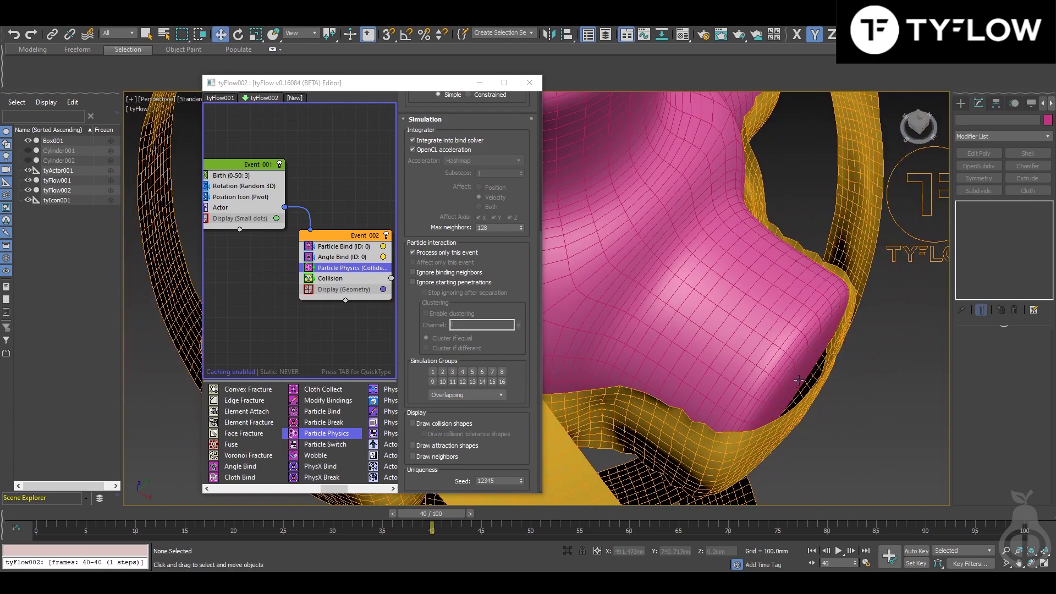
alt+middle_drag(616, 319, 699, 365)
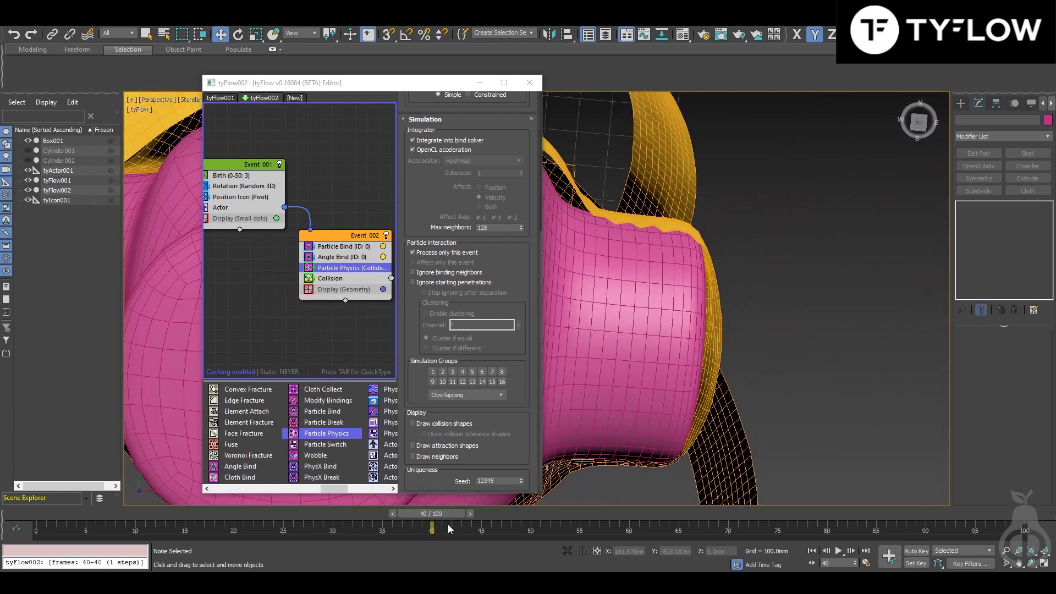
drag(462, 514, 643, 508)
alt+middle_drag(737, 330, 778, 348)
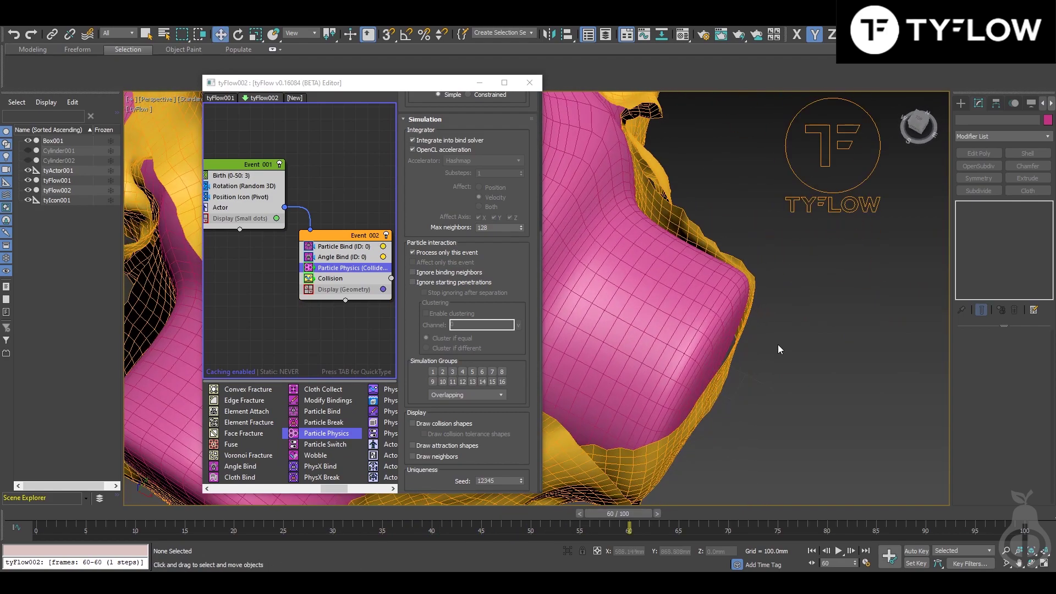
Step: Add a Shell modifier to tyFlow002 with 10mm inner and 0mm outer thickness
click(719, 236)
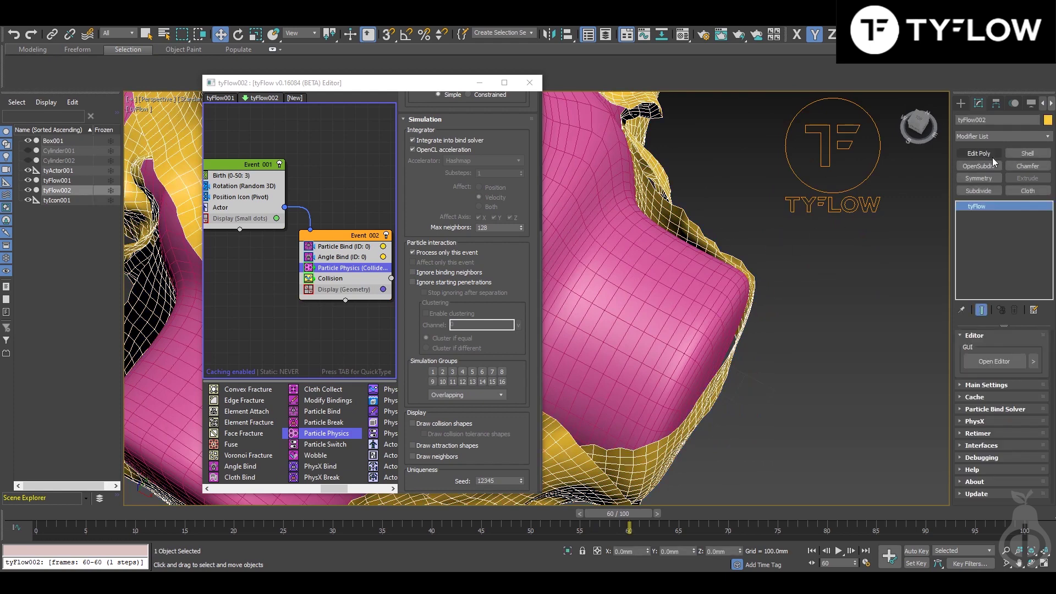
click(1013, 154)
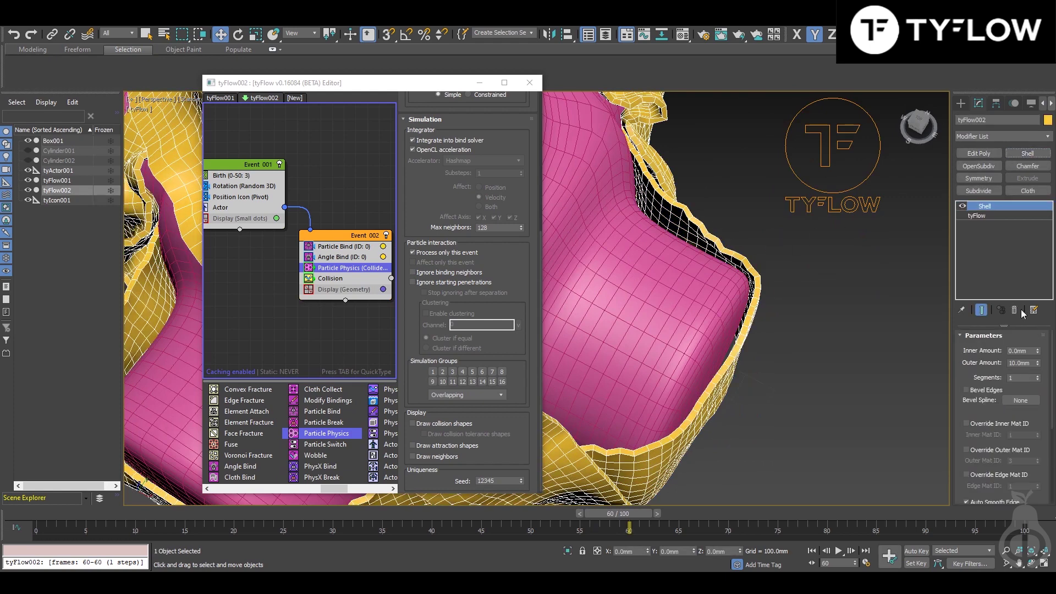
click(1020, 350)
text(1)
key(Return)
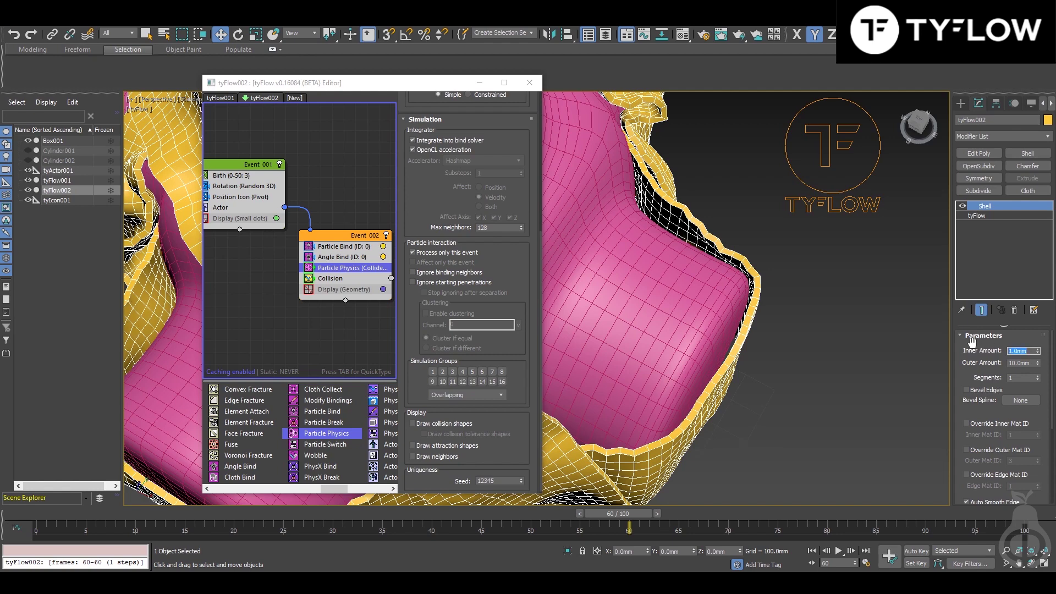
text(10)
key(Return)
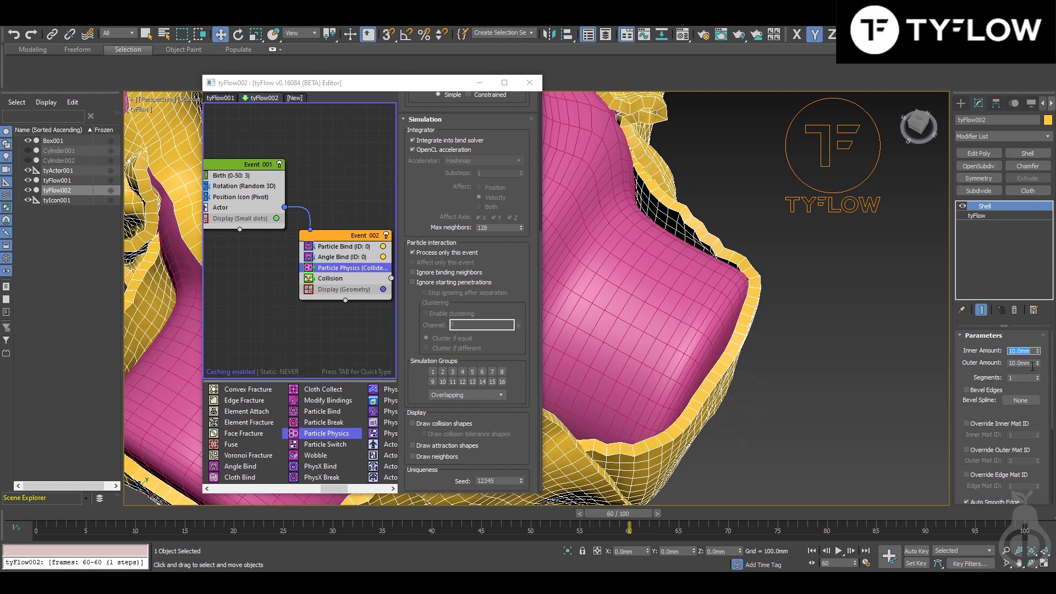
click(1024, 363)
text(0)
key(Return)
Step: Orbit the view and replay the simulation to frame 48 to inspect the thickened strips
mouse_move(929, 376)
alt+middle_down()
mouse_move(784, 332)
mouse_move(780, 355)
alt+middle_up()
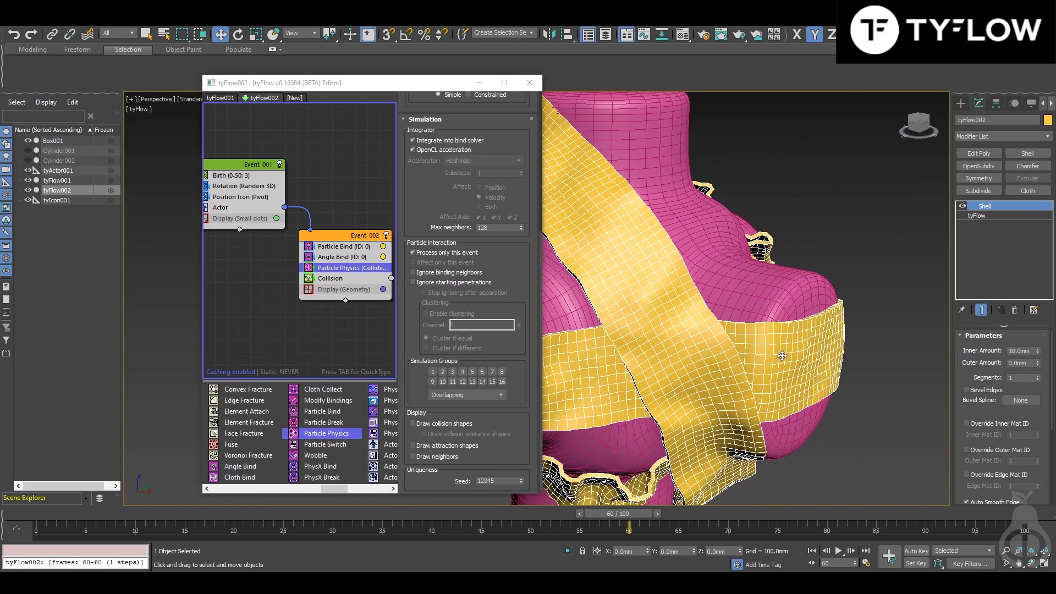
scroll(780, 355, down, 3)
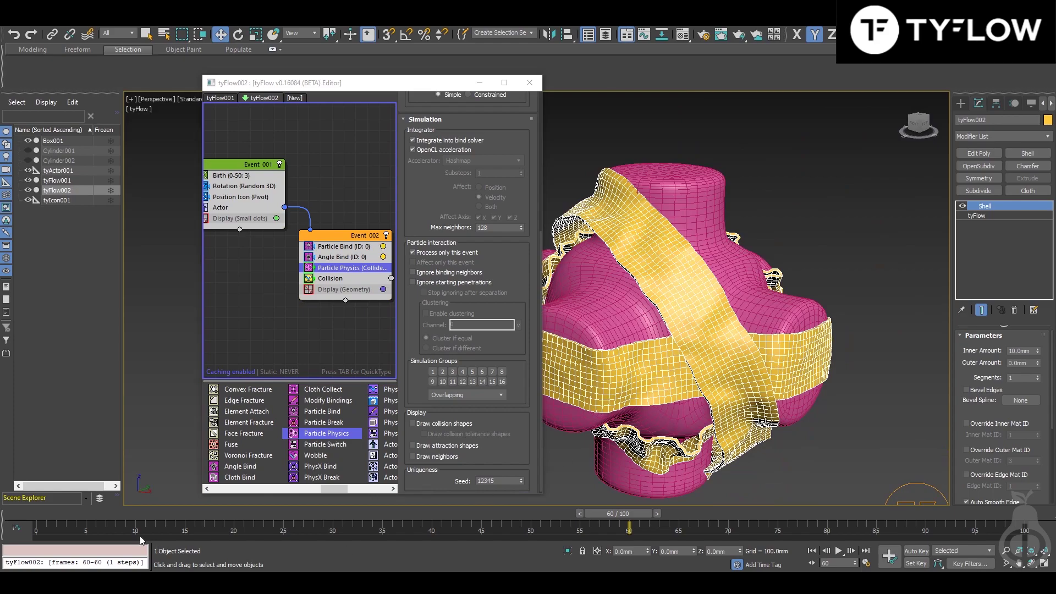
drag(148, 514, 718, 506)
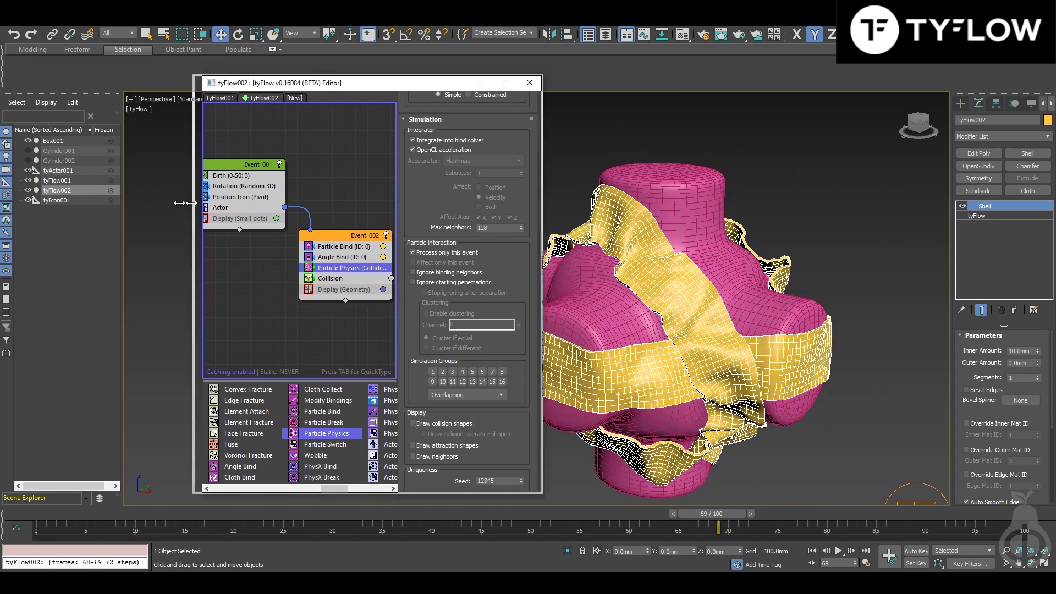
Step: Widen the flow editor and drag the Birth operator out of Event 001 into a new Event 003
drag(197, 203, 148, 204)
middle_drag(300, 208, 347, 233)
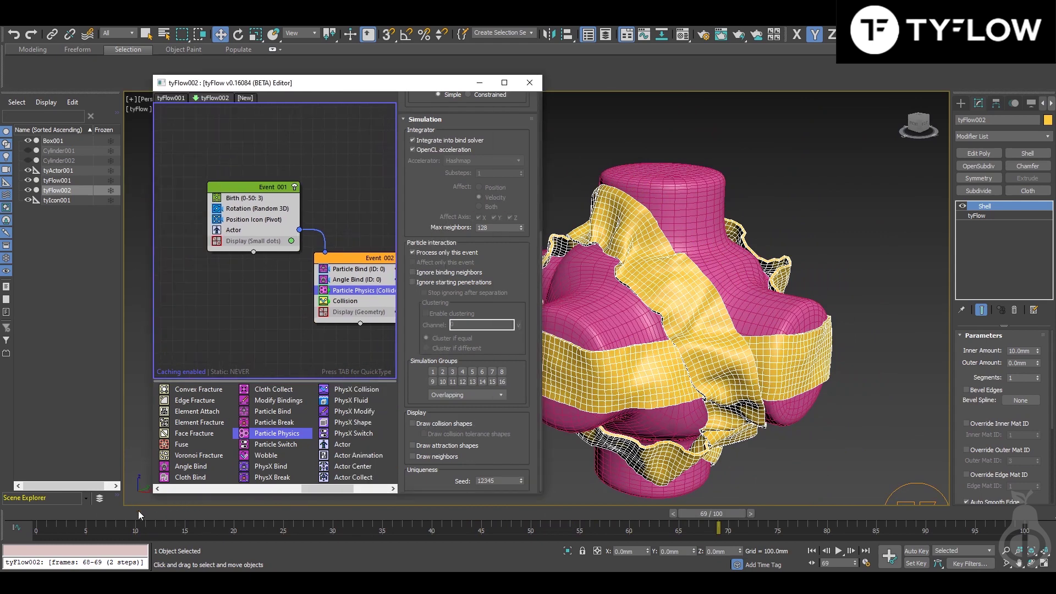
mouse_move(138, 514)
mouse_down()
mouse_move(479, 513)
mouse_move(577, 491)
mouse_move(803, 485)
mouse_move(151, 514)
mouse_move(620, 521)
mouse_up()
middle_drag(257, 147, 272, 143)
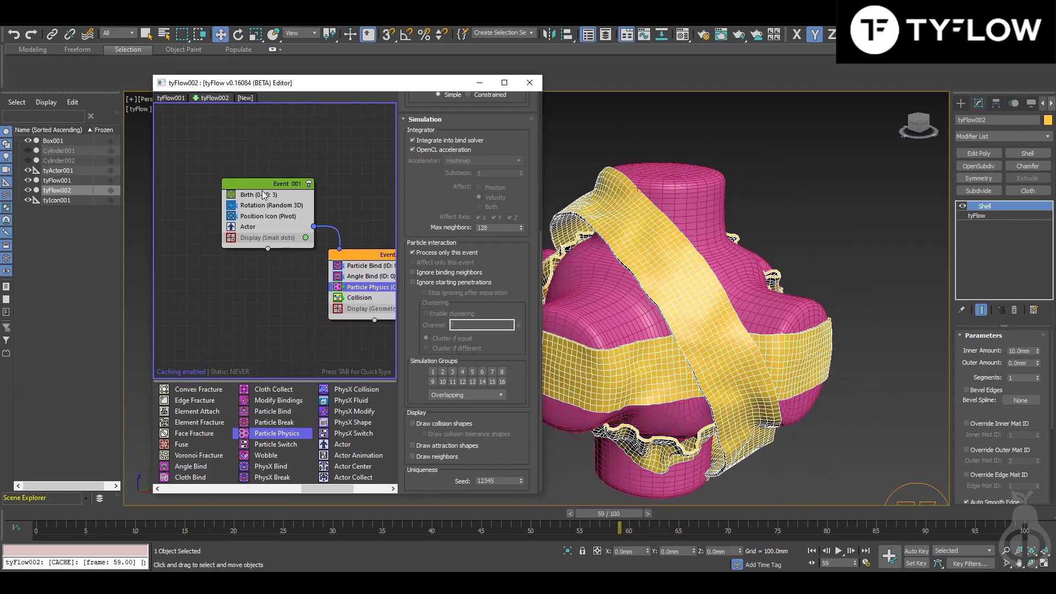
drag(262, 195, 190, 138)
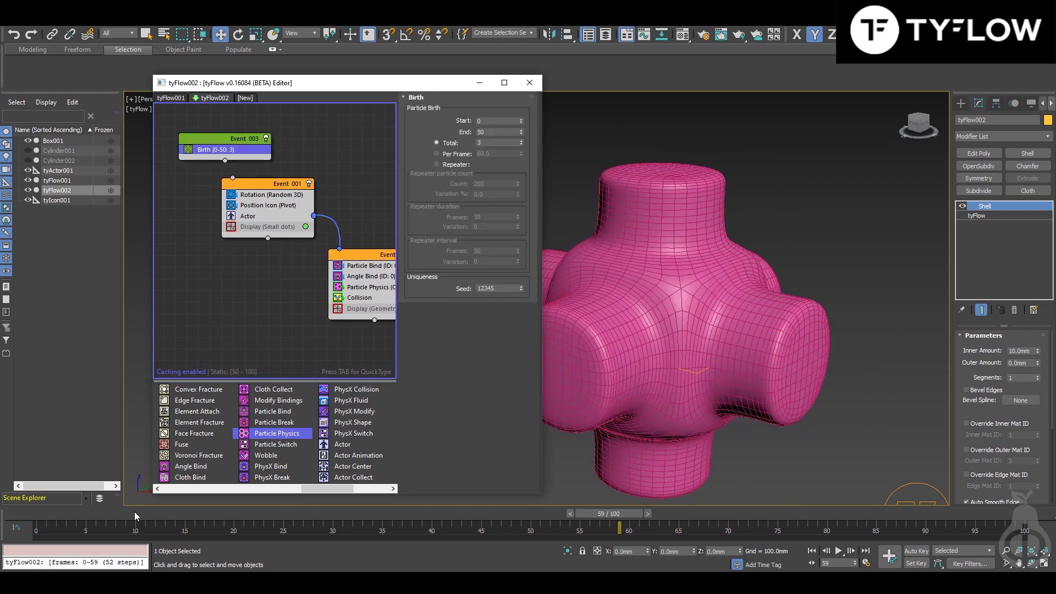
Step: At frame 0, set the Birth operator's End frame to 0 so it births one particle
key(Home)
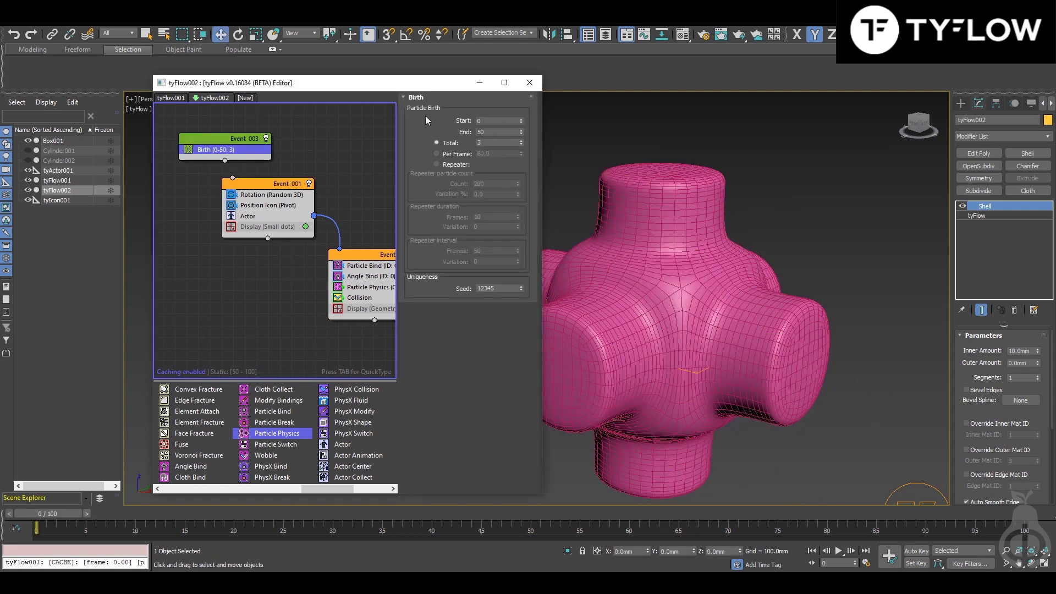
drag(499, 135, 440, 128)
key(Return)
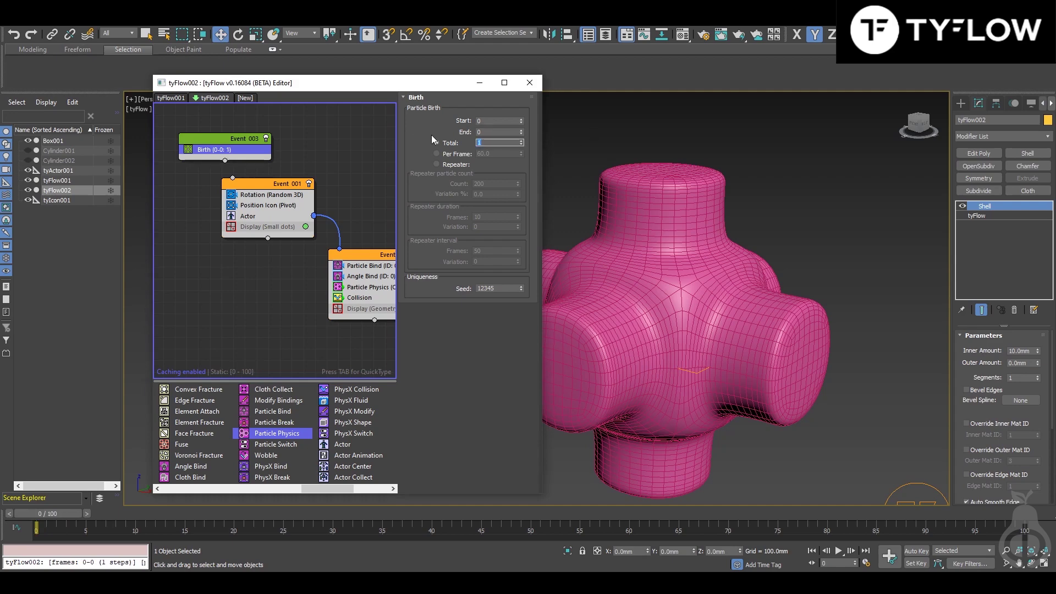
Step: Add a Spawn operator to Event 003 and wire its output into Event 001
drag(233, 142, 212, 150)
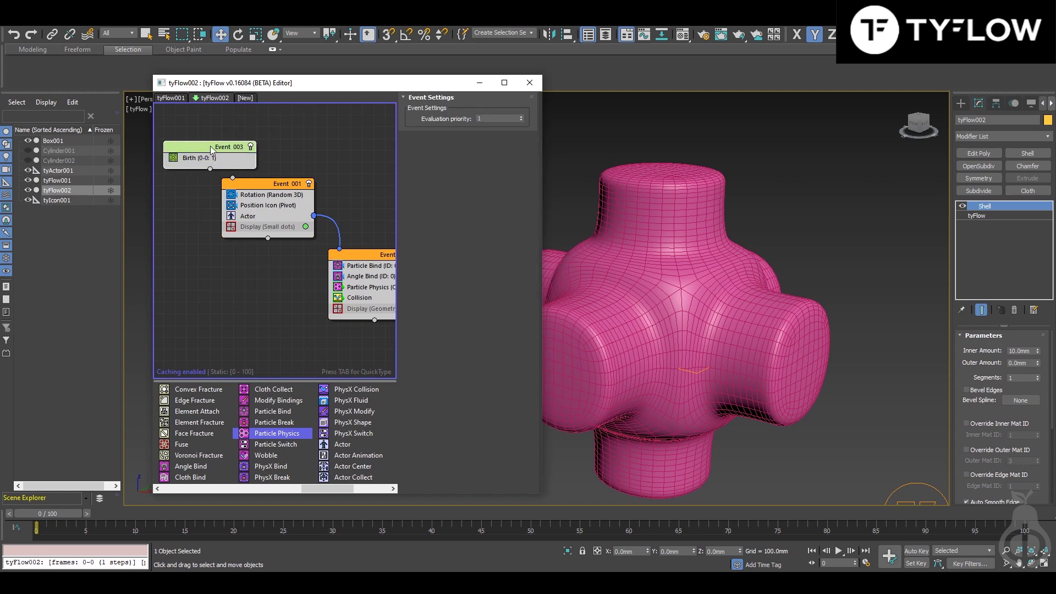
key(Tab)
text(sp)
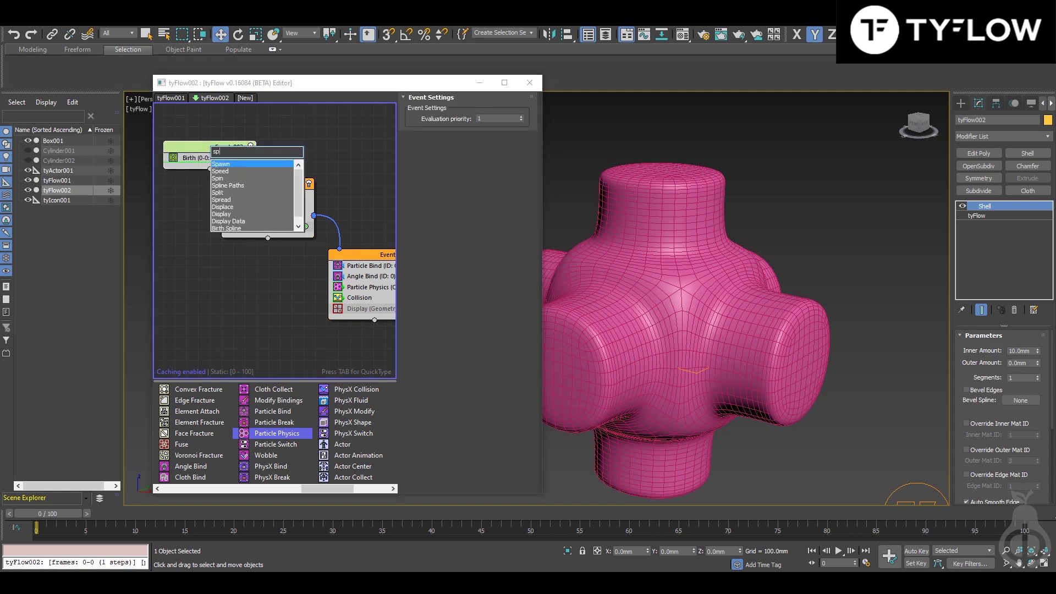
click(233, 165)
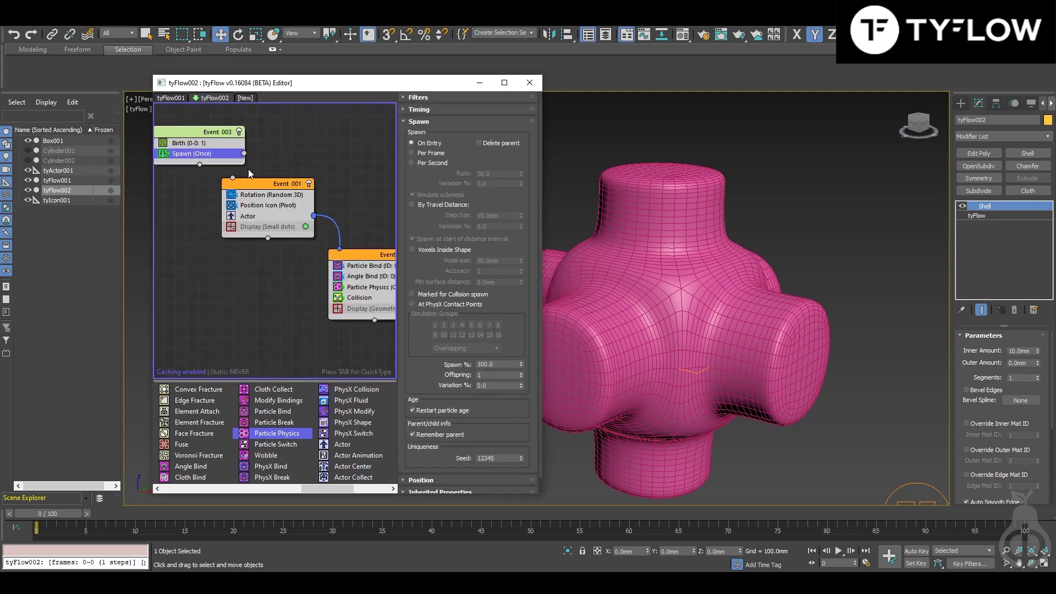
drag(261, 185, 296, 190)
drag(260, 159, 307, 181)
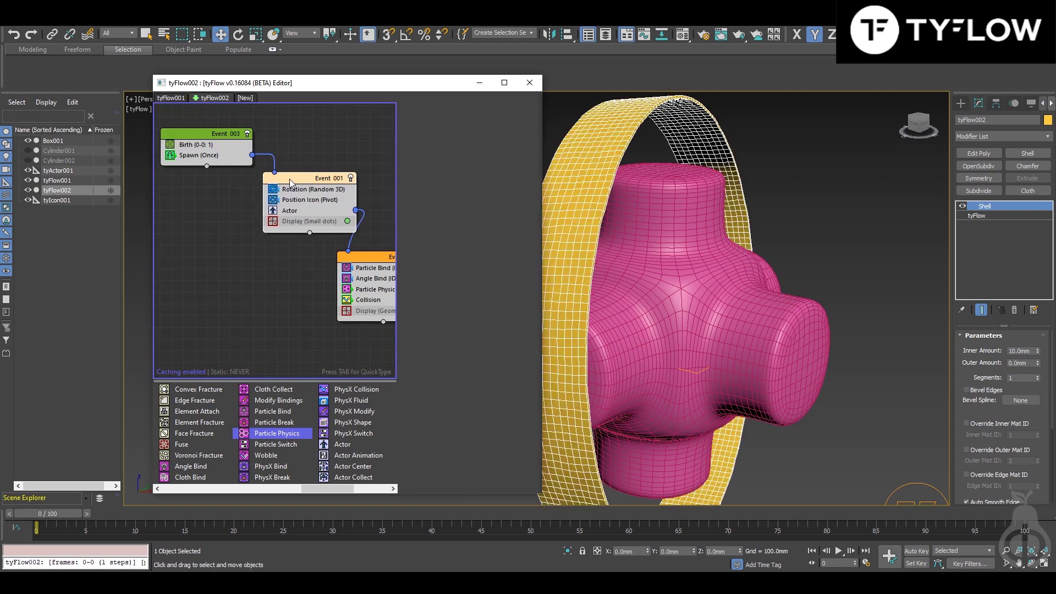
Step: Switch the Spawn operator to Per Second mode and bring up Time Configuration
click(232, 158)
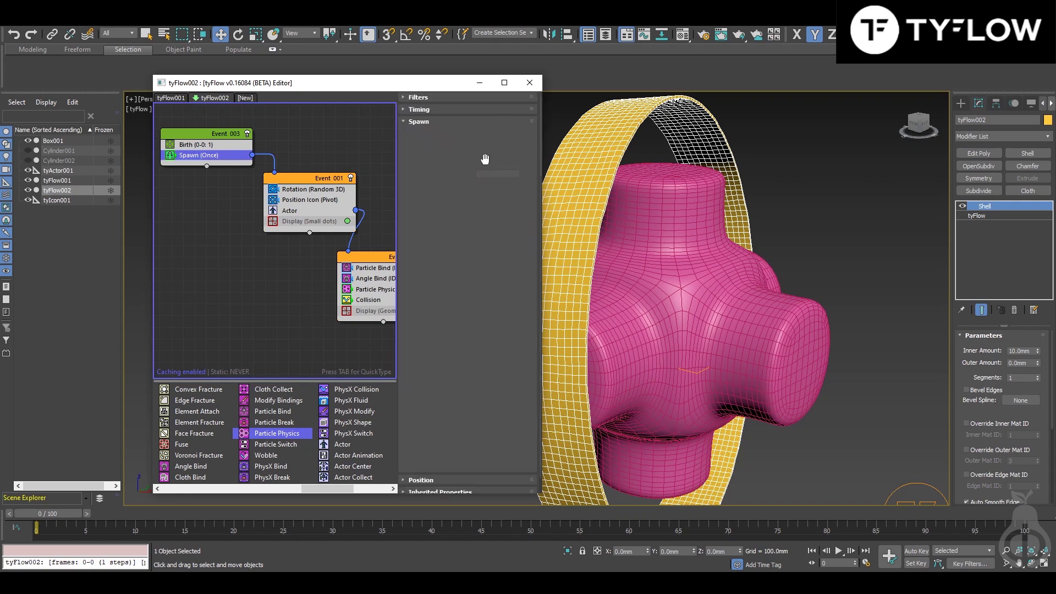
click(427, 163)
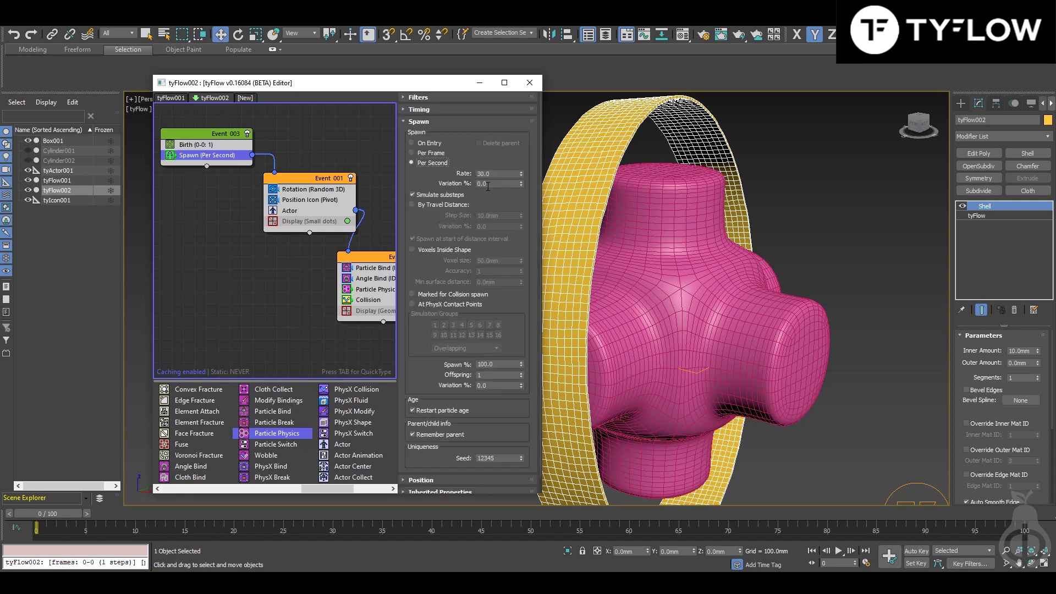
click(867, 563)
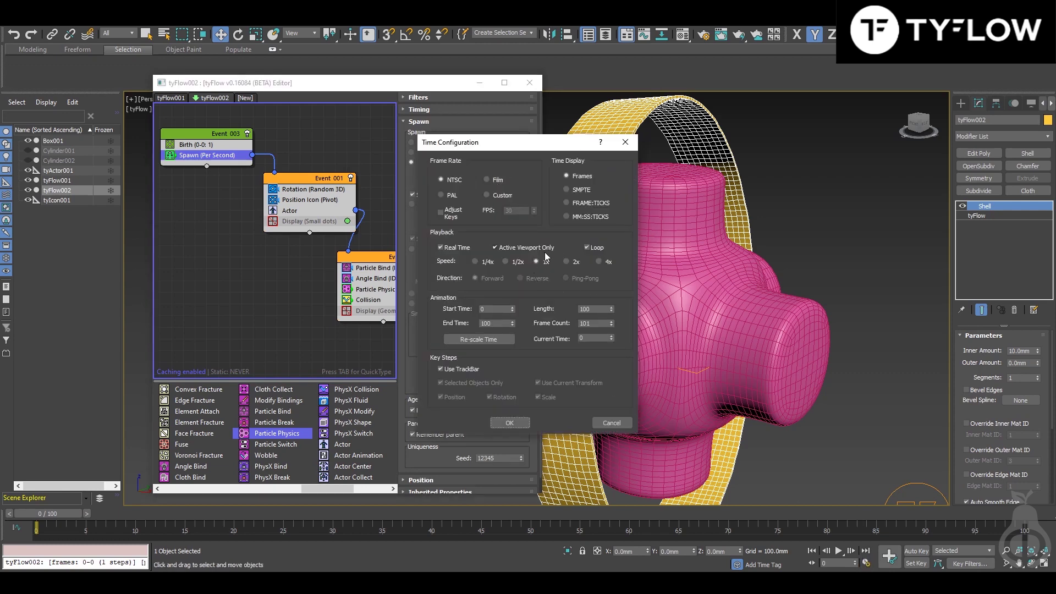
Step: Close Time Configuration, set the Spawn rate to 1 per second, and scrub to frame 31
click(626, 142)
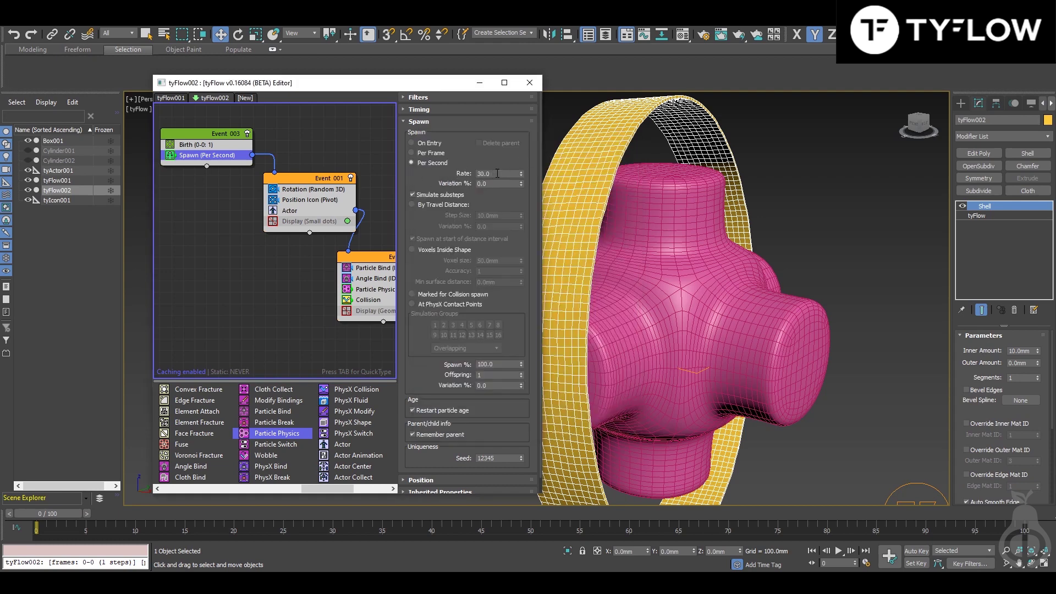
double_click(497, 173)
key(Return)
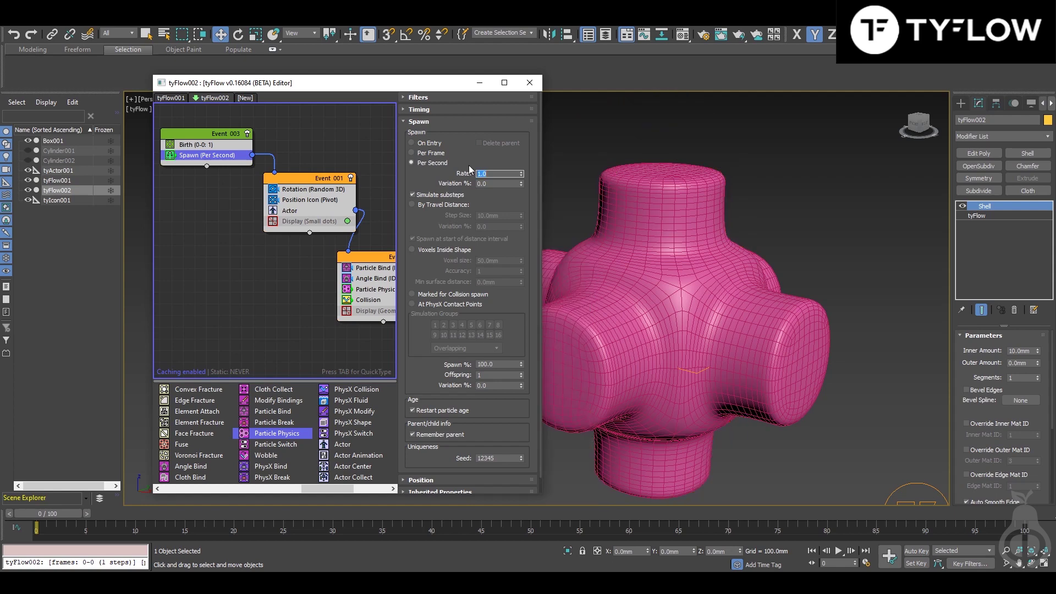
drag(42, 515, 148, 537)
Step: Raise the Spawn rate to 2 per second and scrub forward to watch more strips appear
key(w)
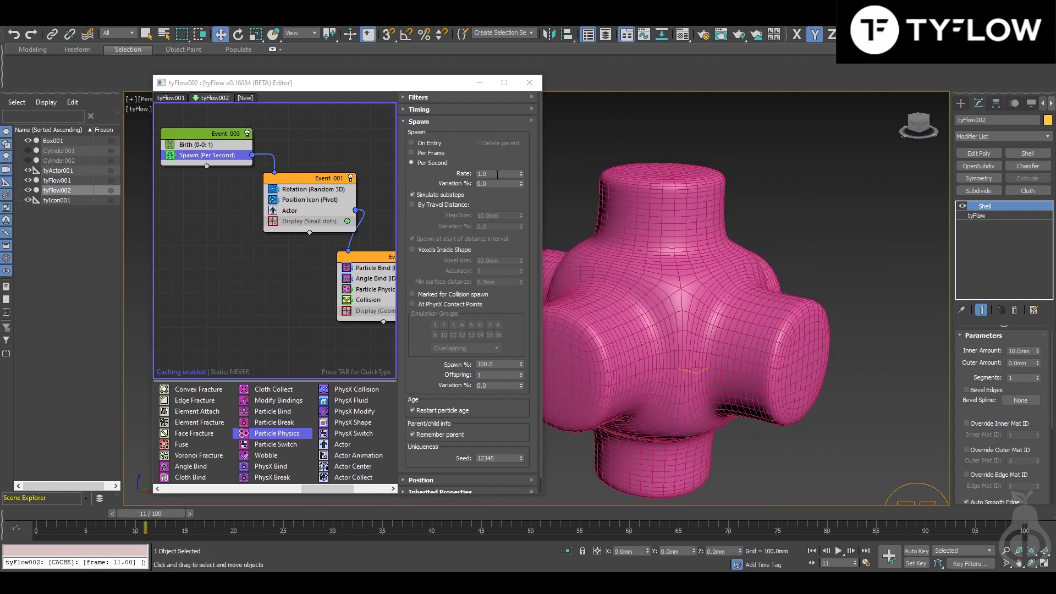
click(497, 174)
key(Return)
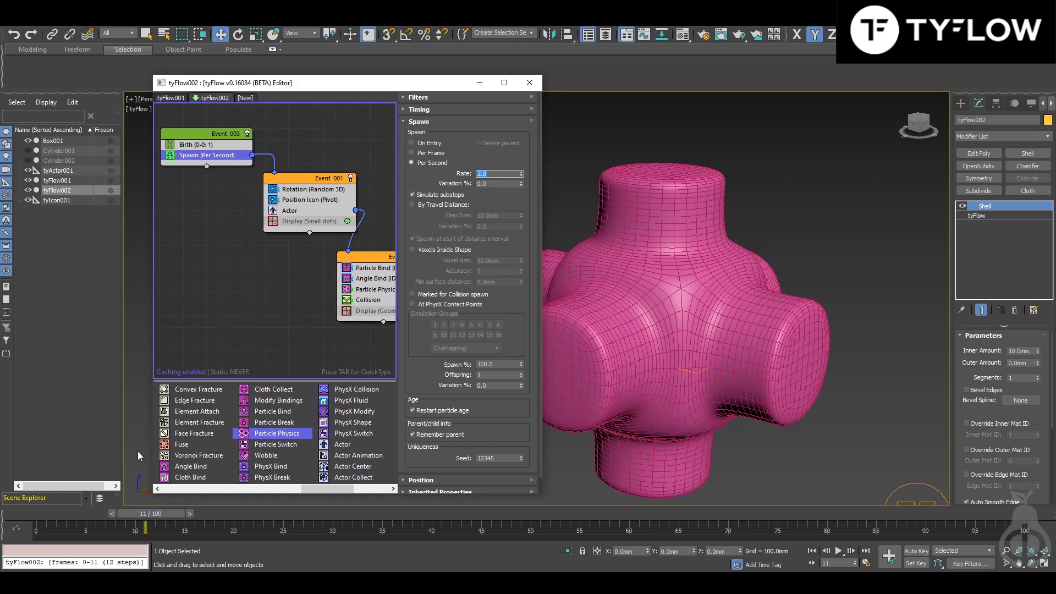
drag(142, 513, 701, 514)
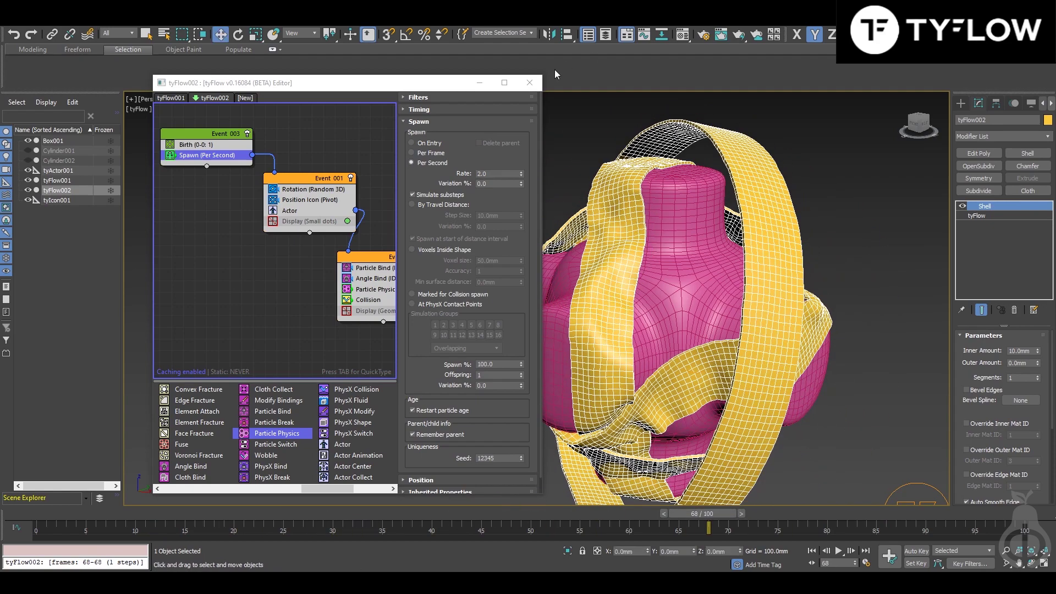
key(F4)
key(F4)
Step: Go back from the 'tyFlow - Rubber bands' video to the tyFlow Group Facebook post and scroll through it
click(473, 584)
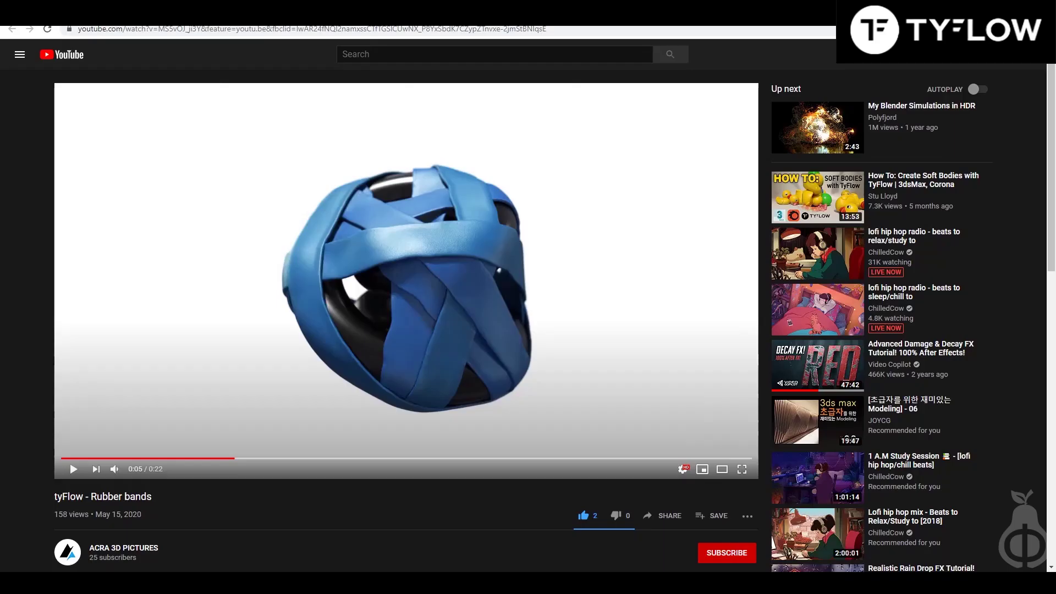
key(alt+Left)
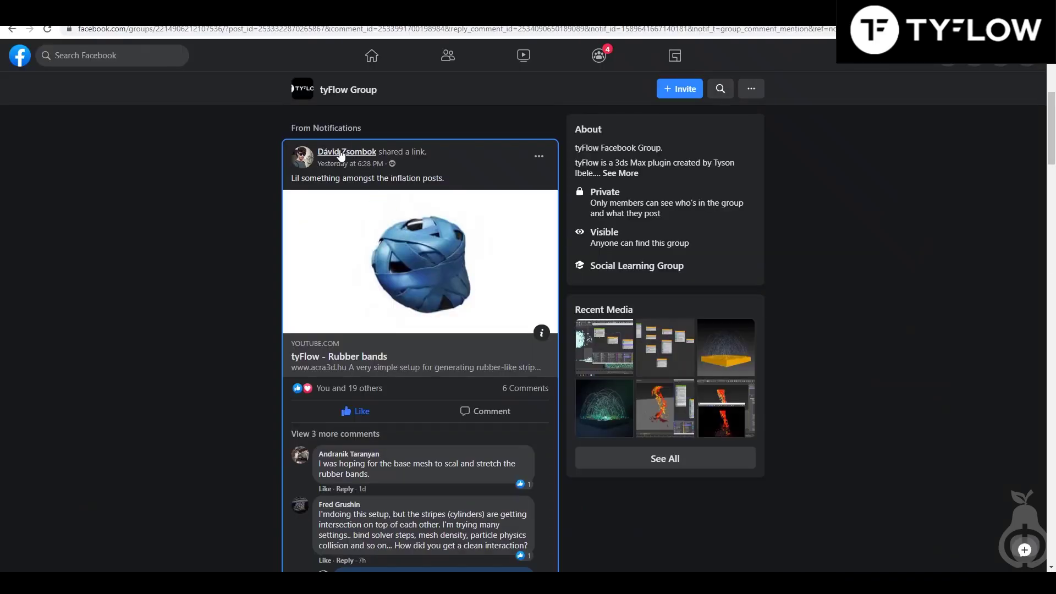
key(ctrl+a)
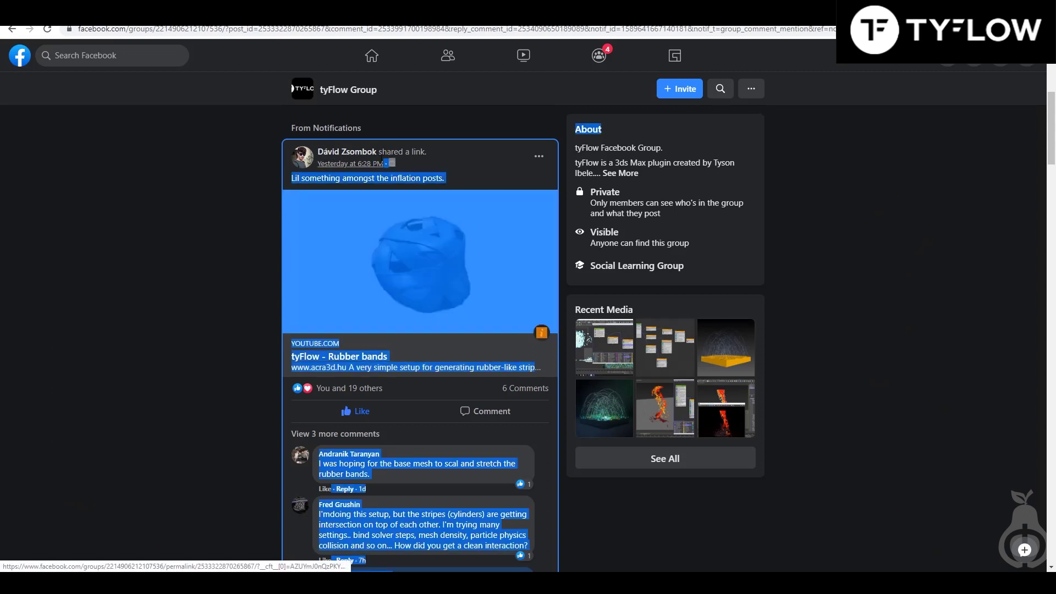
click(203, 153)
scroll(440, 257, up, 1)
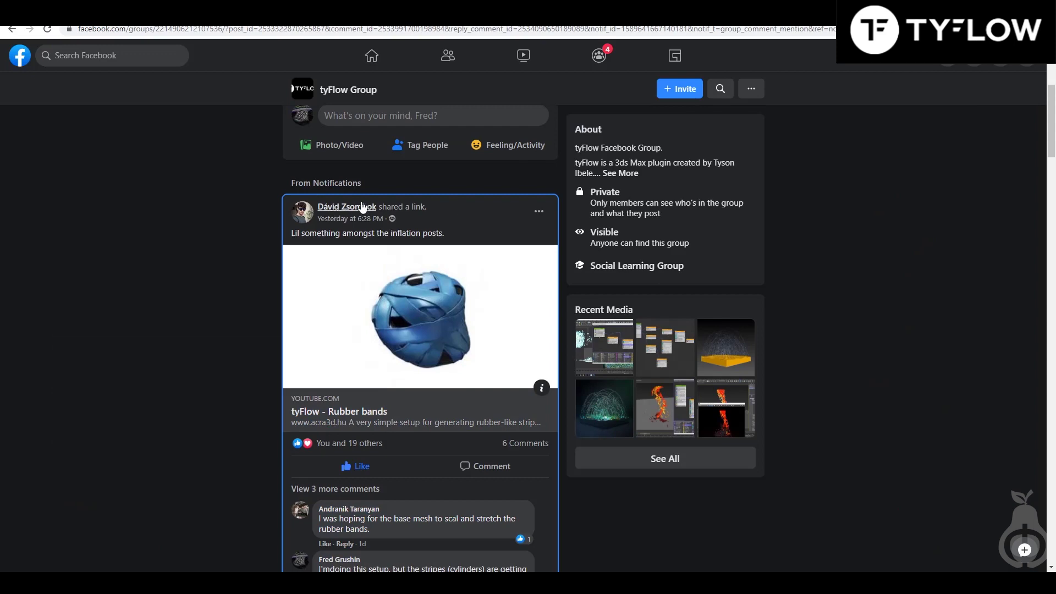
scroll(559, 461, down, 1)
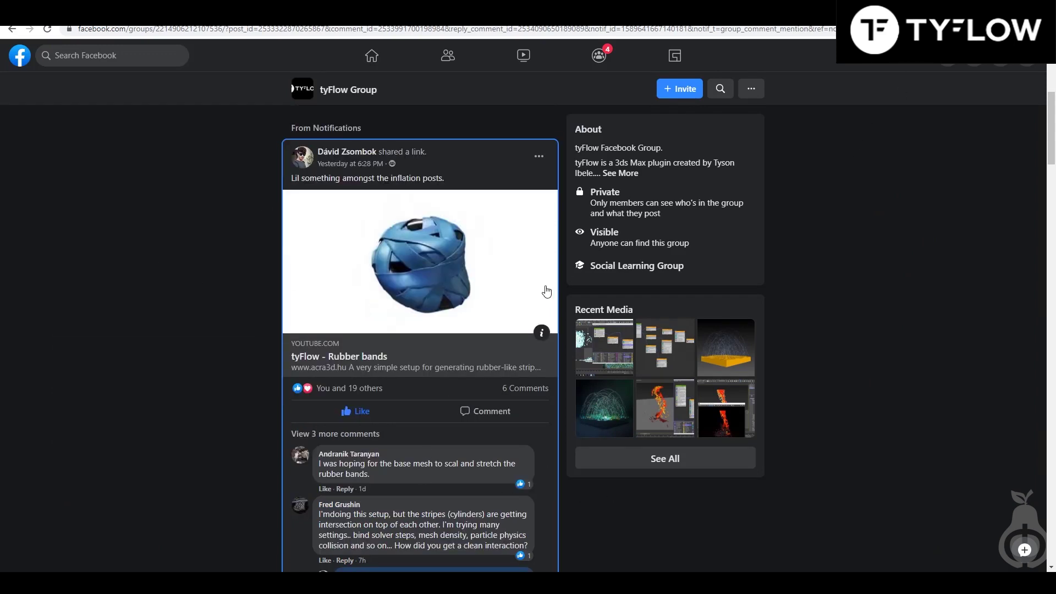
scroll(546, 291, up, 1)
scroll(542, 333, down, 1)
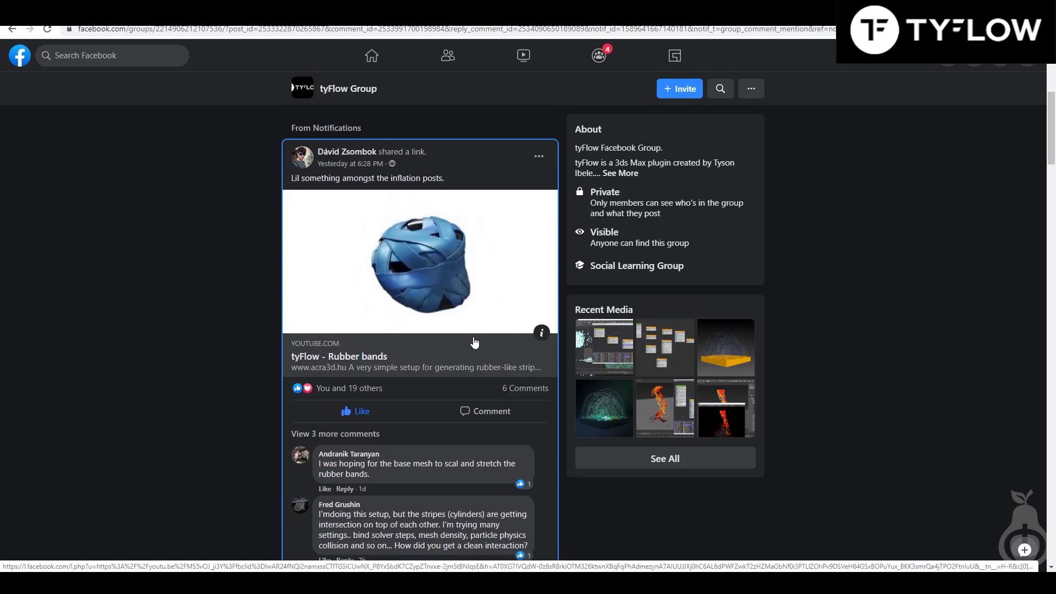
scroll(475, 343, down, 2)
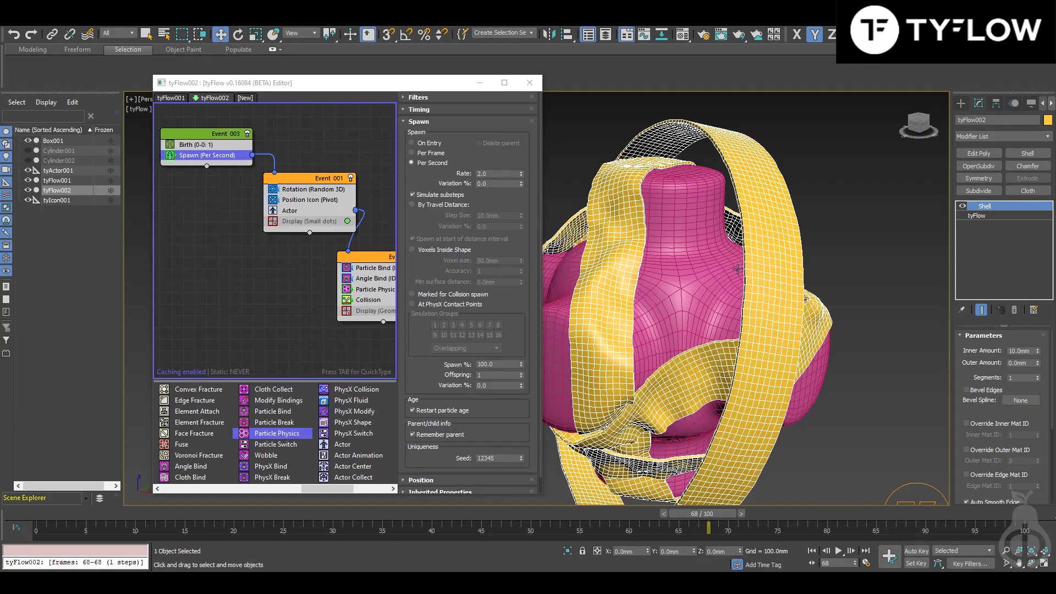
Step: Add an OpenSubdiv modifier above Shell on tyFlow002 to smooth the strips
alt+middle_drag(737, 269, 722, 284)
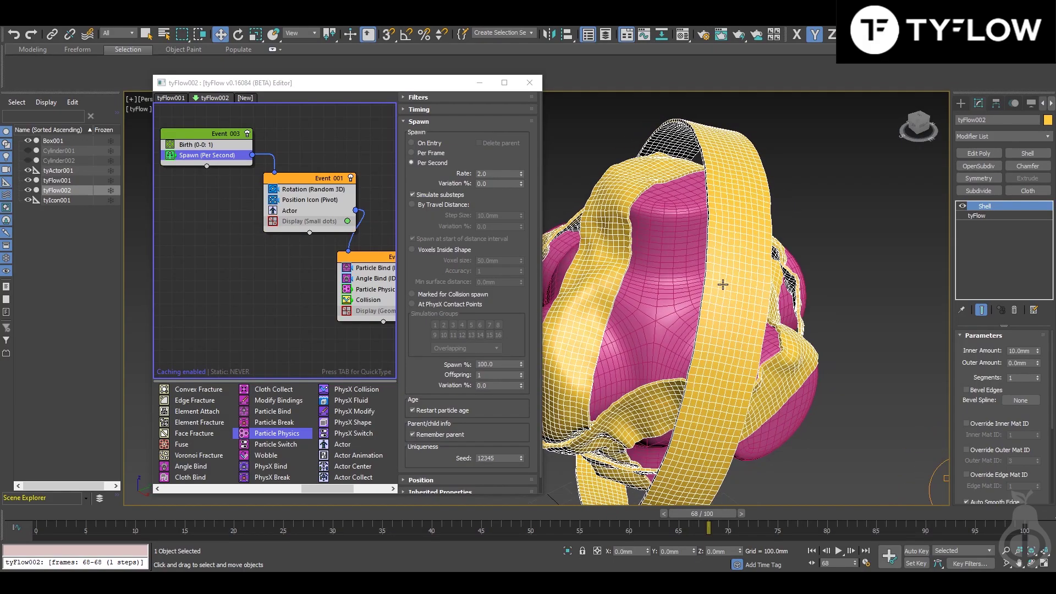
click(978, 166)
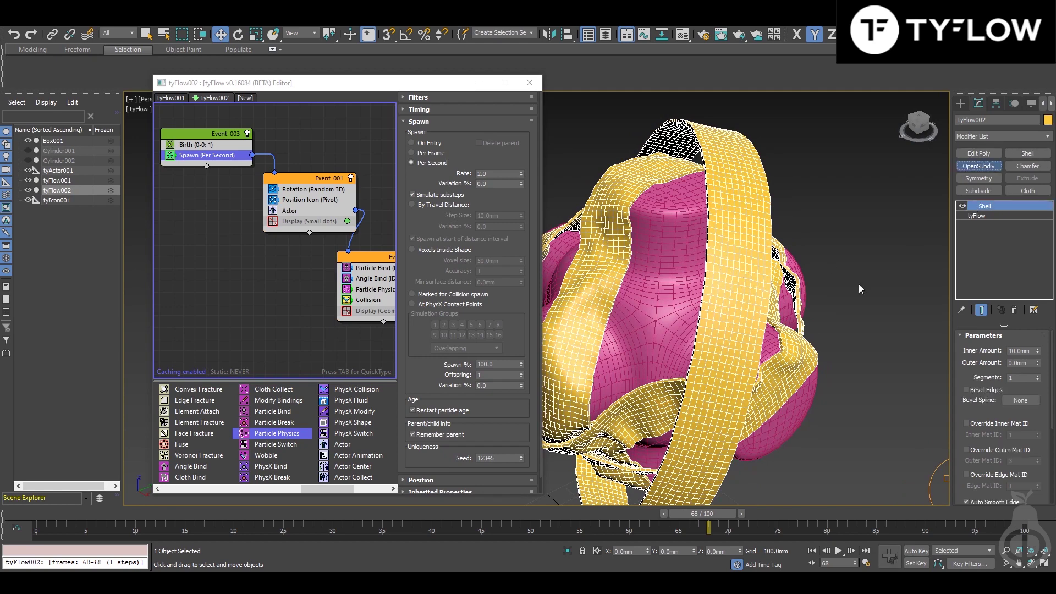
scroll(775, 322, down, 5)
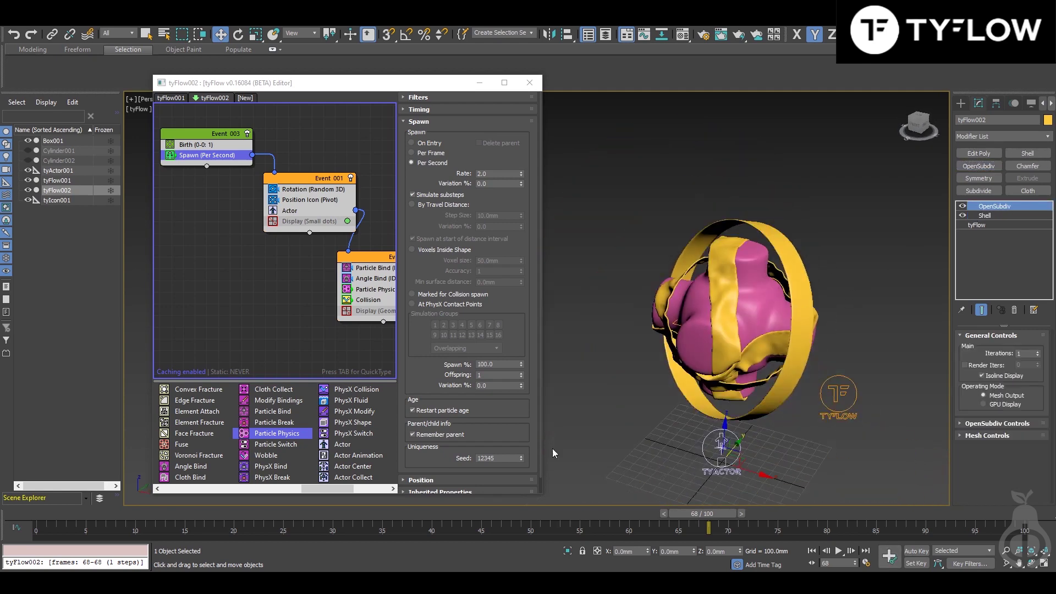
Step: Scrub to frame 83, orbit around the banded blob, and select the Birth operator
drag(453, 506, 676, 517)
drag(766, 514, 857, 501)
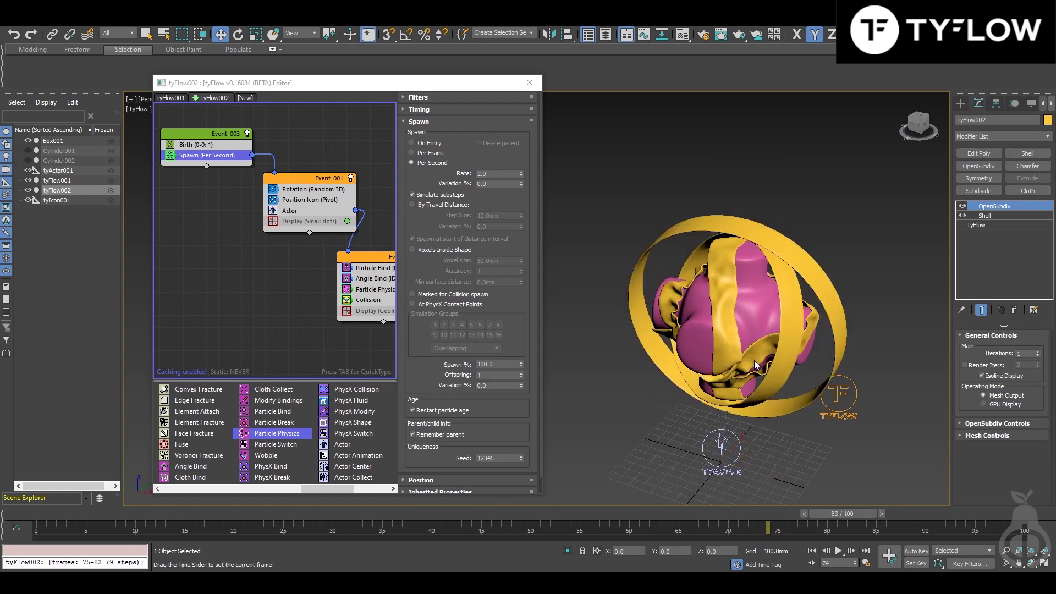
alt+middle_drag(754, 361, 715, 336)
scroll(709, 330, up, 5)
scroll(700, 323, down, 2)
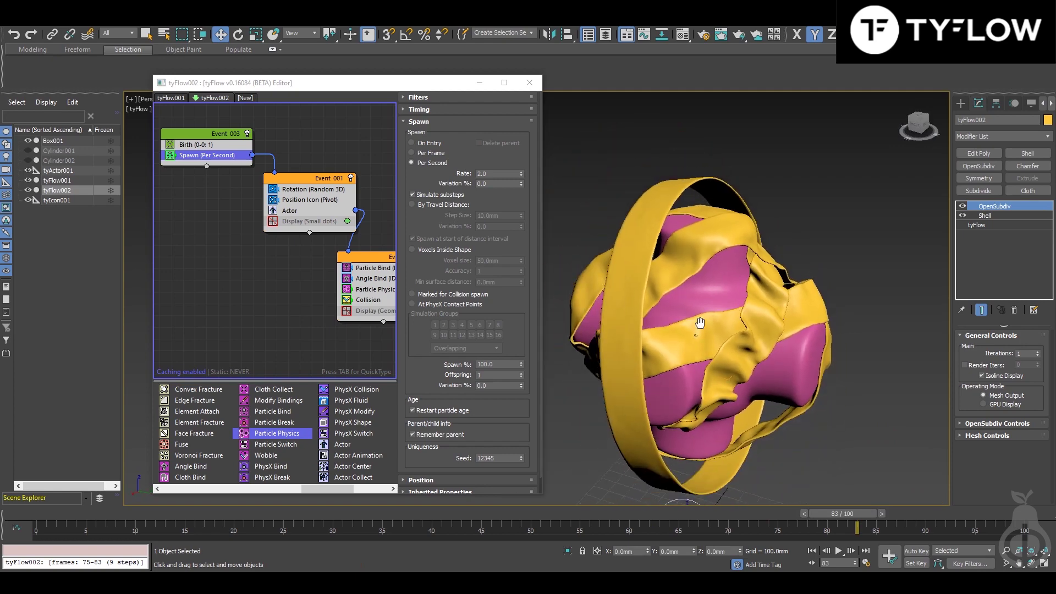
click(196, 144)
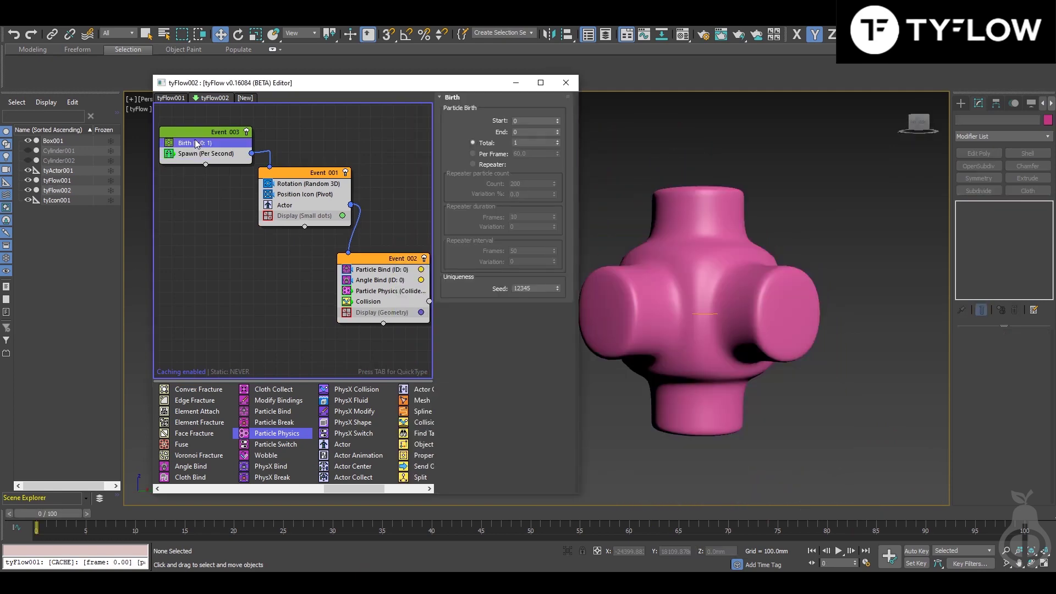
click(198, 154)
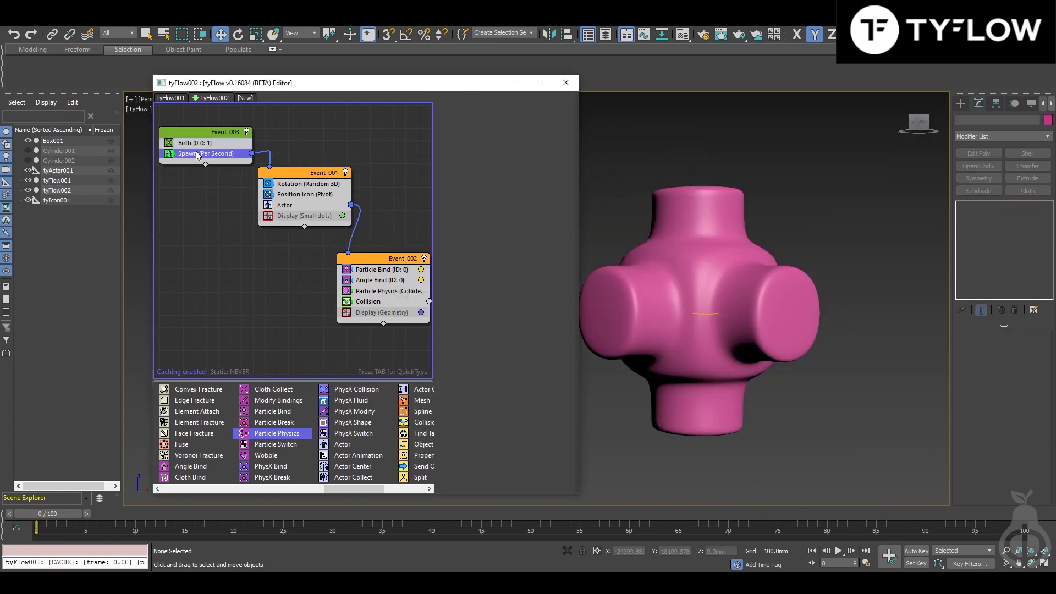
click(285, 183)
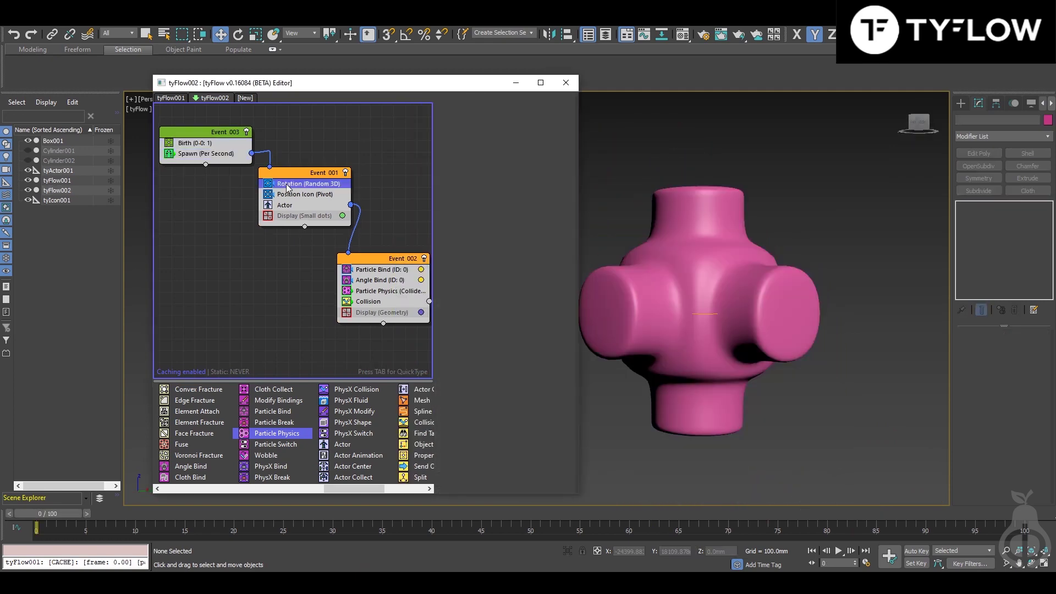
click(292, 204)
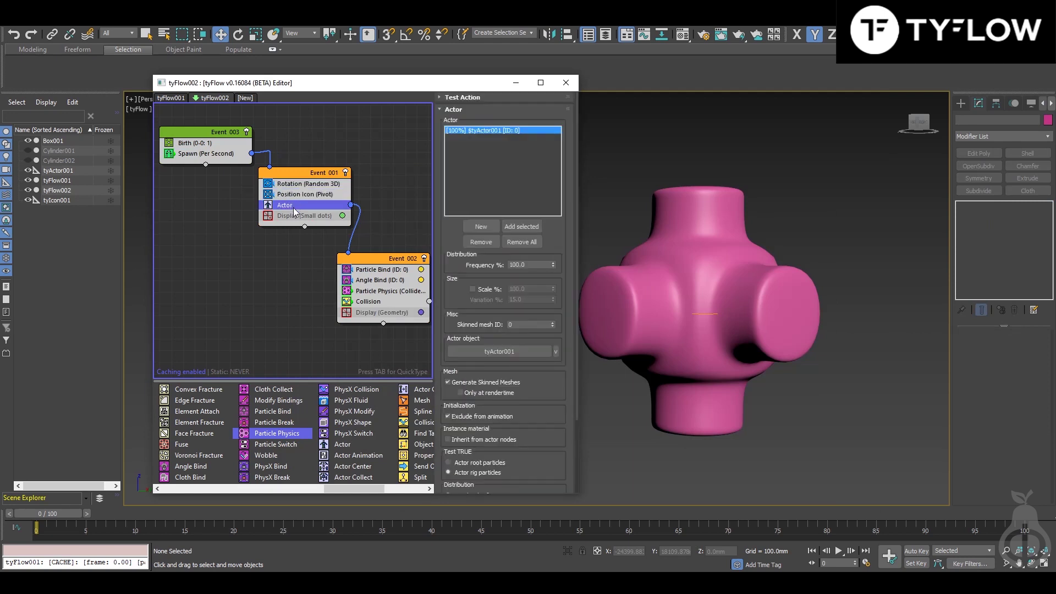
click(386, 272)
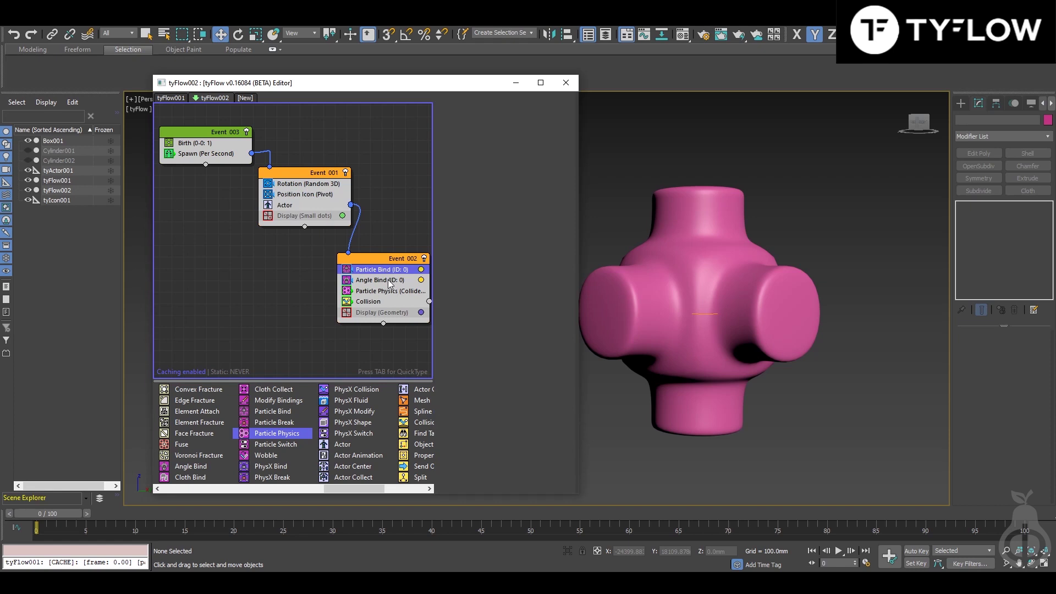
drag(503, 374, 495, 265)
scroll(495, 266, down, 5)
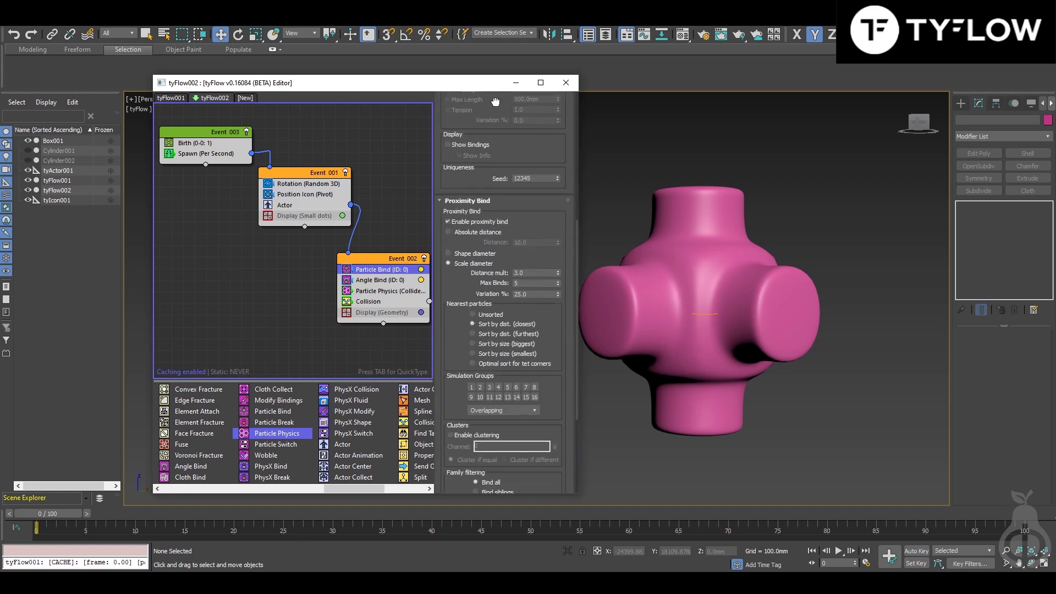
scroll(547, 355, down, 1)
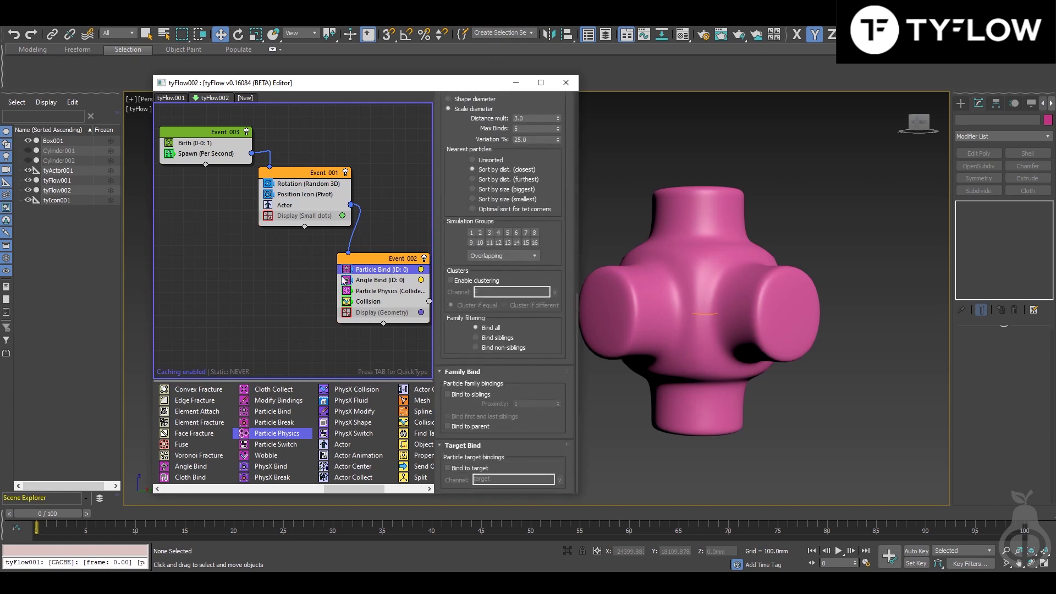
click(379, 280)
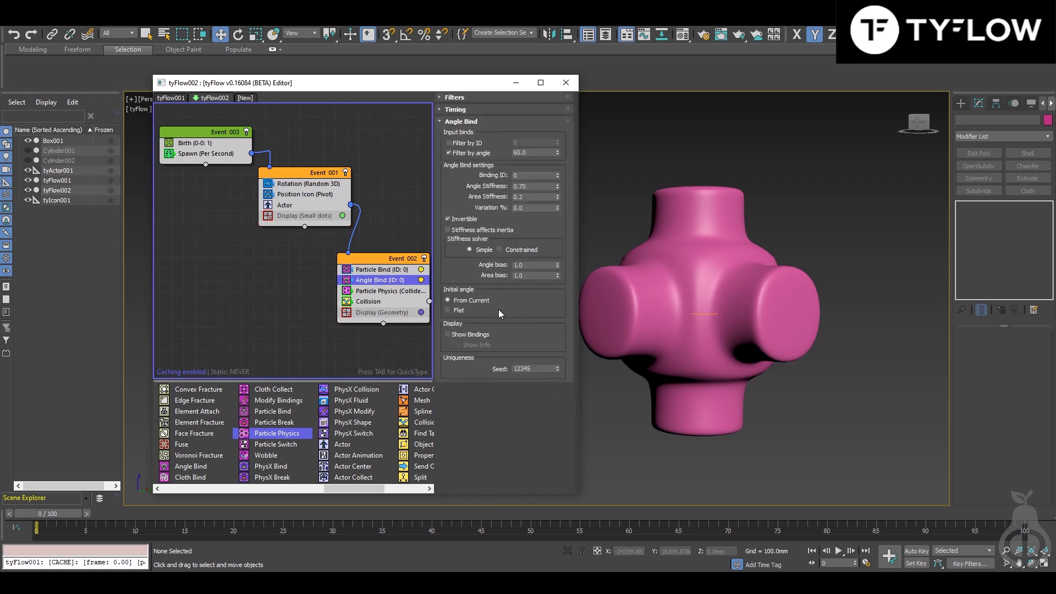
click(389, 291)
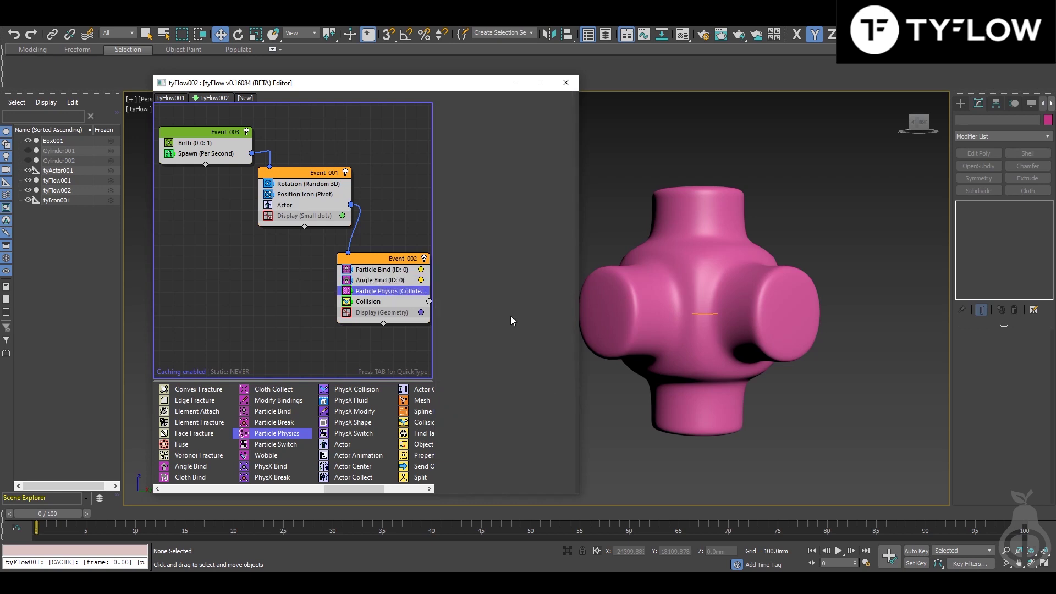
drag(468, 419, 462, 173)
click(388, 301)
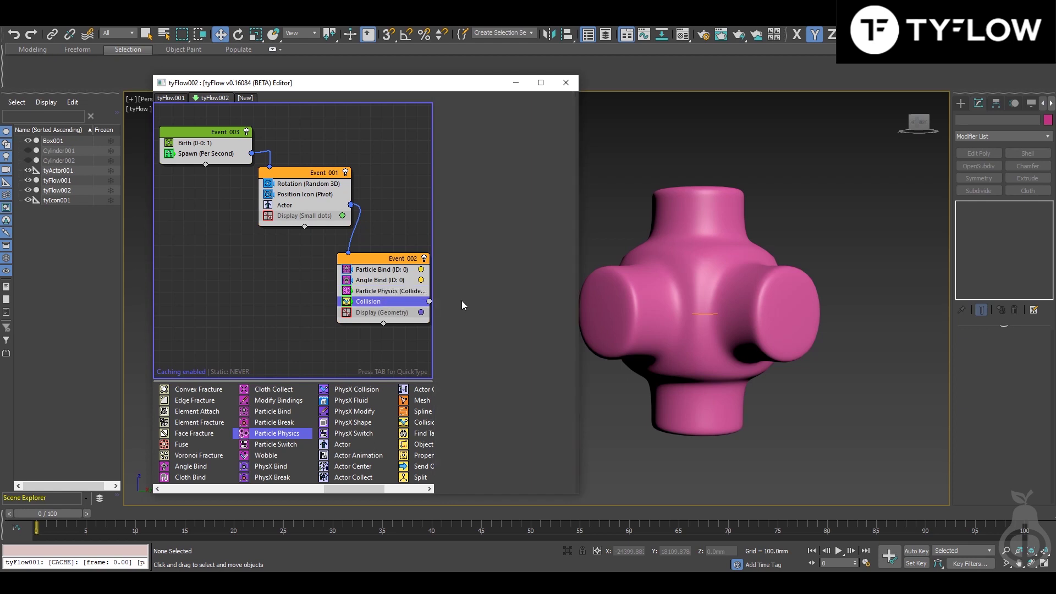
drag(521, 379, 516, 314)
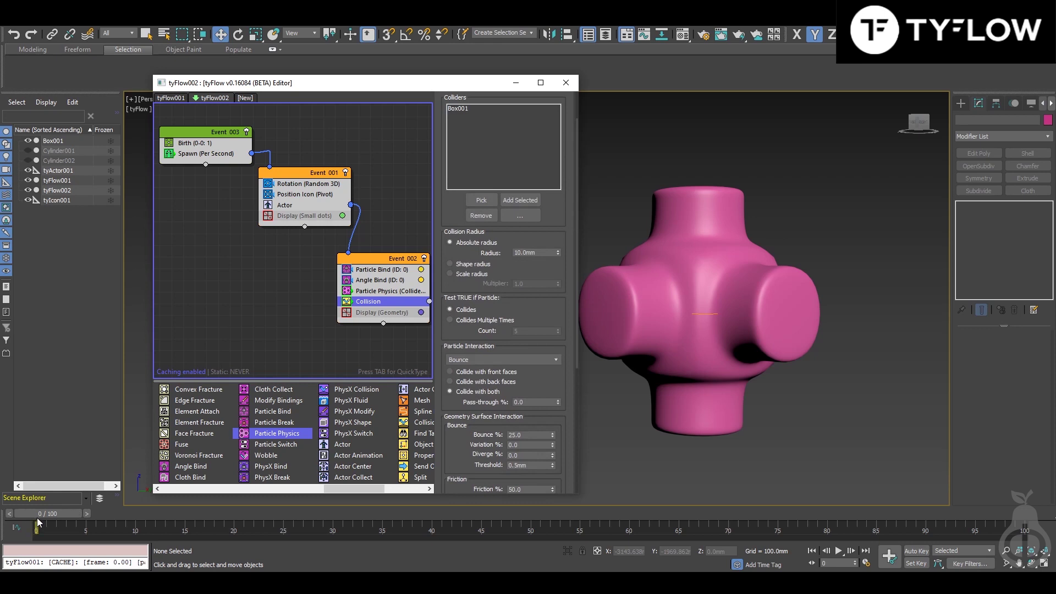
drag(44, 515, 263, 515)
key(w)
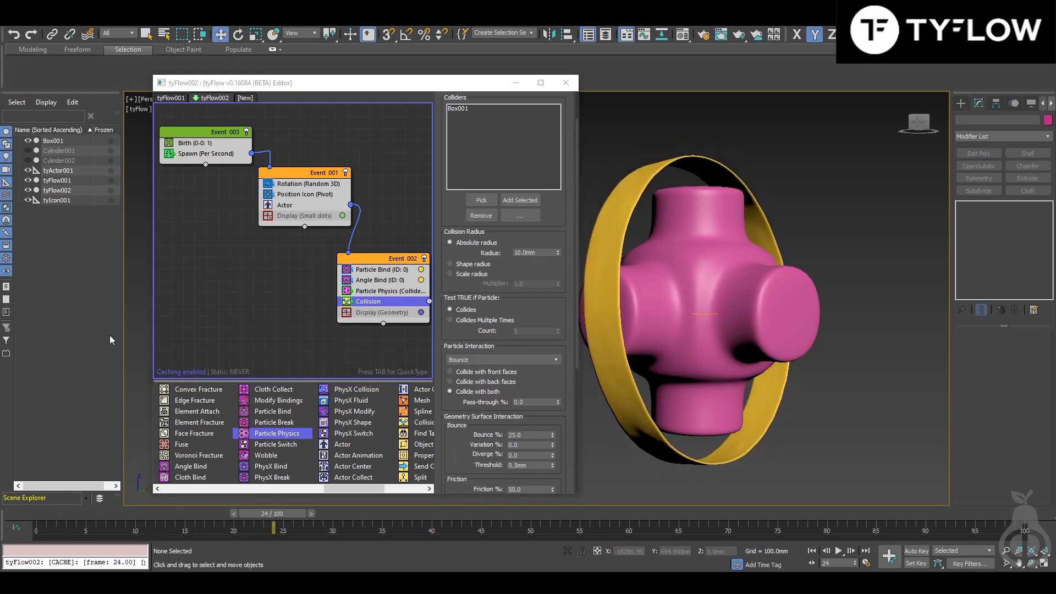
click(54, 151)
click(59, 160)
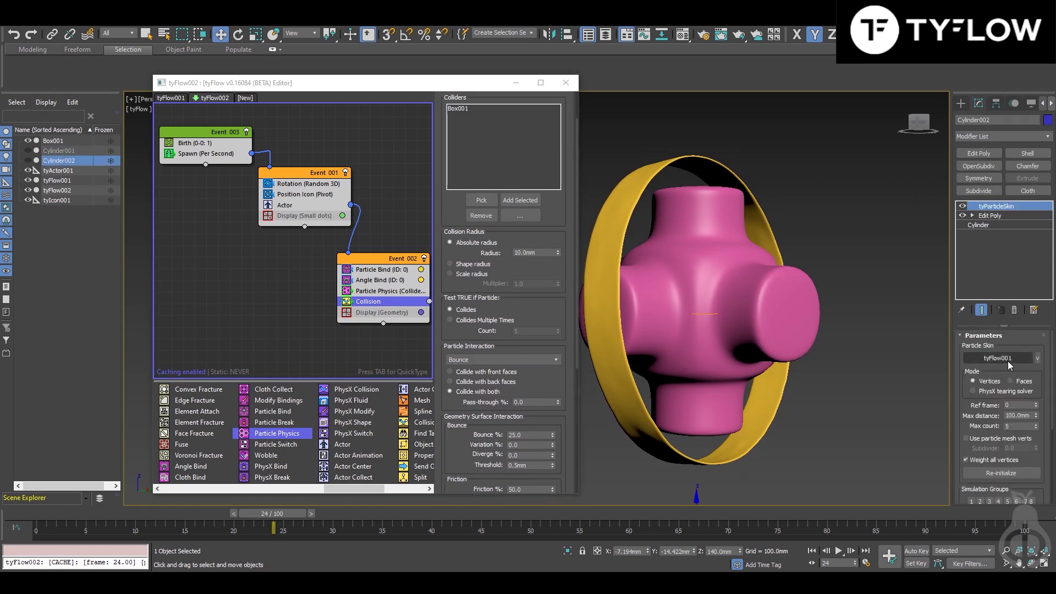
click(70, 170)
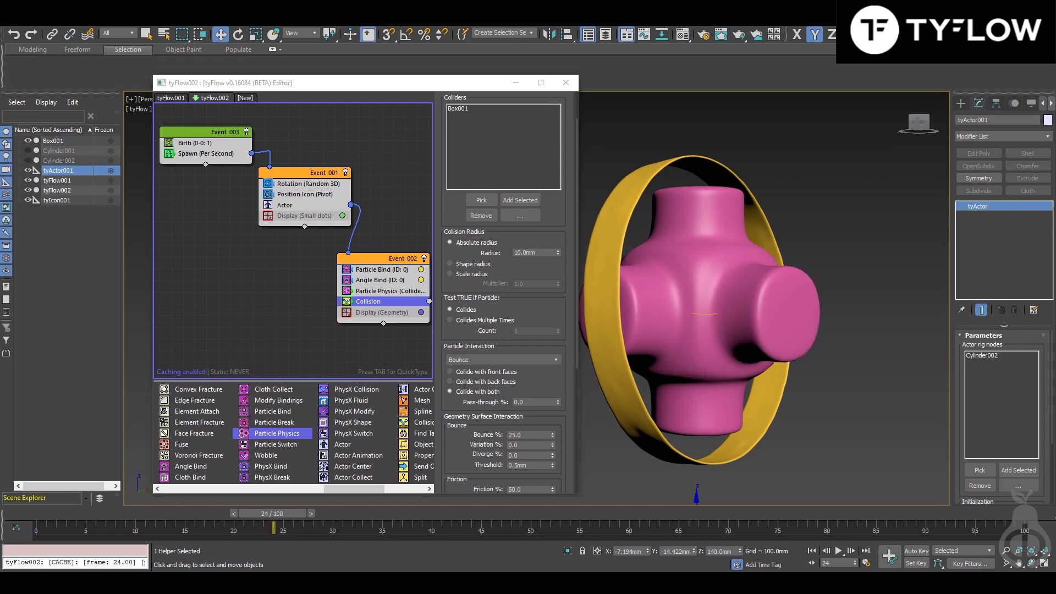
key(alt+Tab)
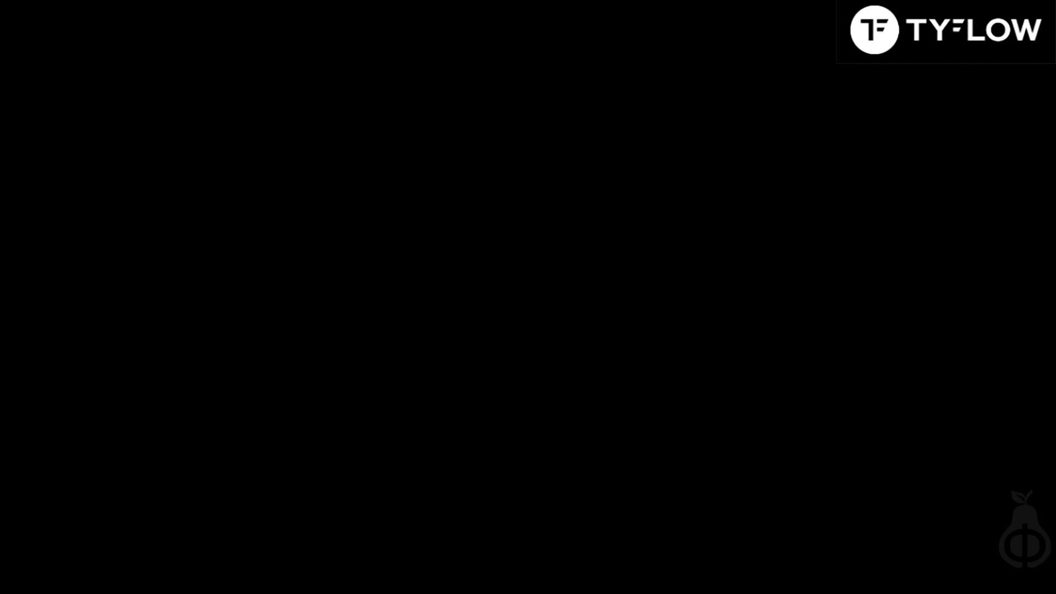